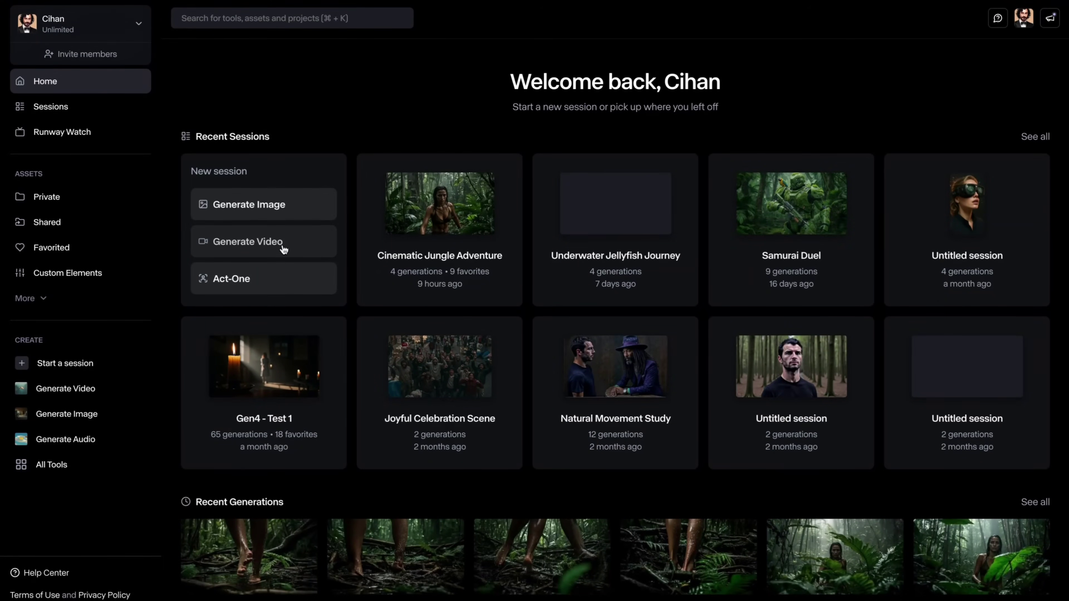
Step: Start a new image generation session and add the portrait of the woman with braids as a reference
{"action": "left_click", "coordinate": [292, 213]}
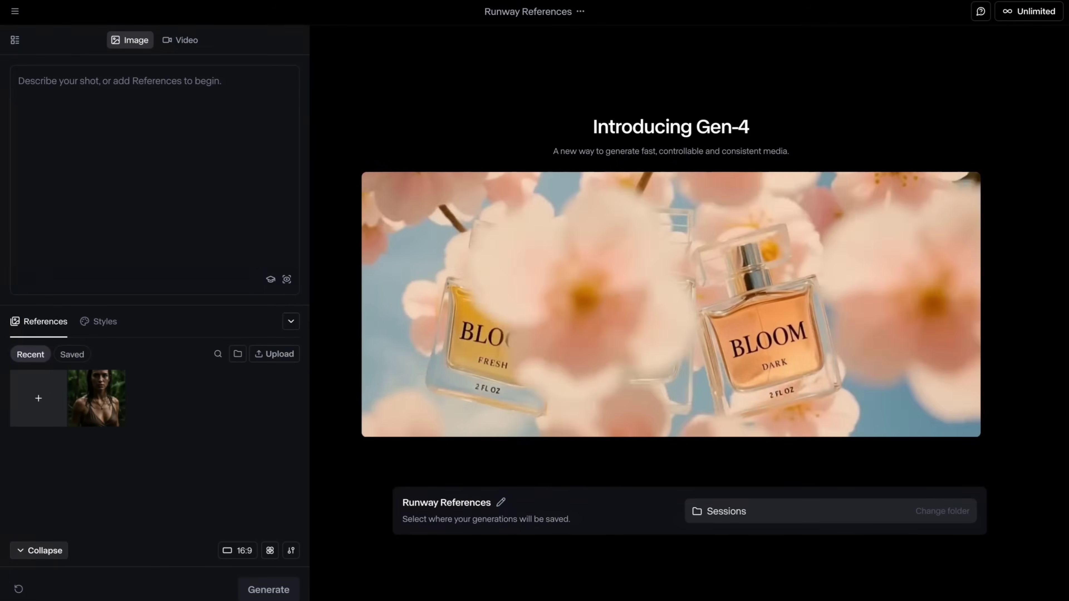
{"action": "left_click_drag", "start_coordinate": [304, 4], "coordinate": [234, 365]}
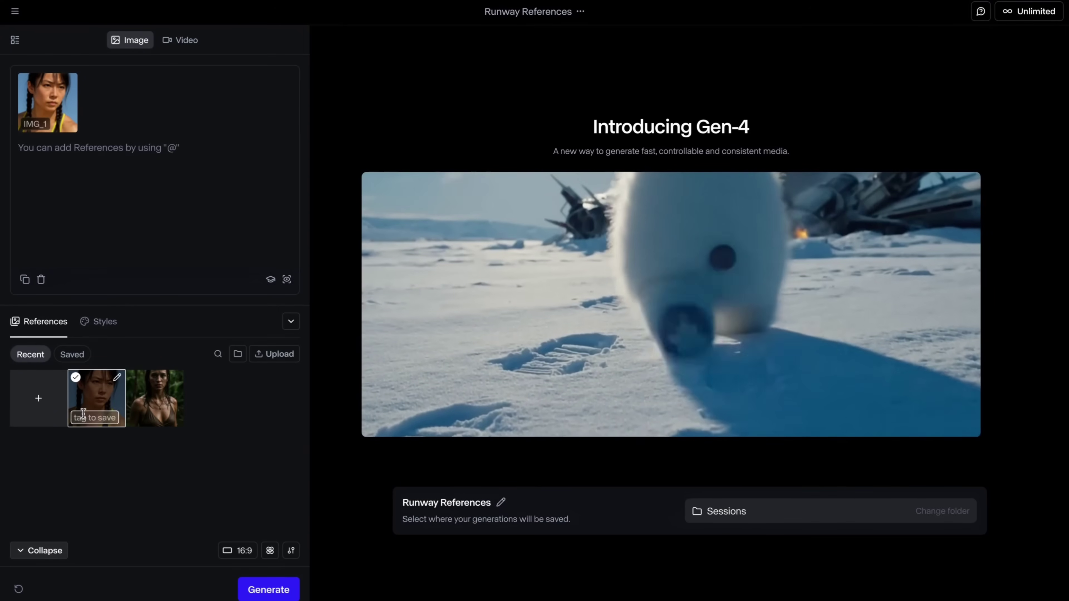
Step: Try switching the active reference between the braided woman's portrait and the jungle woman image
{"action": "left_click", "coordinate": [134, 379]}
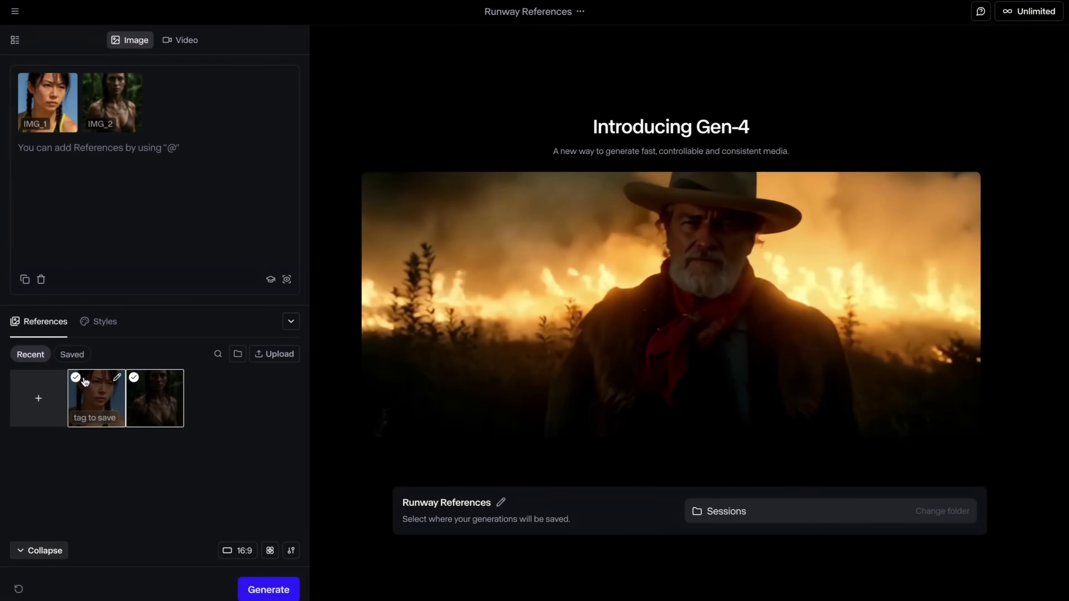
{"action": "left_click", "coordinate": [75, 378]}
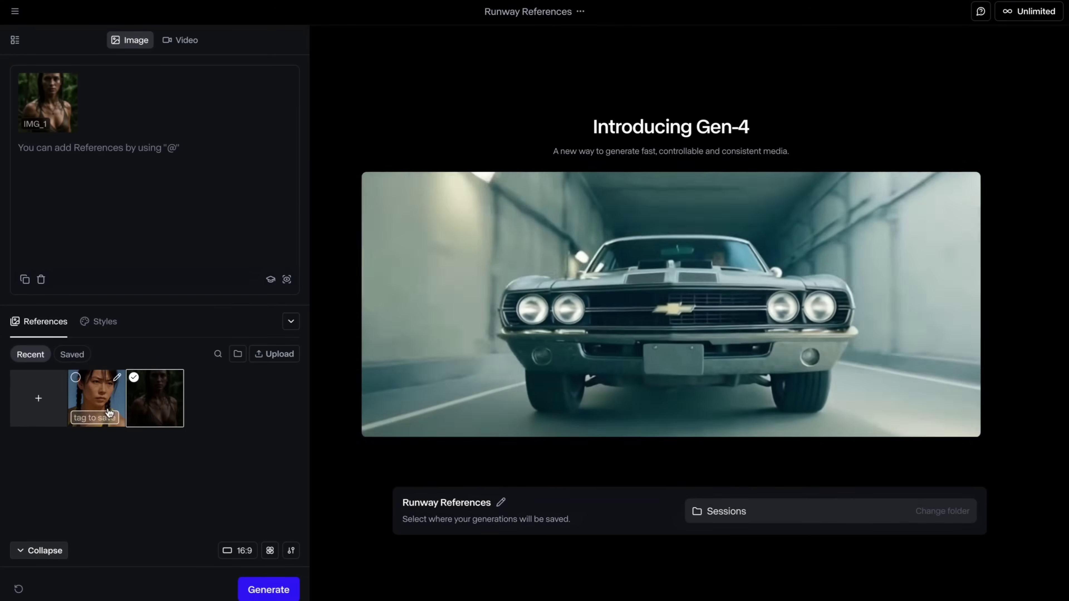
{"action": "left_click", "coordinate": [134, 379]}
{"action": "left_click", "coordinate": [76, 378]}
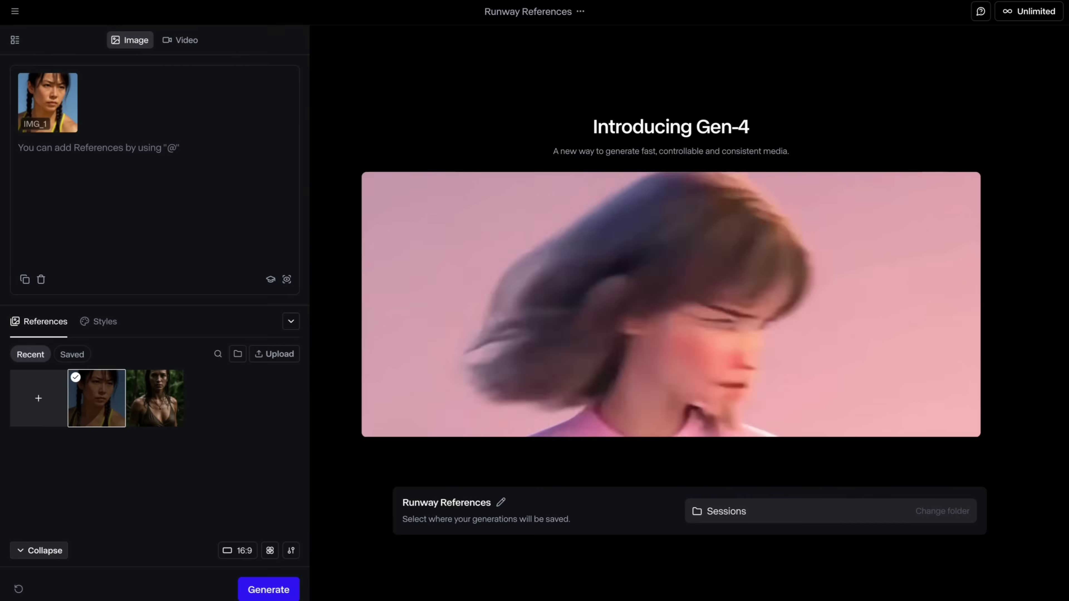
Step: Add the desert image as second reference with the prompt "cinematic photo of the woman on the desert, medium shot, muted tones, same color and lighting from IMG_1"
{"action": "left_click_drag", "start_coordinate": [262, 215], "coordinate": [209, 338]}
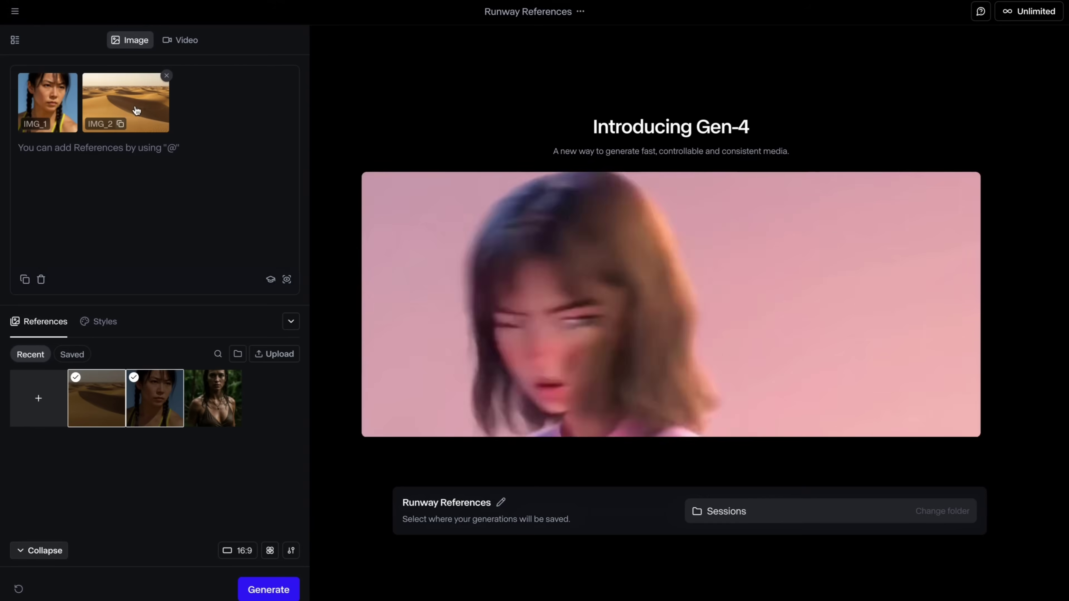
{"action": "type", "text": "cinematic photo of the woman on the desert, medium shot, muted tones,, same color and lighting from IMG_1"}
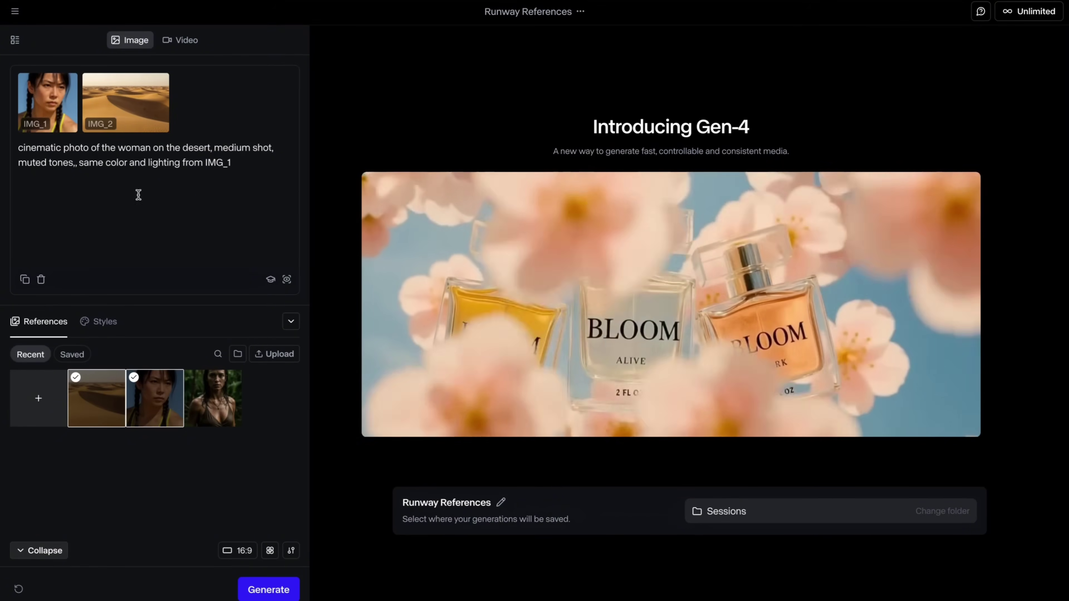
{"action": "left_click", "coordinate": [79, 164]}
{"action": "key", "text": "BackSpace"}
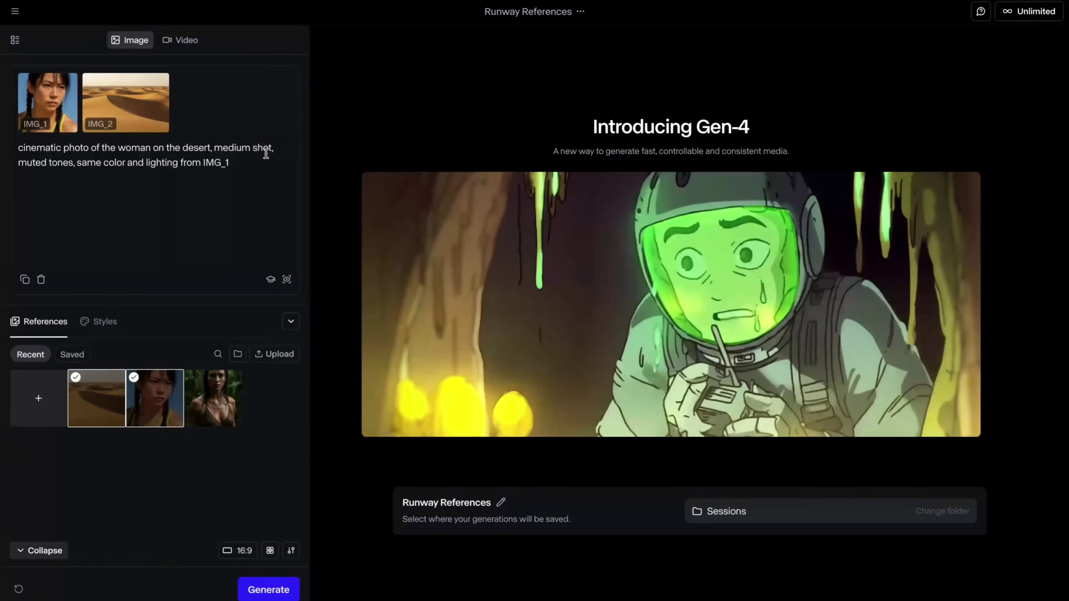
Step: Examine the IMG_1 portrait at full size and check how the prompt refers to the image and the woman
{"action": "left_click", "coordinate": [47, 97]}
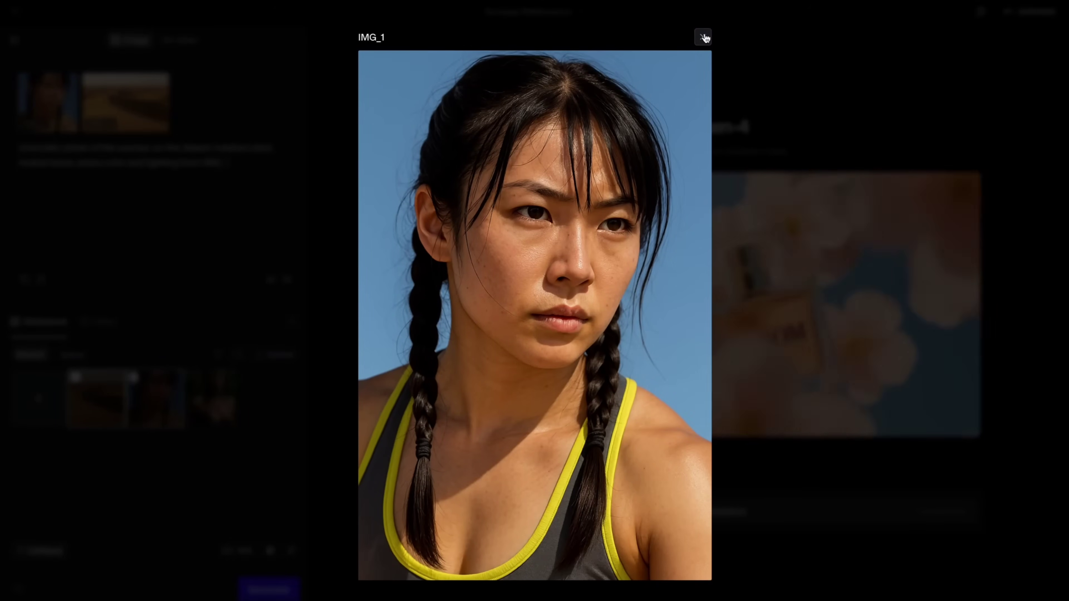
{"action": "left_click", "coordinate": [703, 37]}
{"action": "left_click_drag", "start_coordinate": [203, 162], "coordinate": [231, 163]}
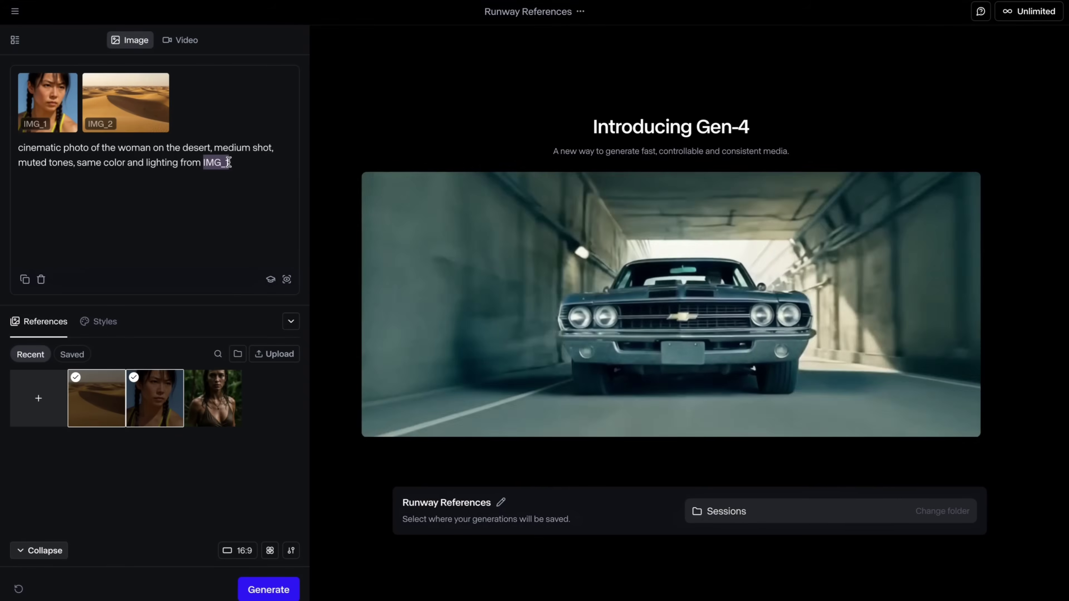
{"action": "left_click", "coordinate": [236, 170]}
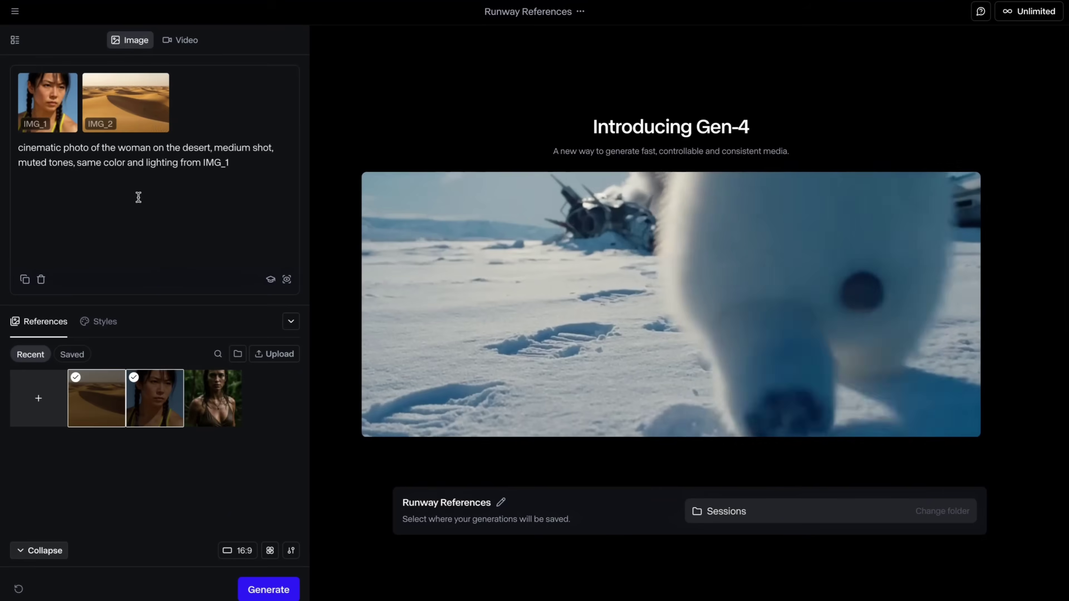
{"action": "double_click", "coordinate": [120, 151]}
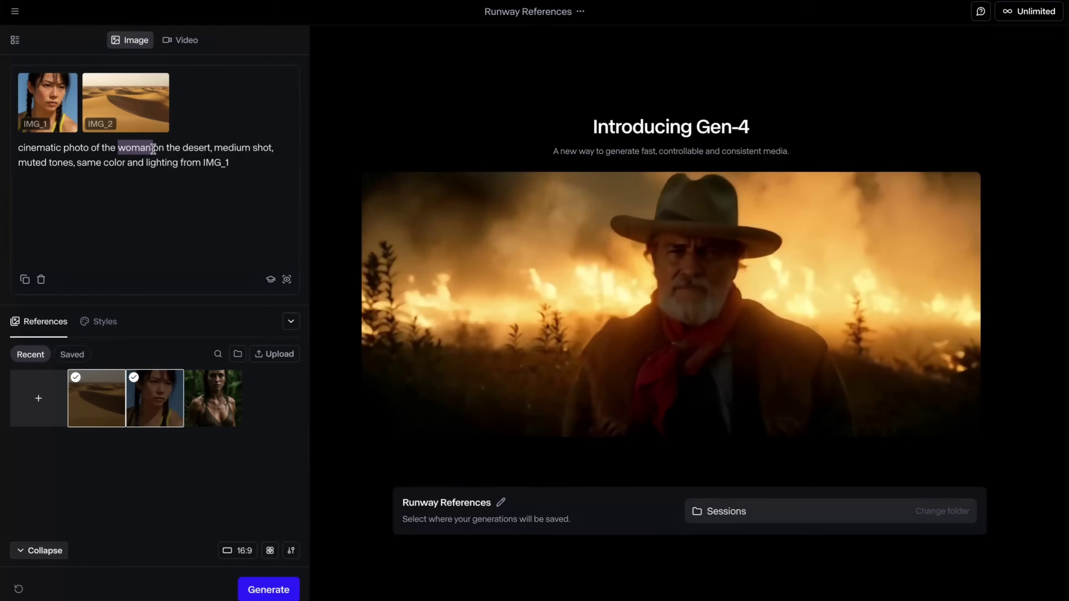
{"action": "left_click", "coordinate": [149, 178]}
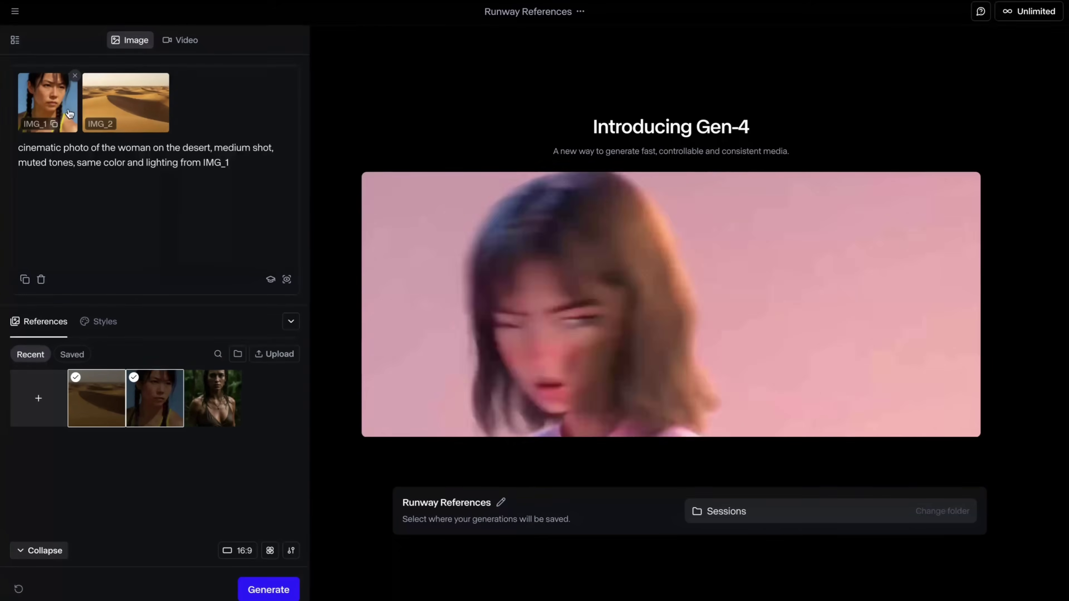
Step: Insert "IMG_1" after "woman" in the prompt and generate the images
{"action": "mouse_move", "coordinate": [62, 108]}
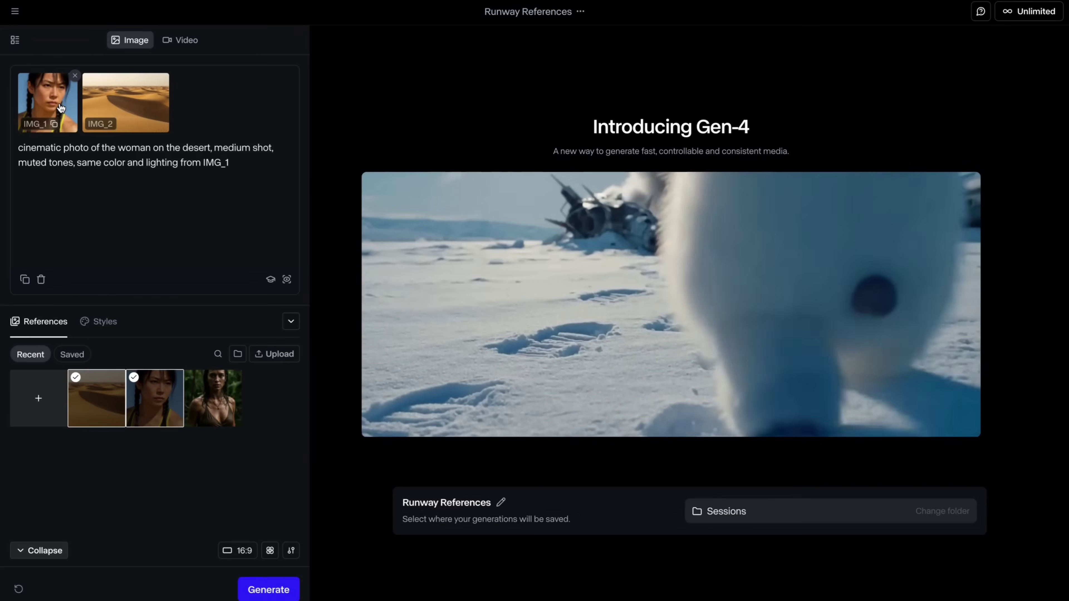
{"action": "left_click", "coordinate": [151, 148]}
{"action": "type", "text": "IMG_1"}
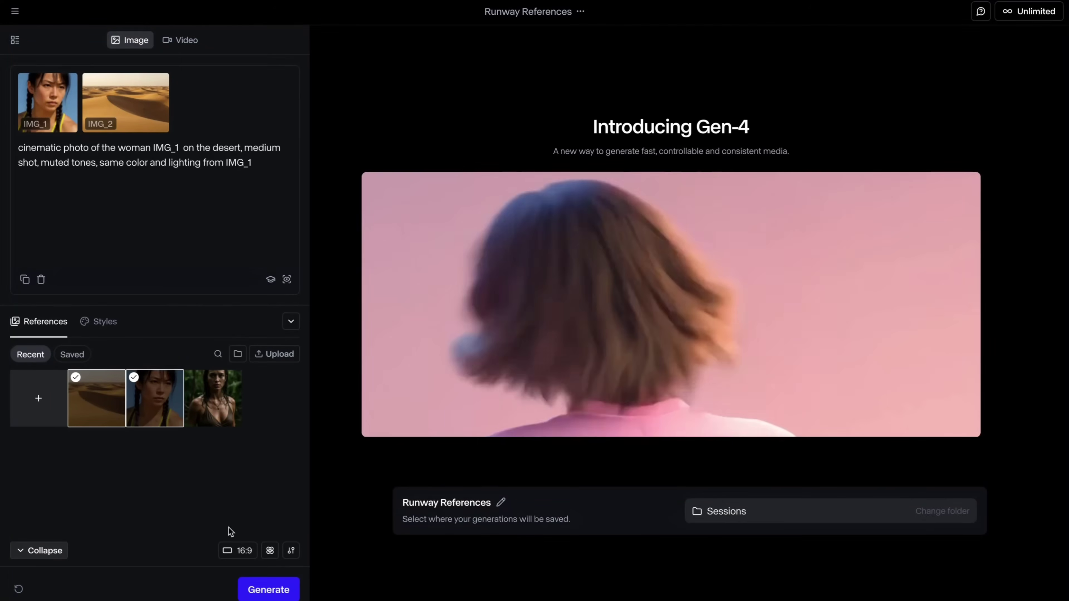
{"action": "left_click", "coordinate": [262, 590]}
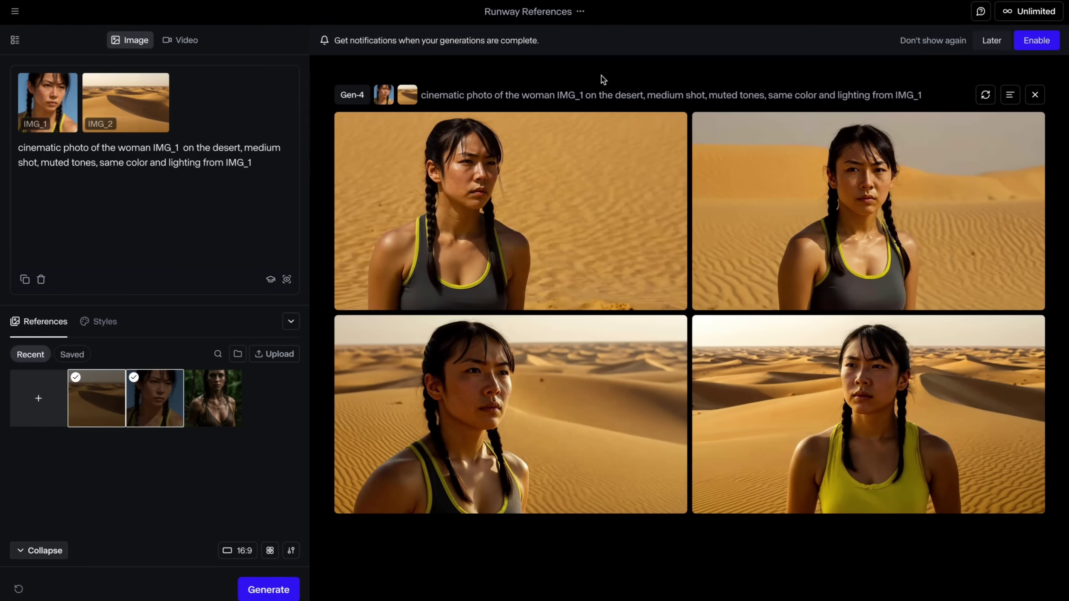
Step: Enlarge the generated desert images and check the woman's likeness against the reference portrait
{"action": "mouse_move", "coordinate": [459, 232]}
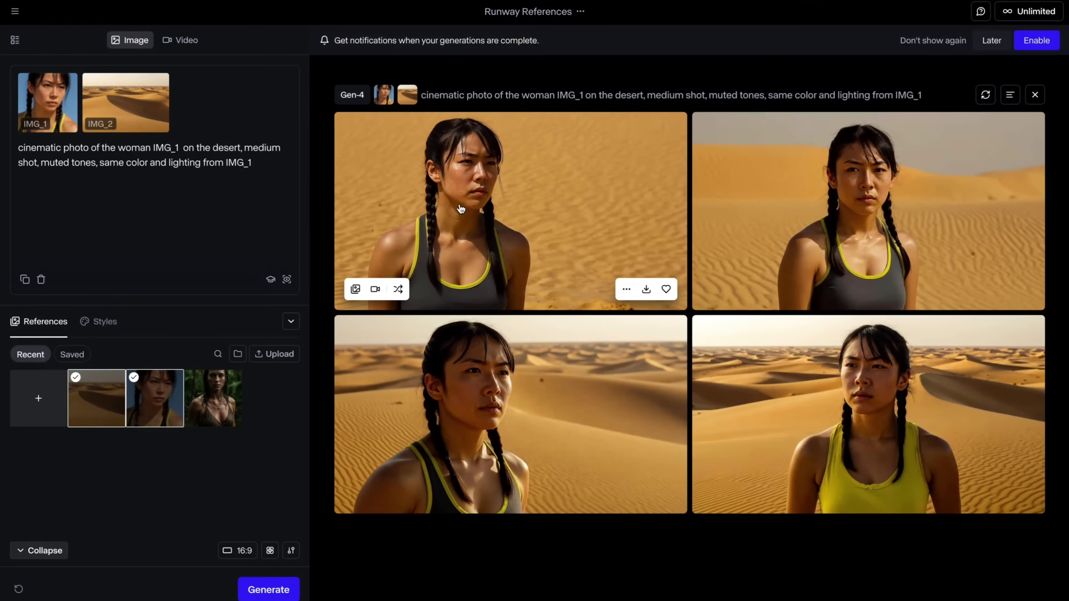
{"action": "left_click", "coordinate": [551, 407]}
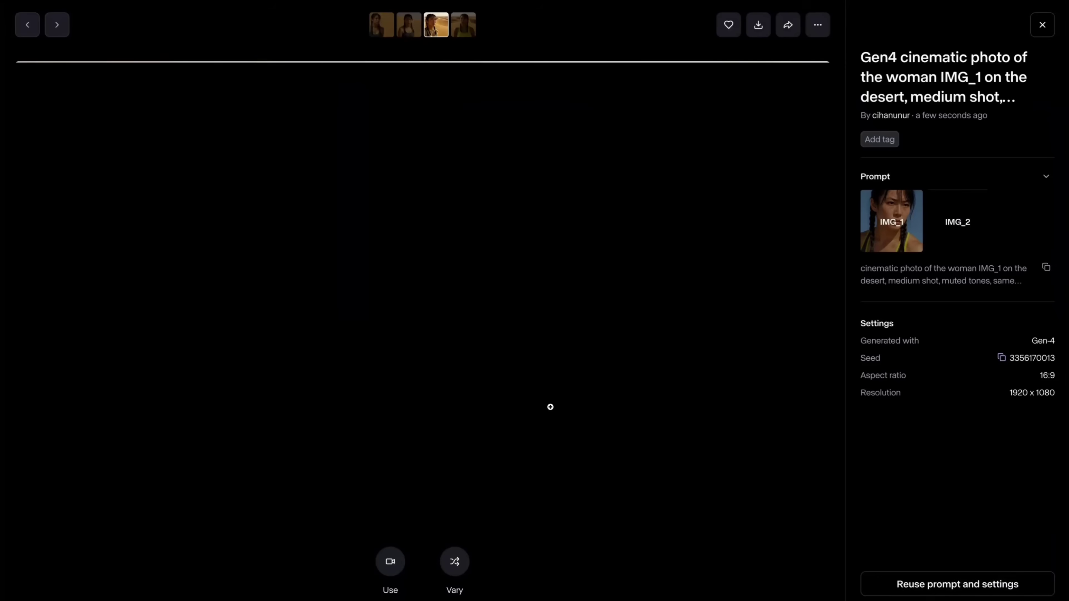
{"action": "key", "text": "Left"}
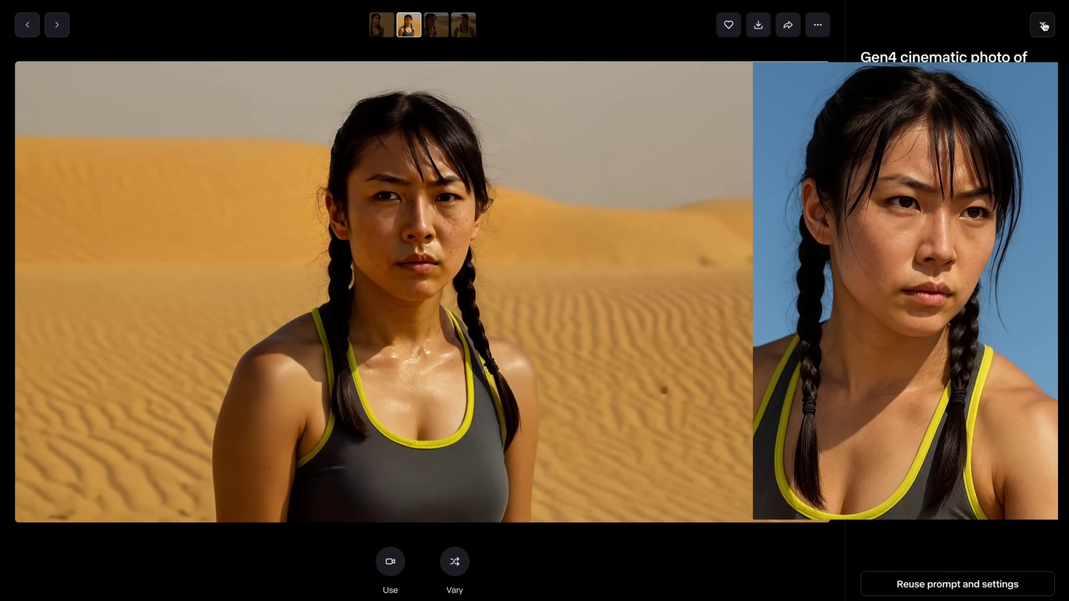
{"action": "left_click", "coordinate": [1043, 25]}
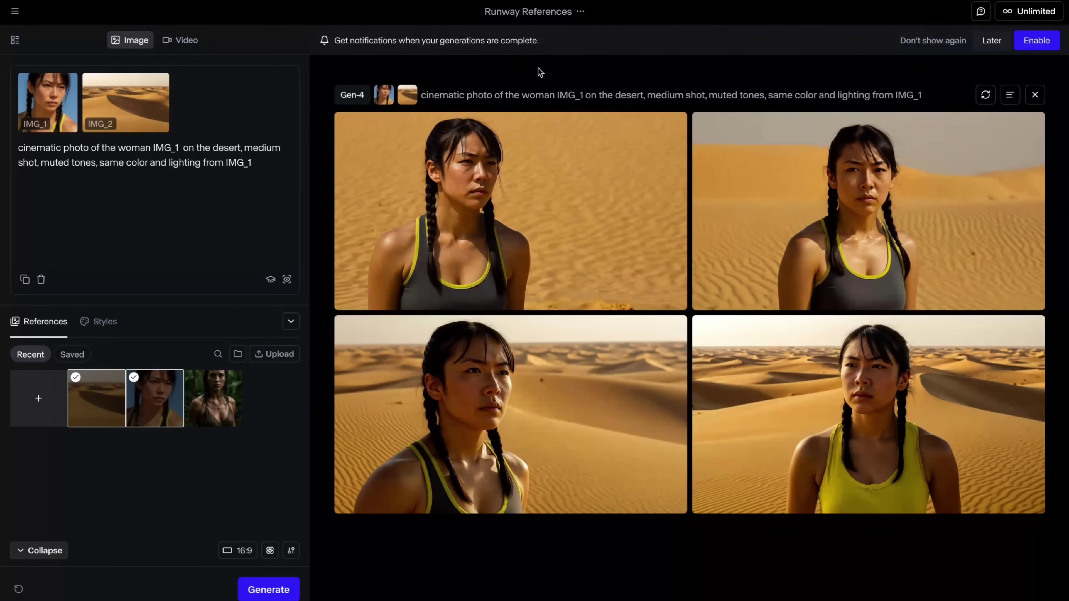
{"action": "mouse_move", "coordinate": [543, 169]}
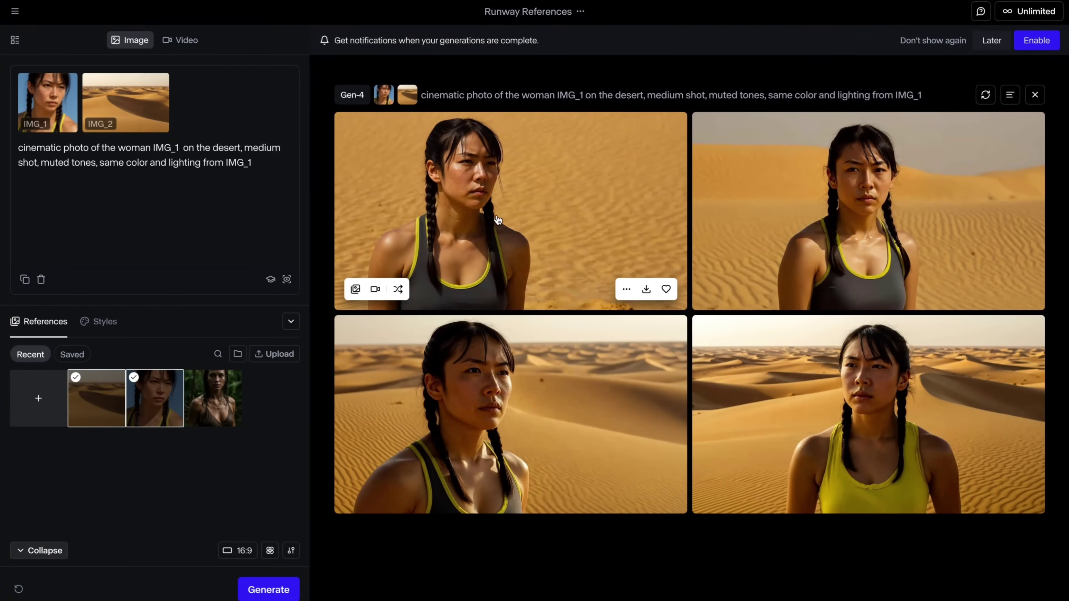
Step: Generate a variation with "medium shot" replaced by "side profile" in the prompt, and change the shot description to "full body"
{"action": "left_click_drag", "start_coordinate": [244, 148], "coordinate": [34, 165]}
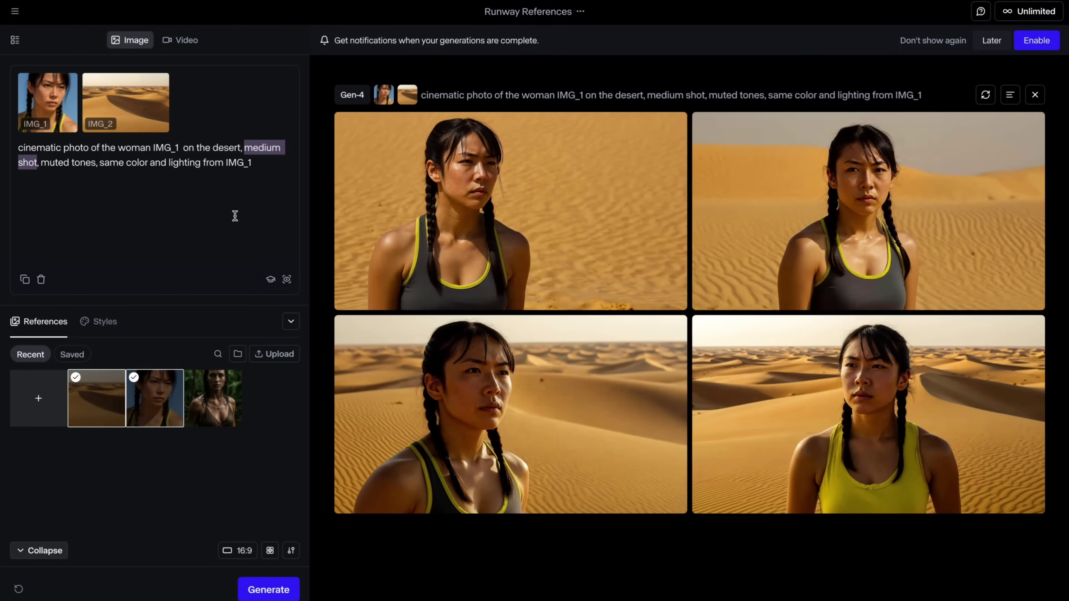
{"action": "type", "text": "side profile"}
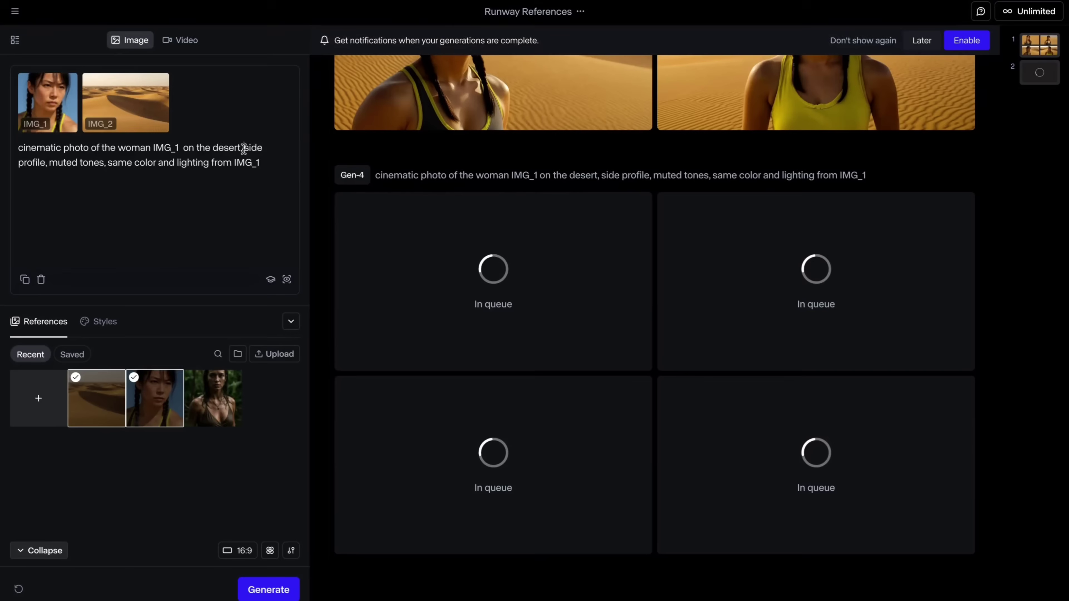
{"action": "left_click_drag", "start_coordinate": [241, 148], "coordinate": [45, 162]}
{"action": "type", "text": "full bod"}
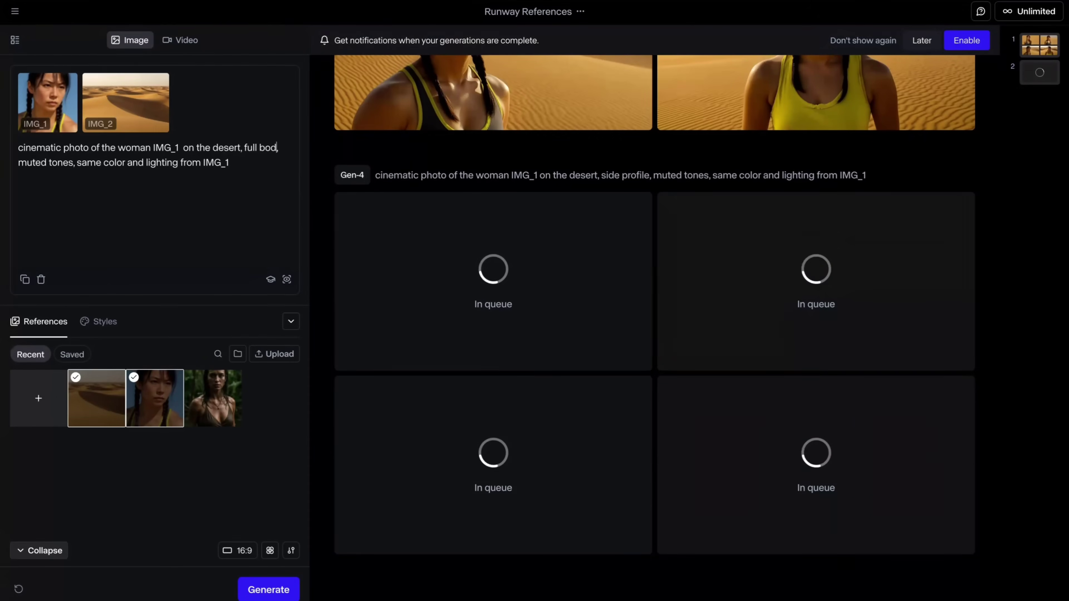
{"action": "type", "text": "y,"}
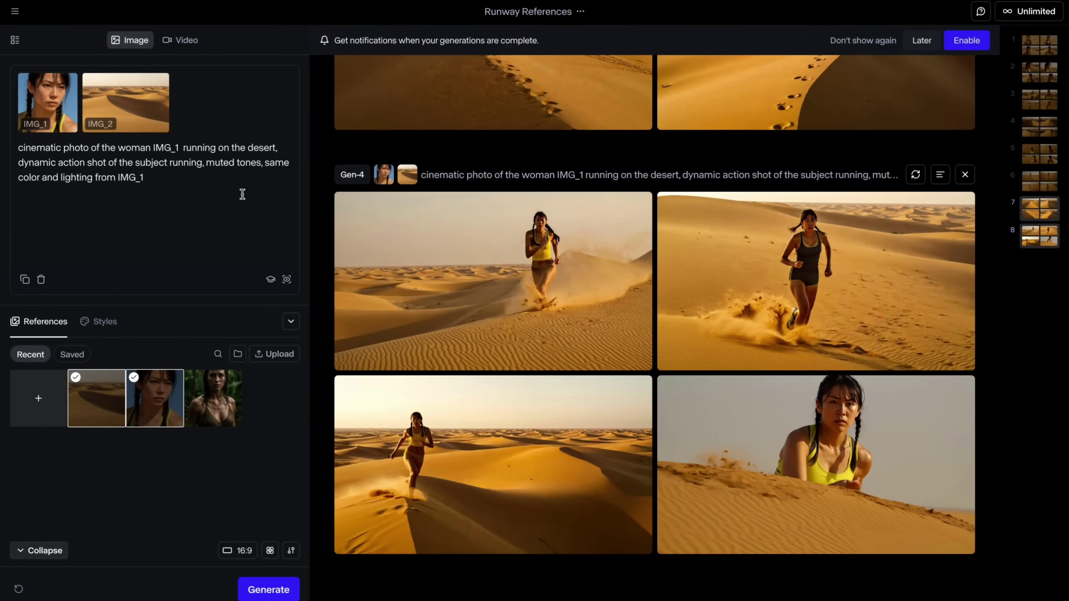
Step: Switch to video generation and use the generated wide shot of the woman running along the dune as the input image
{"action": "left_click", "coordinate": [180, 47]}
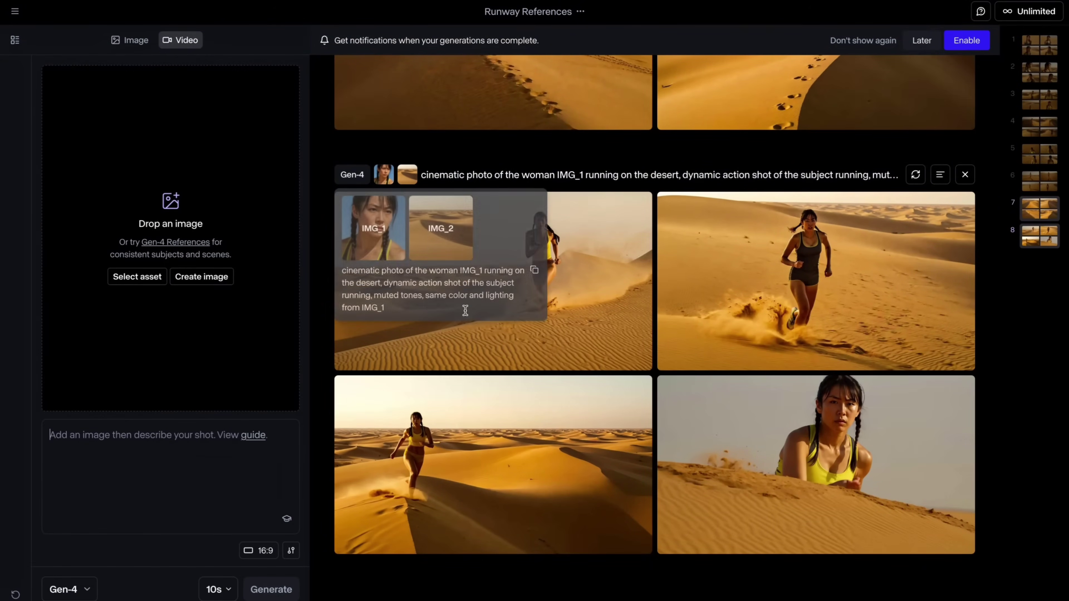
{"action": "left_click_drag", "start_coordinate": [501, 431], "coordinate": [160, 210]}
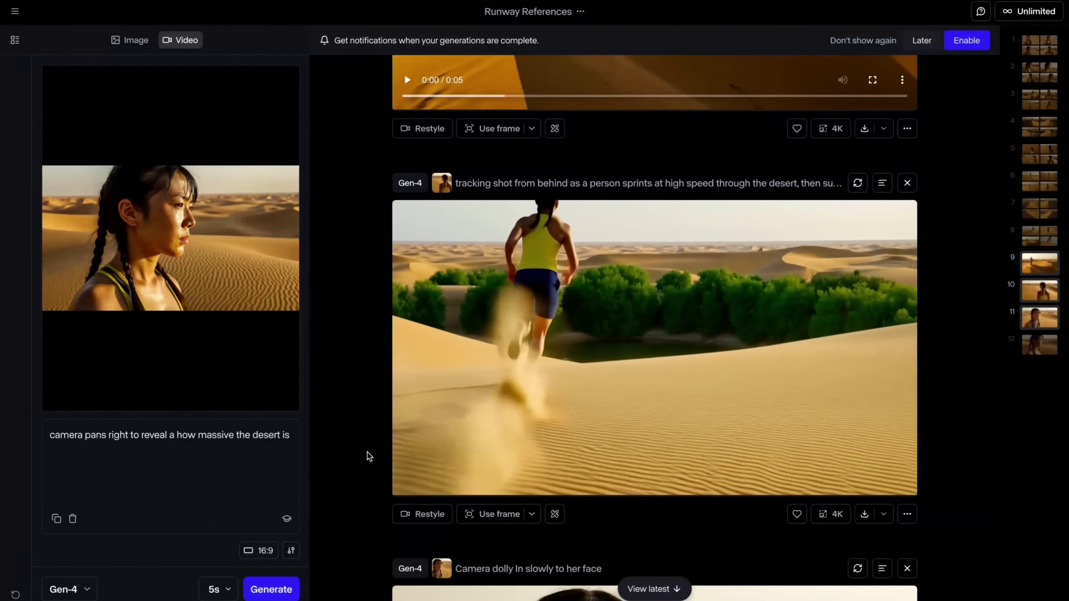
Step: Return to image generation, add the armored desert robot image as a third reference, and view it at full size
{"action": "scroll", "coordinate": [472, 256], "scroll_direction": "down", "scroll_amount": 15}
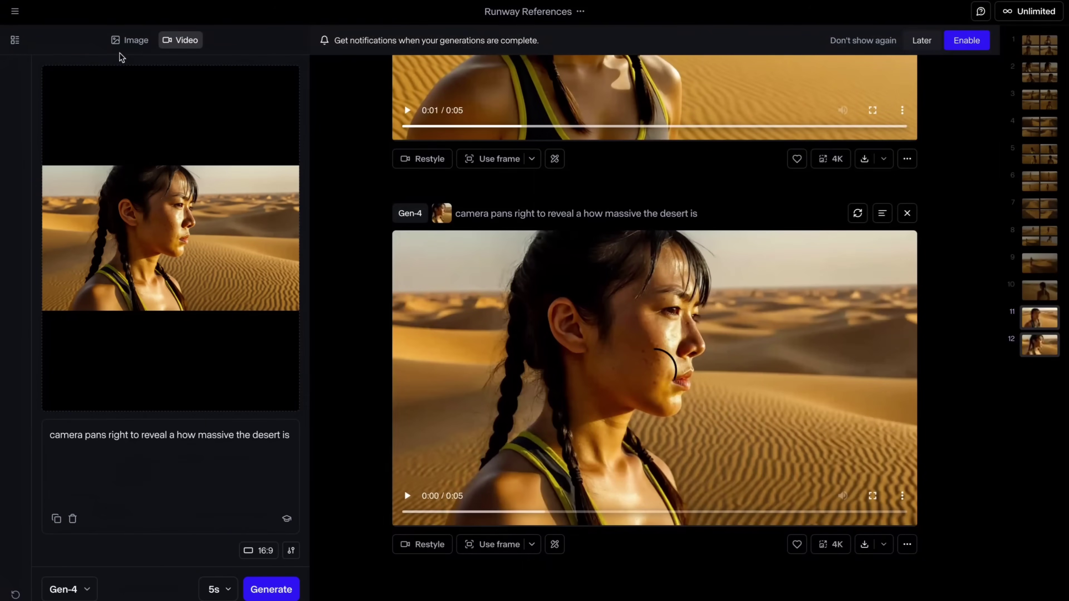
{"action": "left_click", "coordinate": [122, 41]}
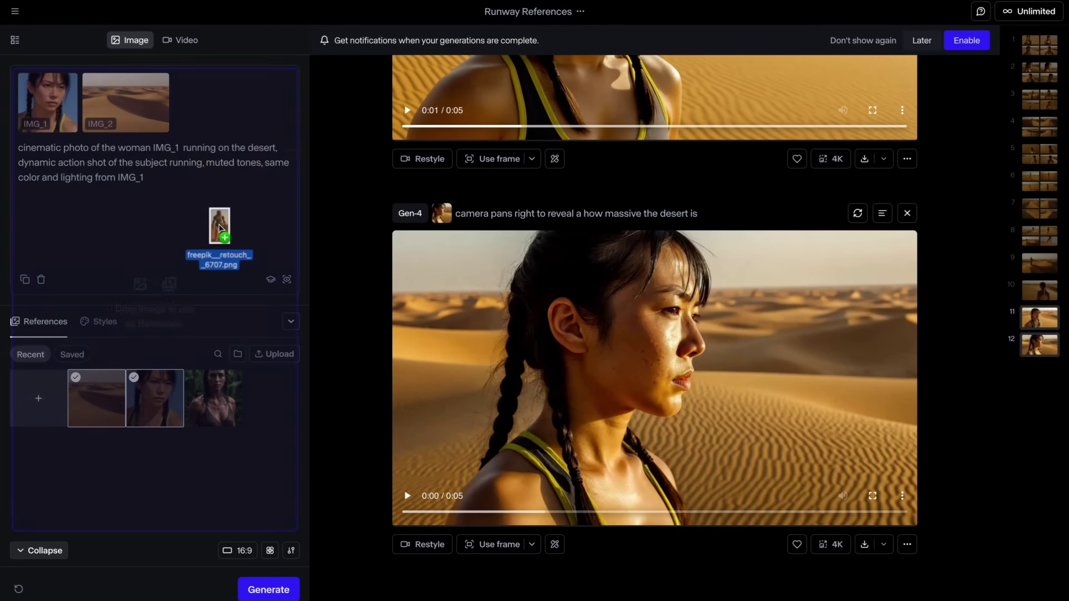
{"action": "mouse_move", "coordinate": [222, 236]}
{"action": "left_mouse_down"}
{"action": "mouse_move", "coordinate": [215, 229]}
{"action": "mouse_move", "coordinate": [215, 241]}
{"action": "left_mouse_up"}
{"action": "left_click", "coordinate": [203, 103]}
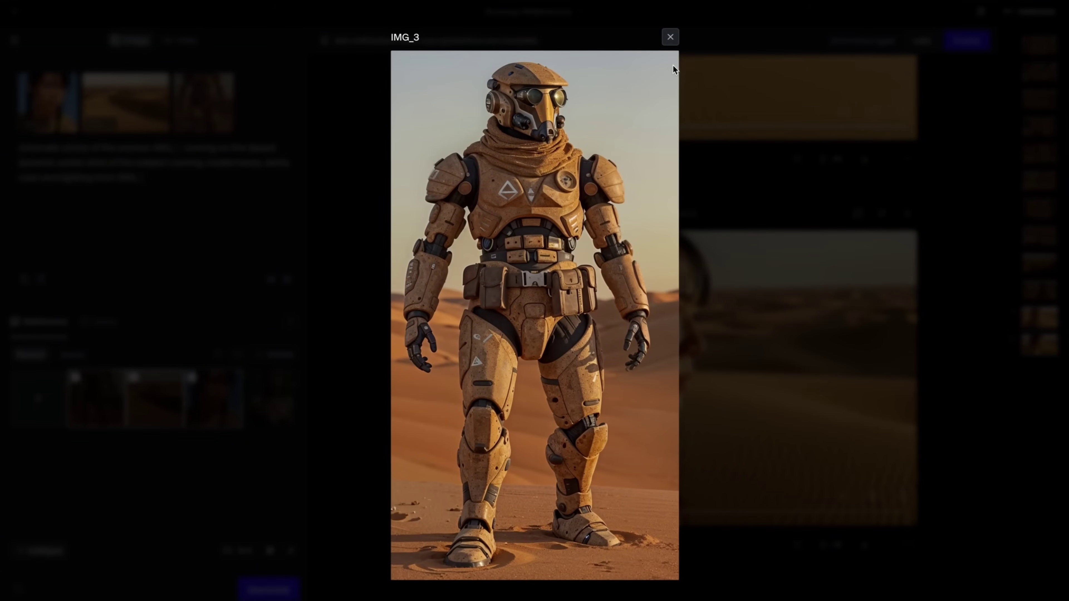
{"action": "left_click", "coordinate": [670, 37]}
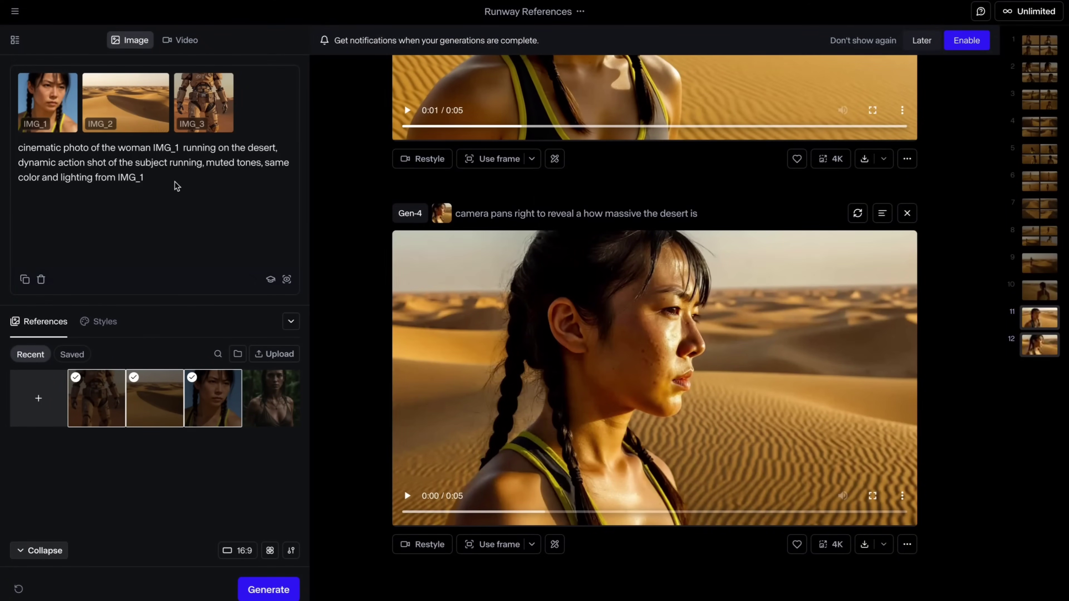
Step: Name the three references "Maya" for the woman, "Desert" for the dunes and "Bender" for the robot
{"action": "left_click", "coordinate": [34, 124]}
{"action": "type", "text": "M"}
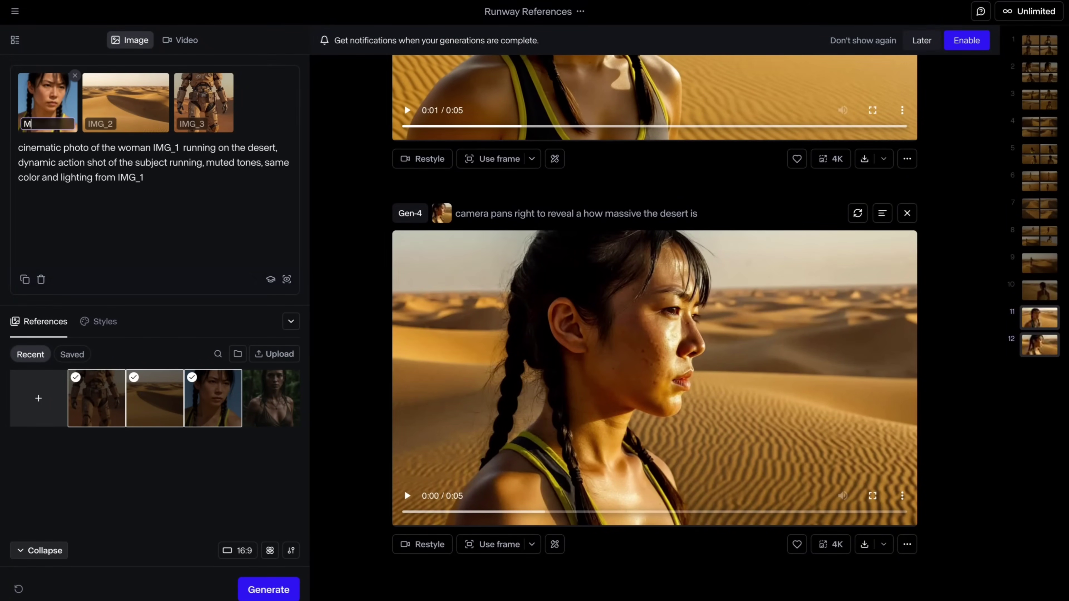
{"action": "type", "text": "aya"}
{"action": "left_click", "coordinate": [120, 124]}
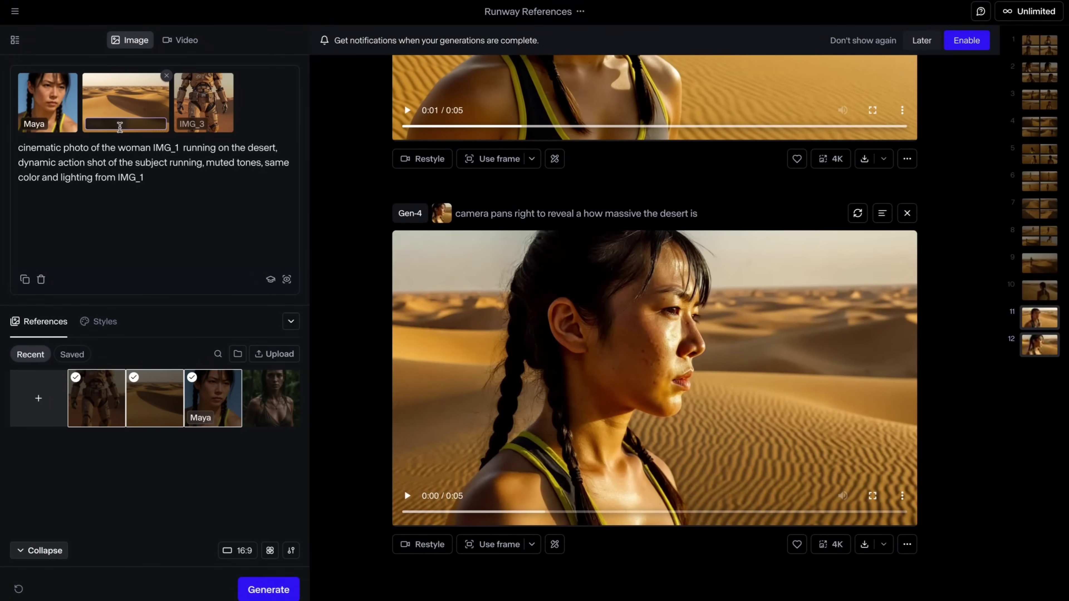
{"action": "type", "text": "Desert"}
{"action": "left_click", "coordinate": [190, 124]}
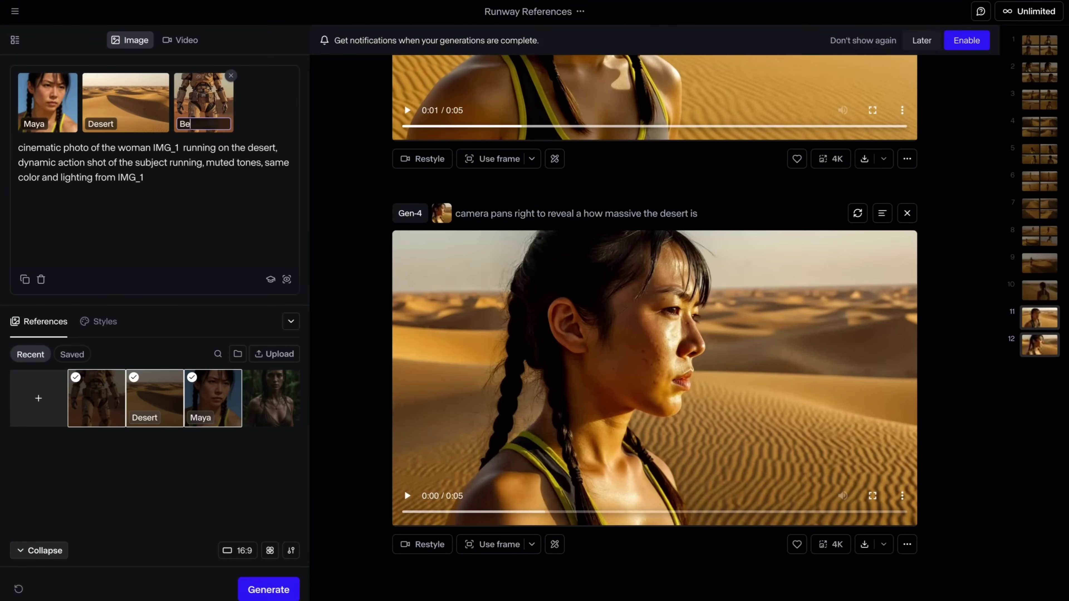
{"action": "key", "text": "Return"}
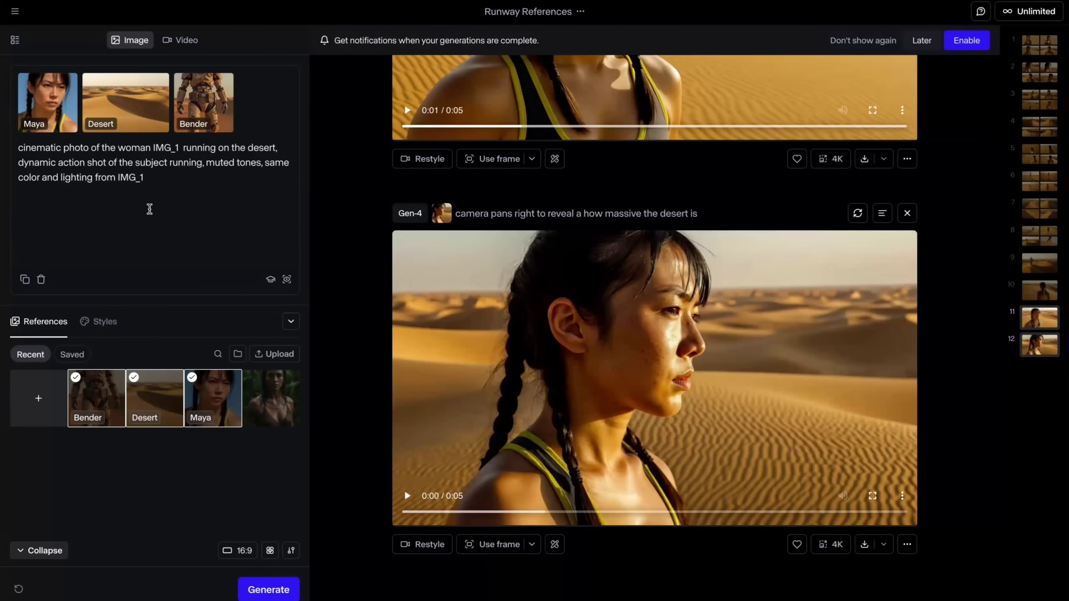
Step: Generate images from the prompt "cinematic photo of Maya and Bender standing on the desert, medium shot, muted tones, same color and lighting from Maya"
{"action": "key", "text": "ctrl+a"}
{"action": "type", "text": "cinematic photo of Maya and Bender standing on the desert, medium shot, muted tones, same color and lighting from IMG_1"}
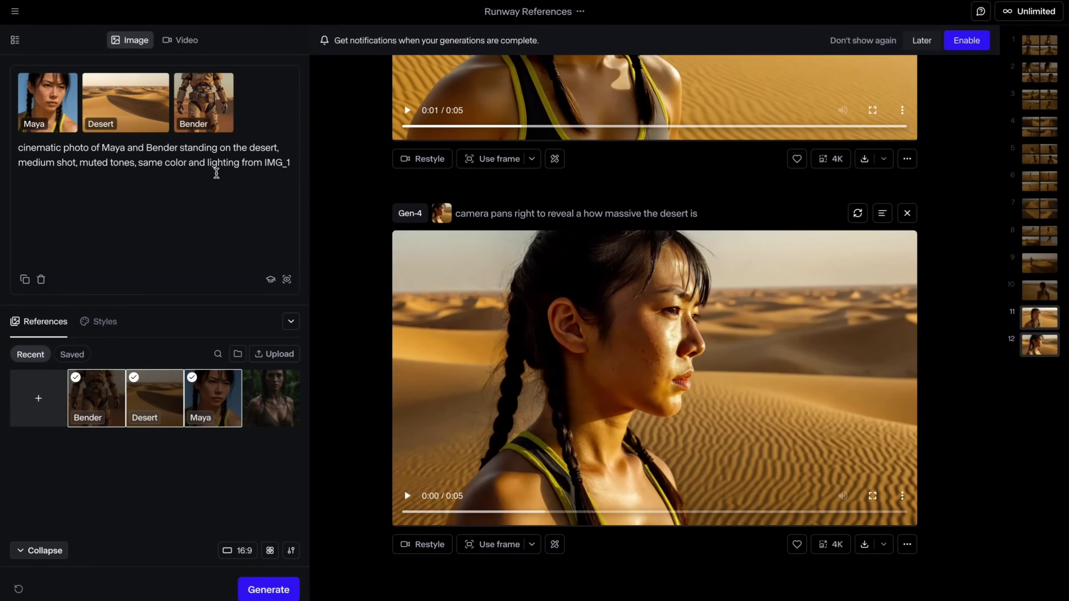
{"action": "left_click_drag", "start_coordinate": [291, 163], "coordinate": [267, 165]}
{"action": "key", "text": "BackSpace"}
{"action": "left_click", "coordinate": [265, 588]}
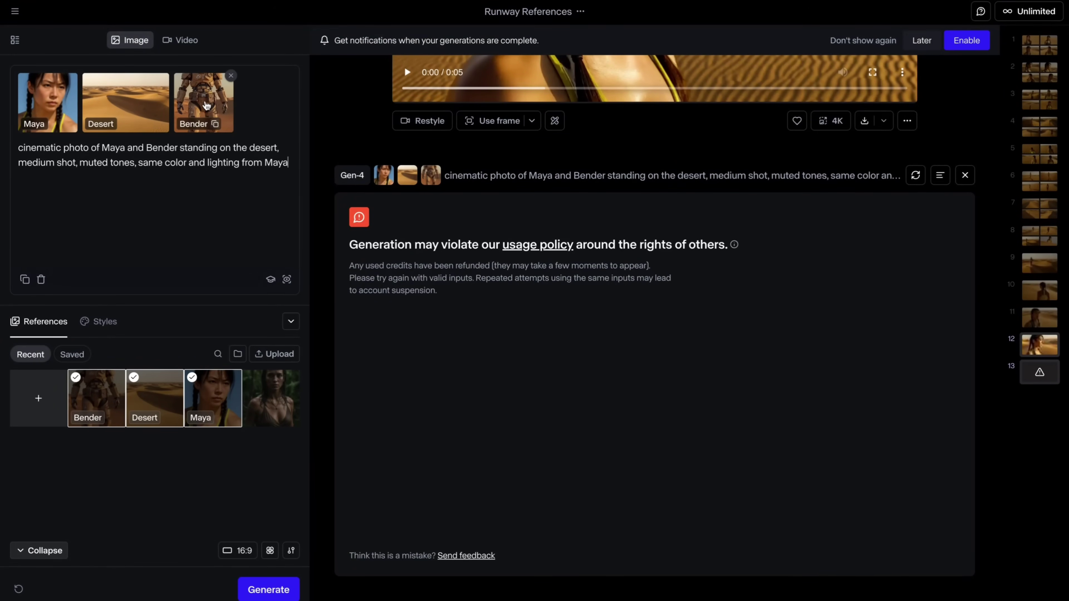
Step: View the robot reference at full size and rename it "Lithium"
{"action": "left_click", "coordinate": [207, 105]}
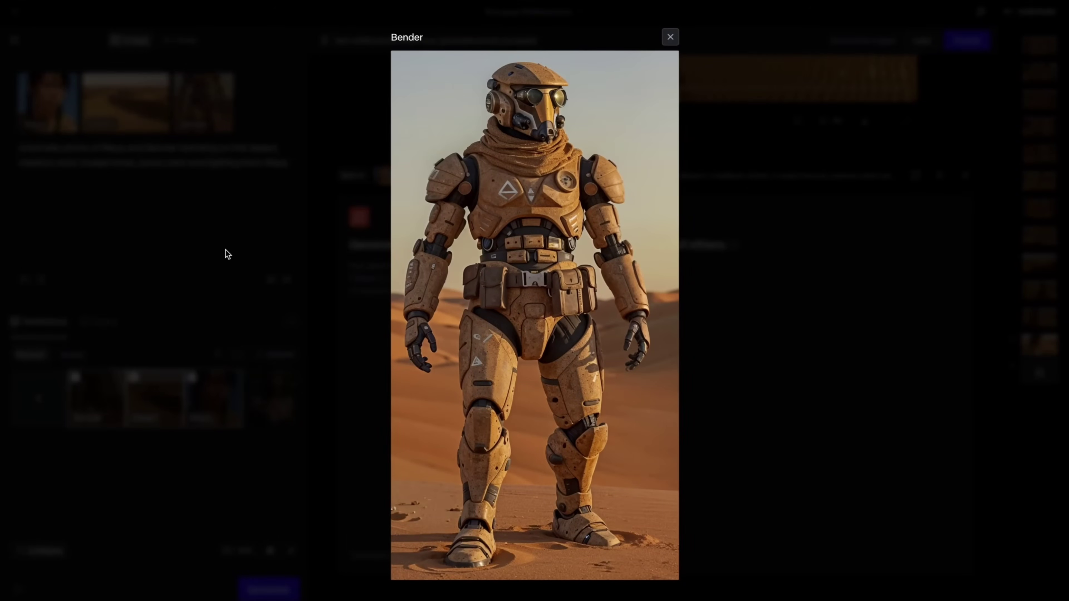
{"action": "left_click", "coordinate": [670, 38]}
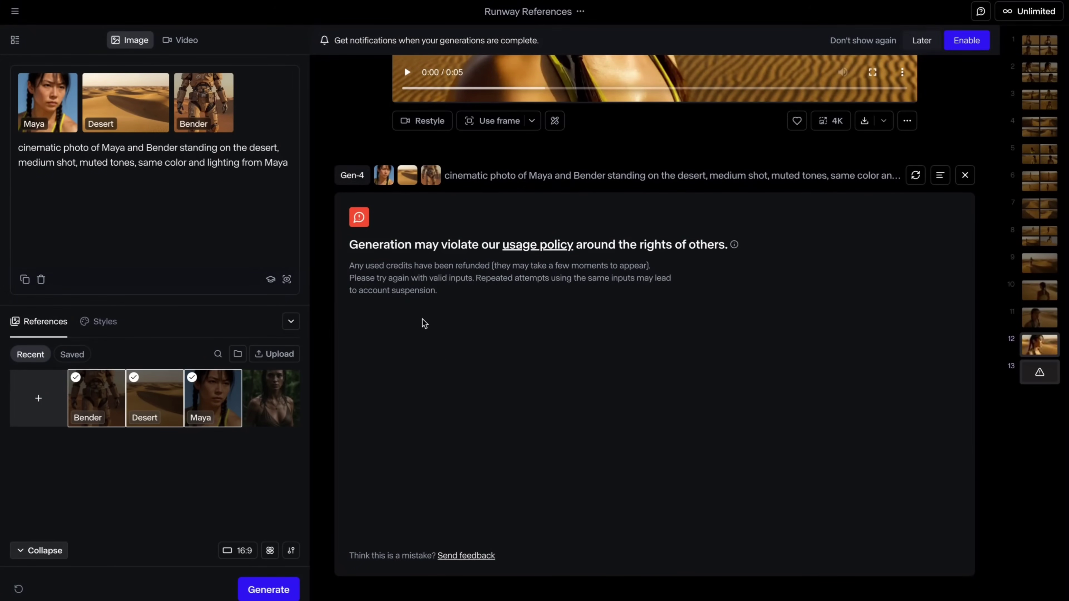
{"action": "double_click", "coordinate": [193, 124]}
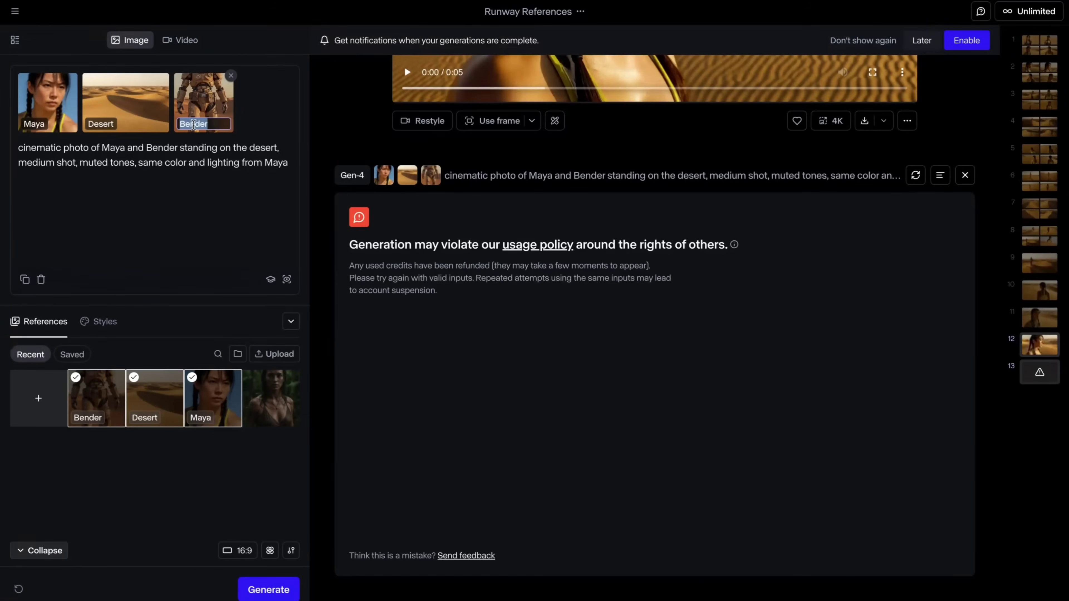
{"action": "type", "text": "Lithium"}
{"action": "key", "text": "Return"}
Step: Examine the generated images of the woman and robot standing in the desert one by one at full size
{"action": "left_click", "coordinate": [546, 268]}
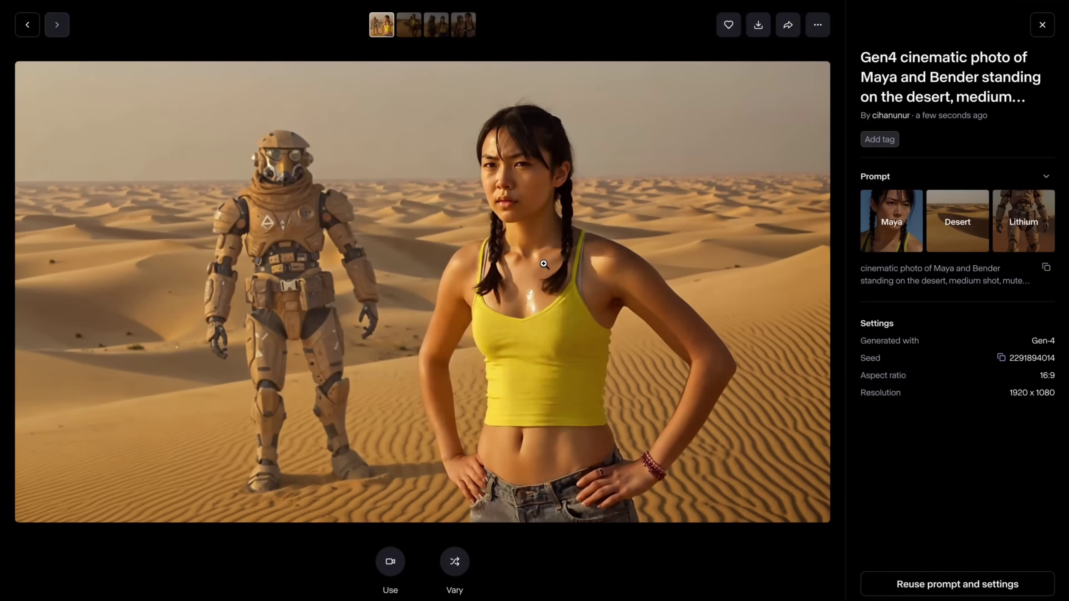
{"action": "key", "text": "Right"}
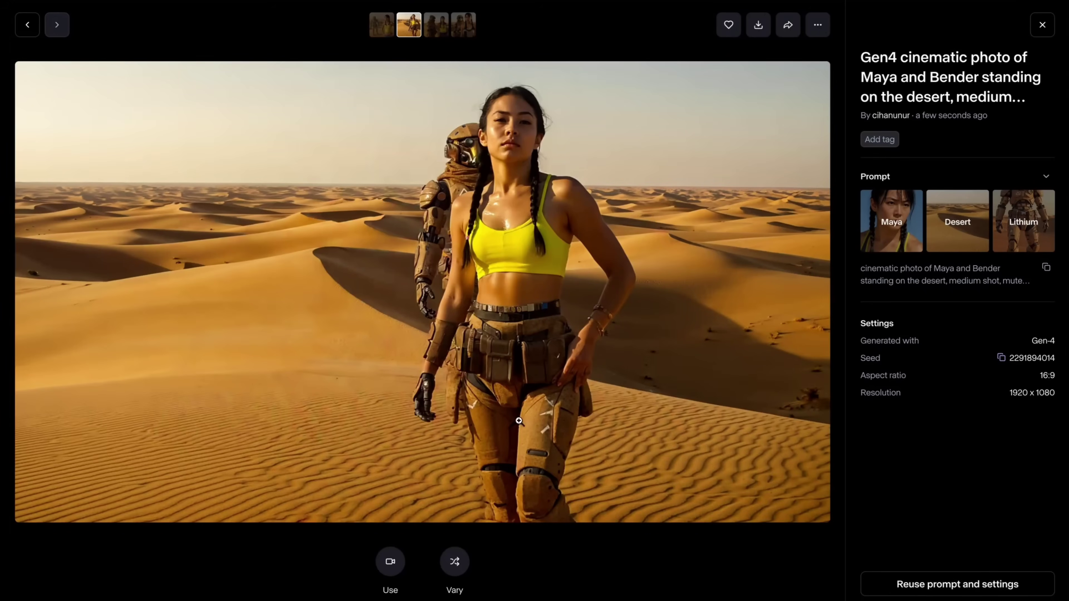
{"action": "key", "text": "Right"}
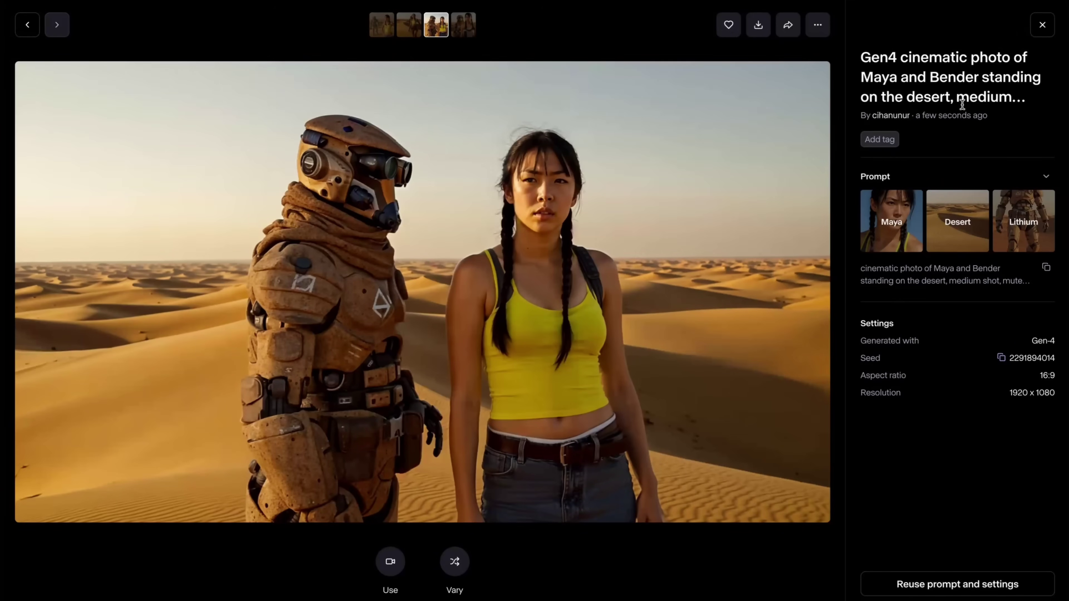
{"action": "key", "text": "Right"}
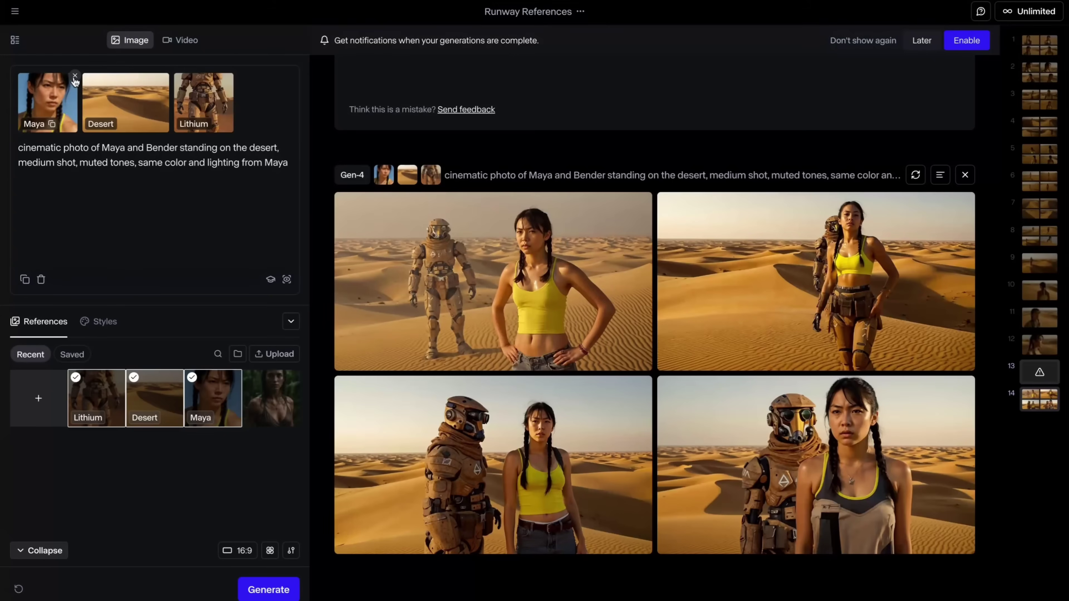
Step: Replace the three references with the generated image of the robot in profile beside the woman
{"action": "left_click", "coordinate": [75, 77]}
{"action": "left_click", "coordinate": [100, 77]}
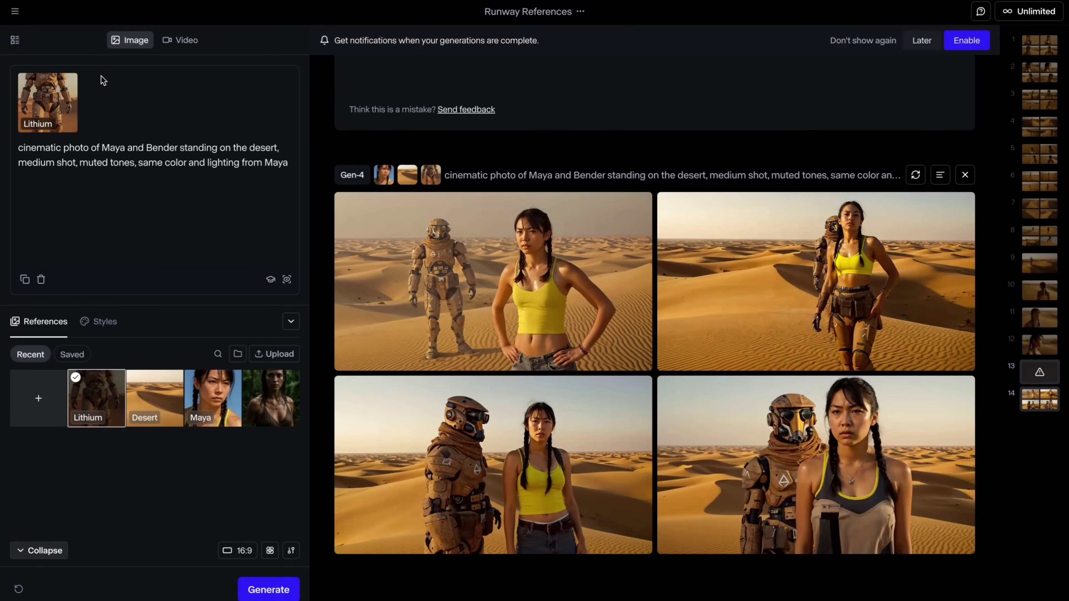
{"action": "left_click", "coordinate": [75, 77]}
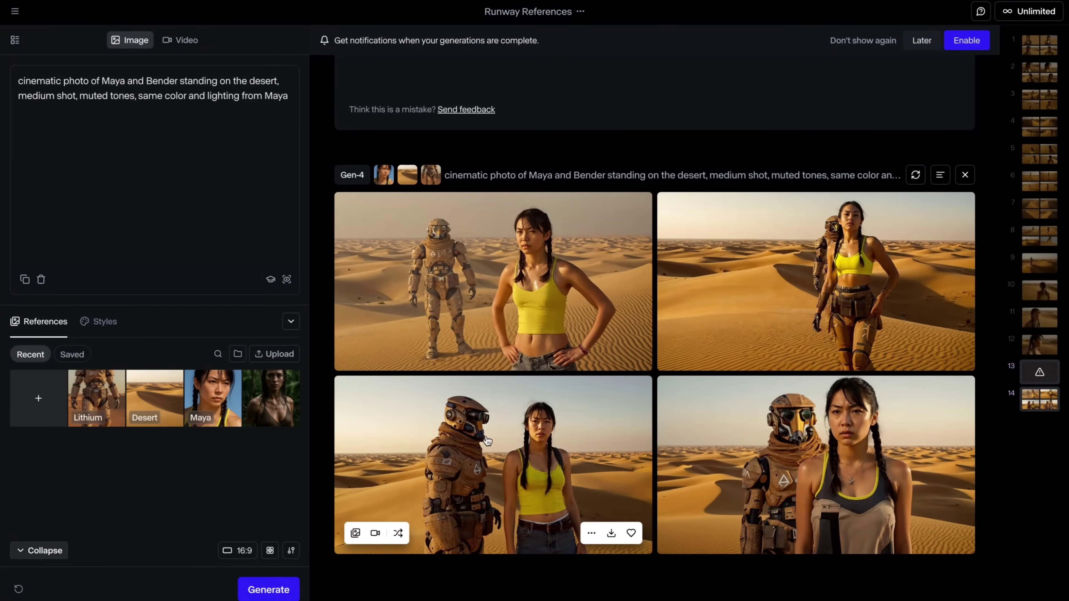
{"action": "left_click_drag", "start_coordinate": [487, 441], "coordinate": [173, 215]}
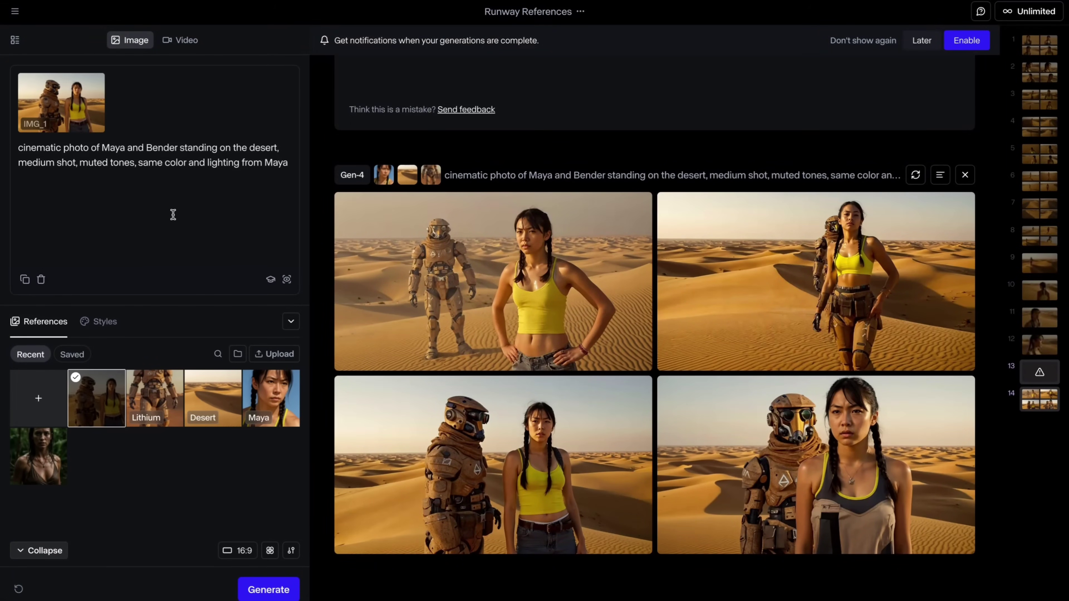
Step: Generate images from the prompt "show these two from above, bird's eye shot" and look through them at full size
{"action": "key", "text": "ctrl+a"}
{"action": "type", "text": "show these two from above, bird's eye shot"}
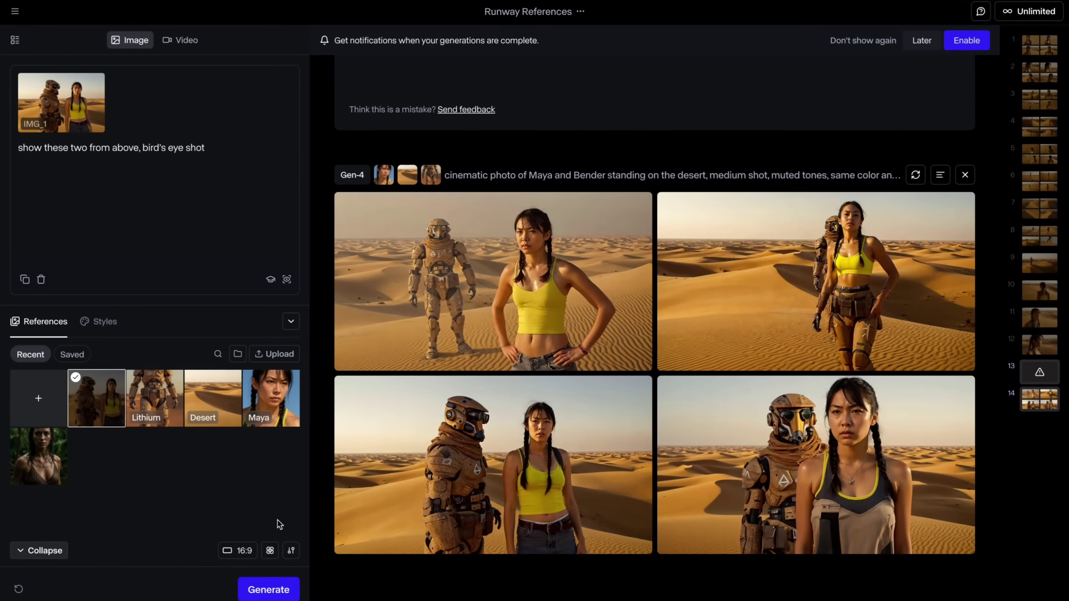
{"action": "left_click", "coordinate": [265, 590]}
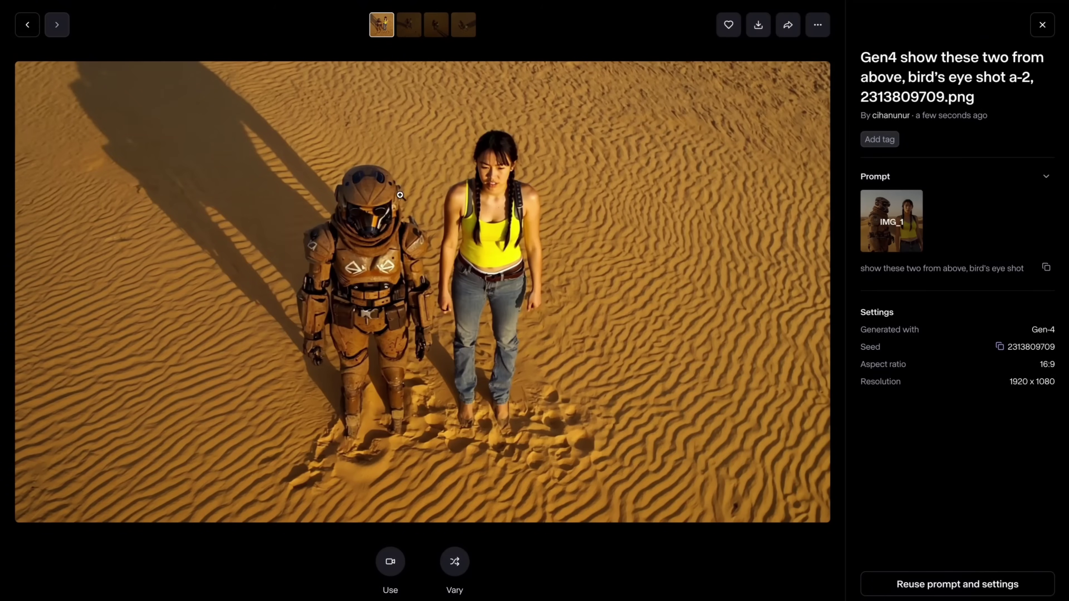
{"action": "left_click", "coordinate": [57, 26]}
{"action": "left_click", "coordinate": [57, 25]}
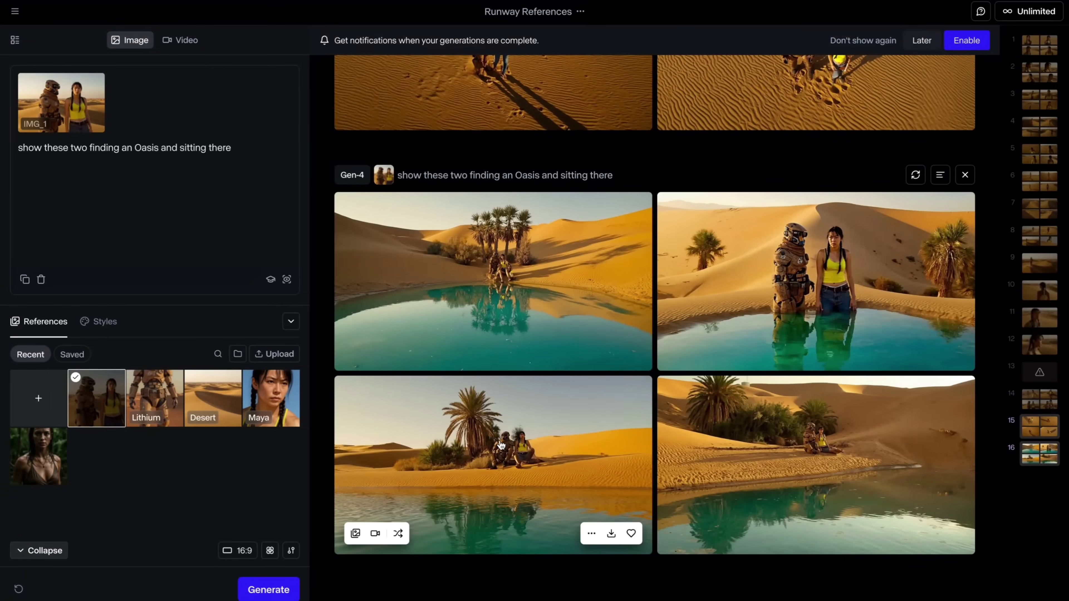
Step: Inspect the generated oasis images of the pair sitting under the palm and standing in the water
{"action": "left_click", "coordinate": [501, 446]}
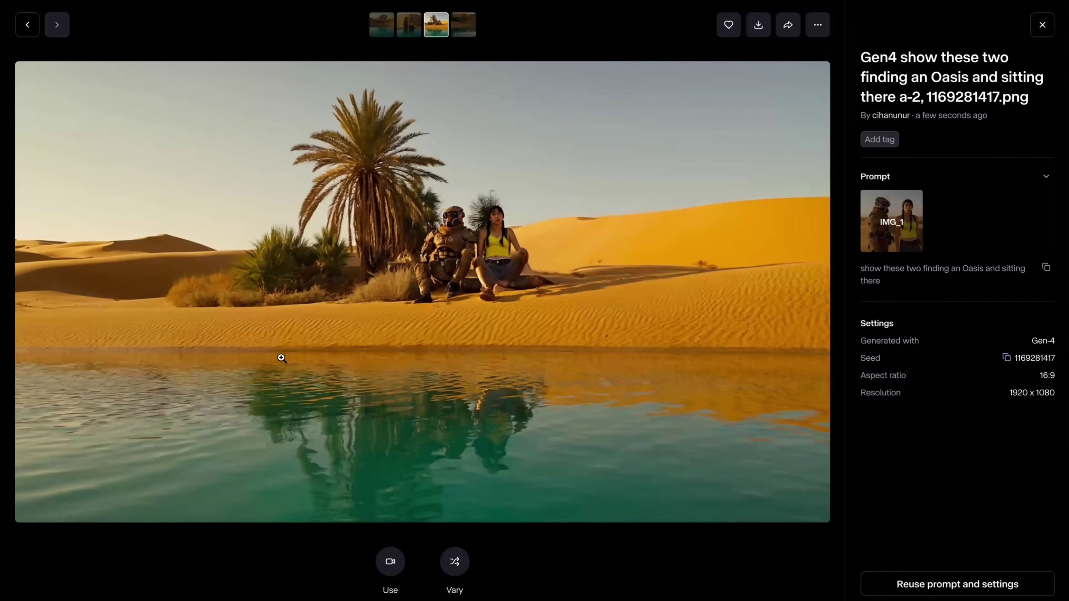
{"action": "key", "text": "Left"}
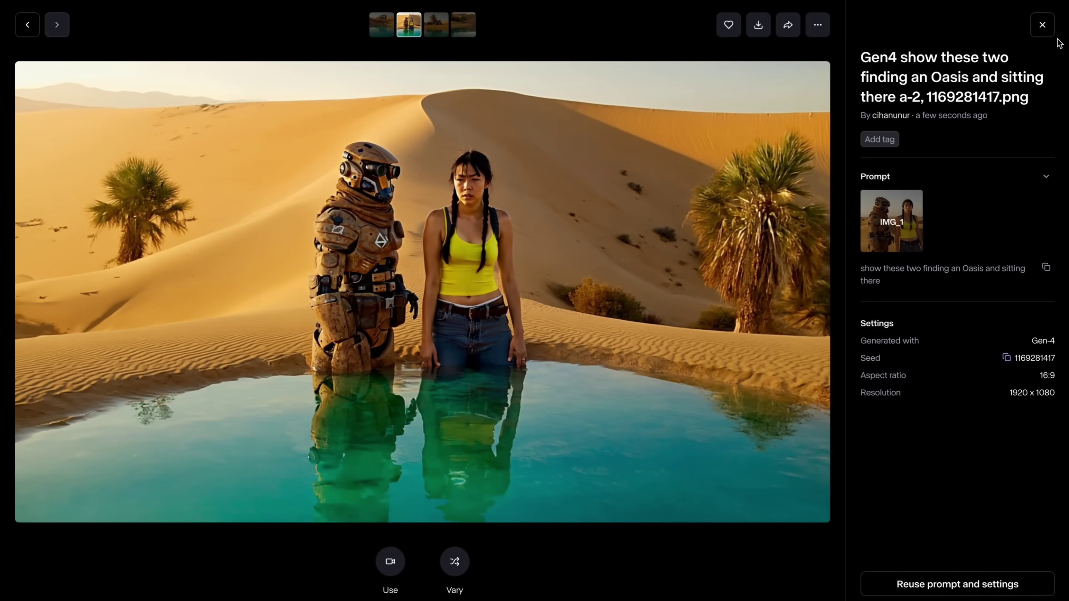
{"action": "left_click", "coordinate": [1042, 26]}
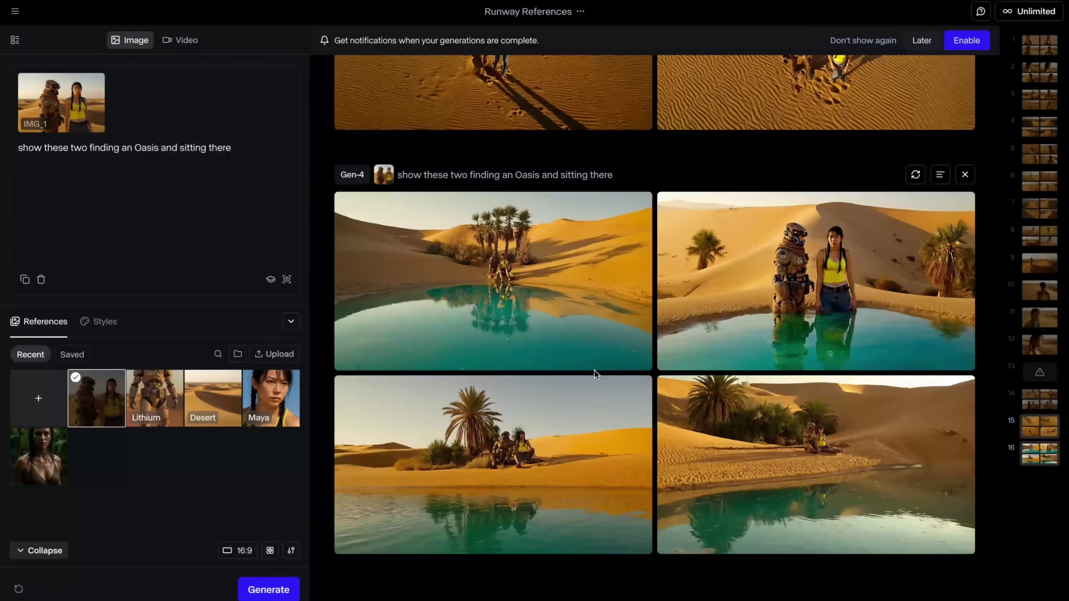
Step: Use the image of the pair under the palm as reference and generate "show me a close up of the palm in this scene, same color grade and lighting from image 1"
{"action": "left_click_drag", "start_coordinate": [548, 436], "coordinate": [181, 156]}
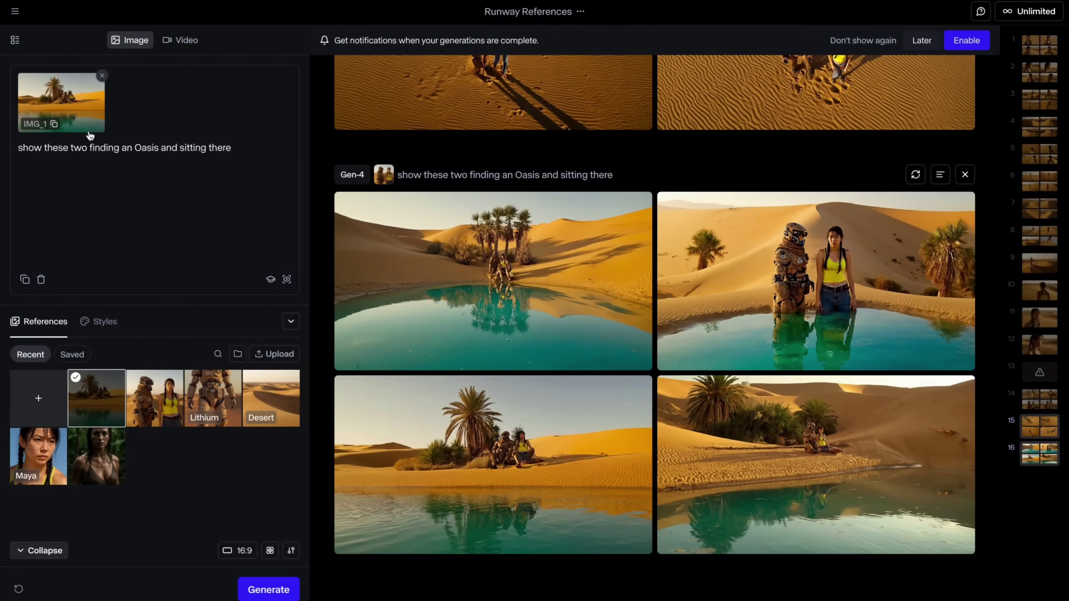
{"action": "key", "text": "ctrl+a"}
{"action": "key", "text": "ctrl+v"}
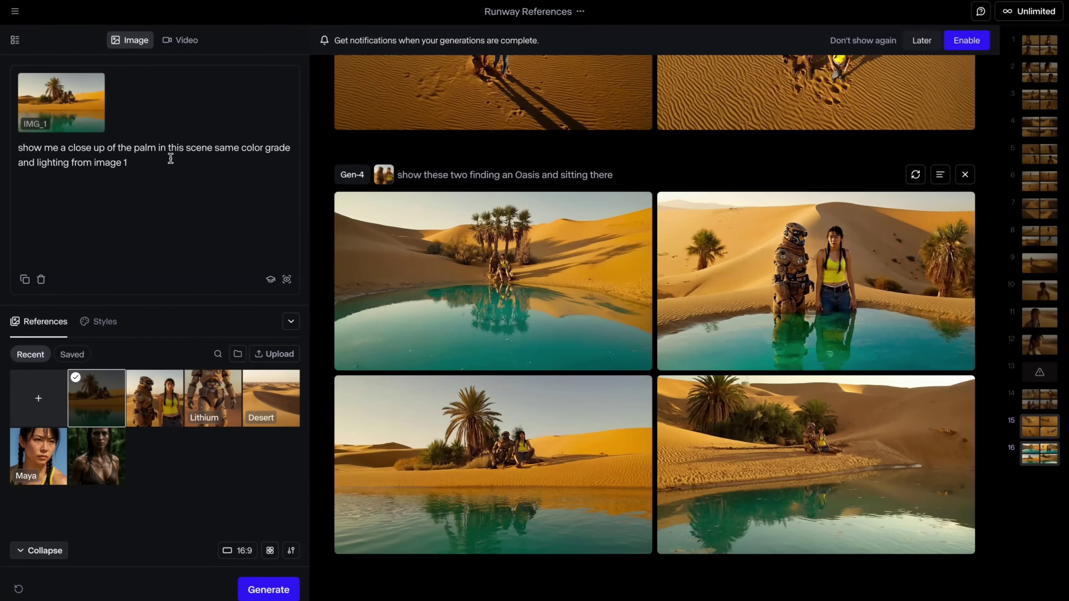
{"action": "left_click", "coordinate": [213, 147]}
{"action": "type", "text": ","}
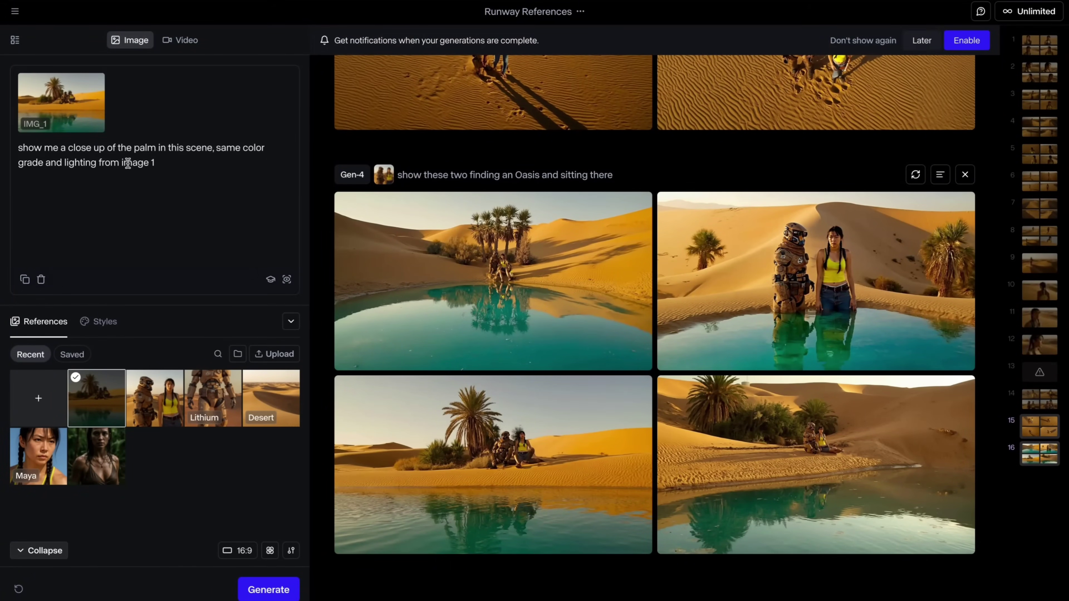
{"action": "left_click", "coordinate": [269, 591]}
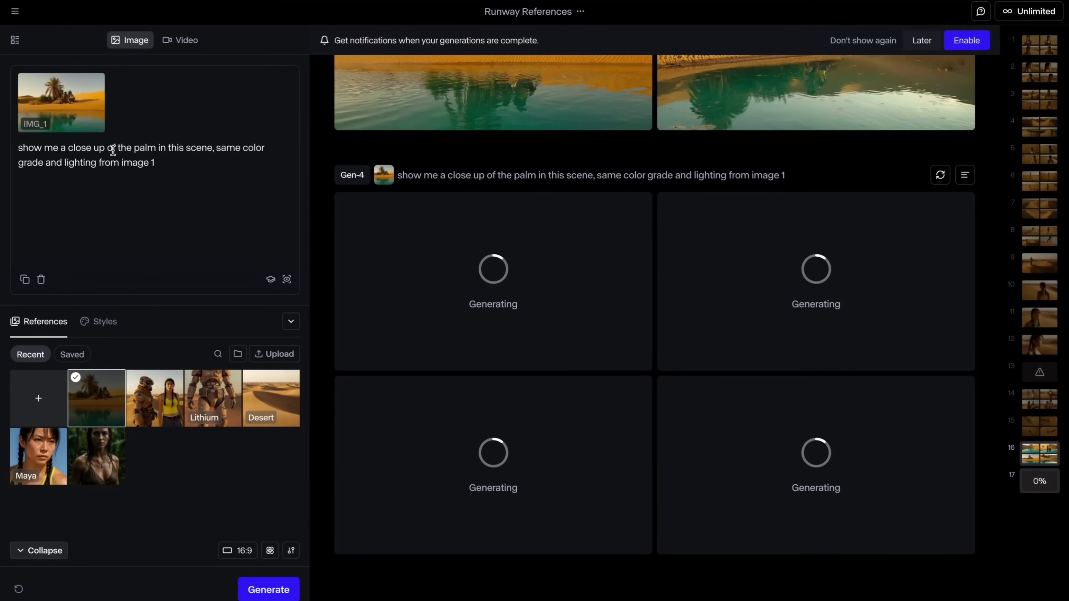
Step: Generate a close-up variation with "palm" replaced by "water" in the prompt, and look over the resulting images
{"action": "double_click", "coordinate": [158, 149]}
{"action": "type", "text": "water"}
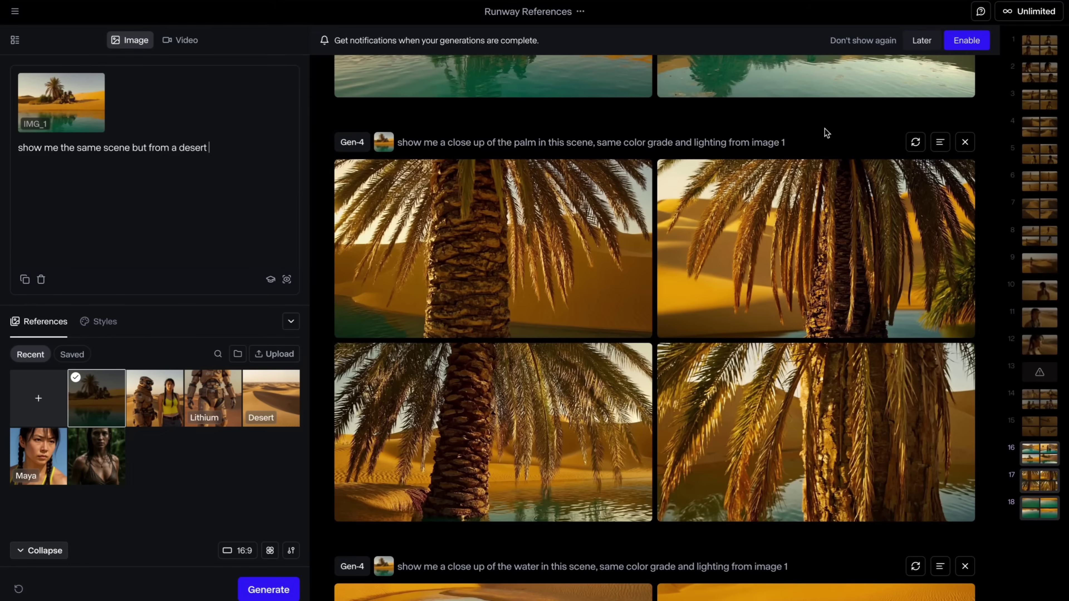
{"action": "scroll", "coordinate": [827, 133], "scroll_direction": "down", "scroll_amount": 9}
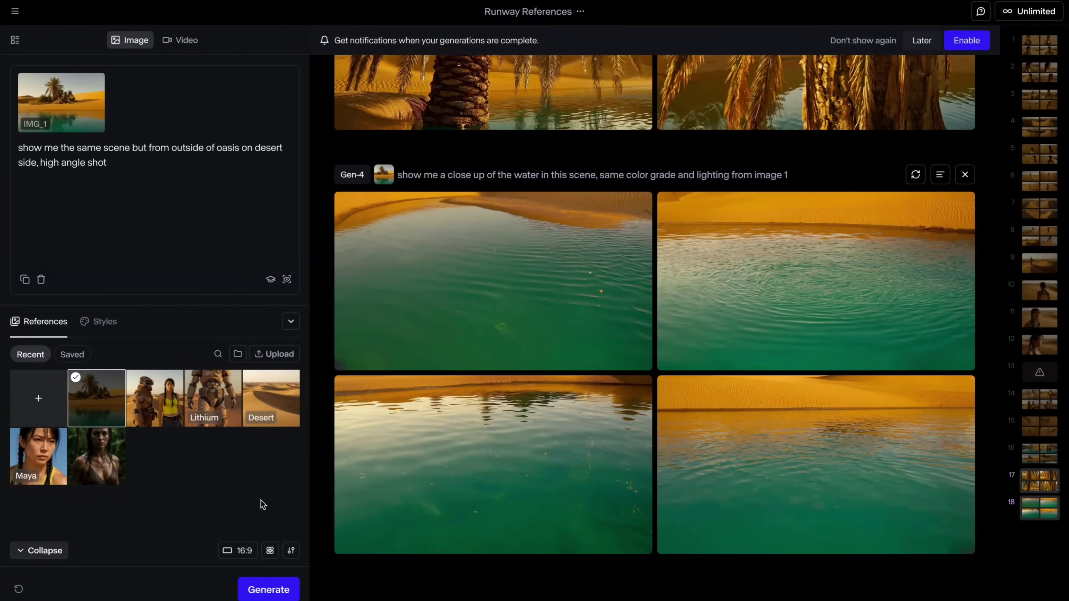
Step: Generate "show me the same scene but from outside of oasis on desert side, high angle shot" and view a distant oasis image at full size
{"action": "left_click", "coordinate": [274, 589]}
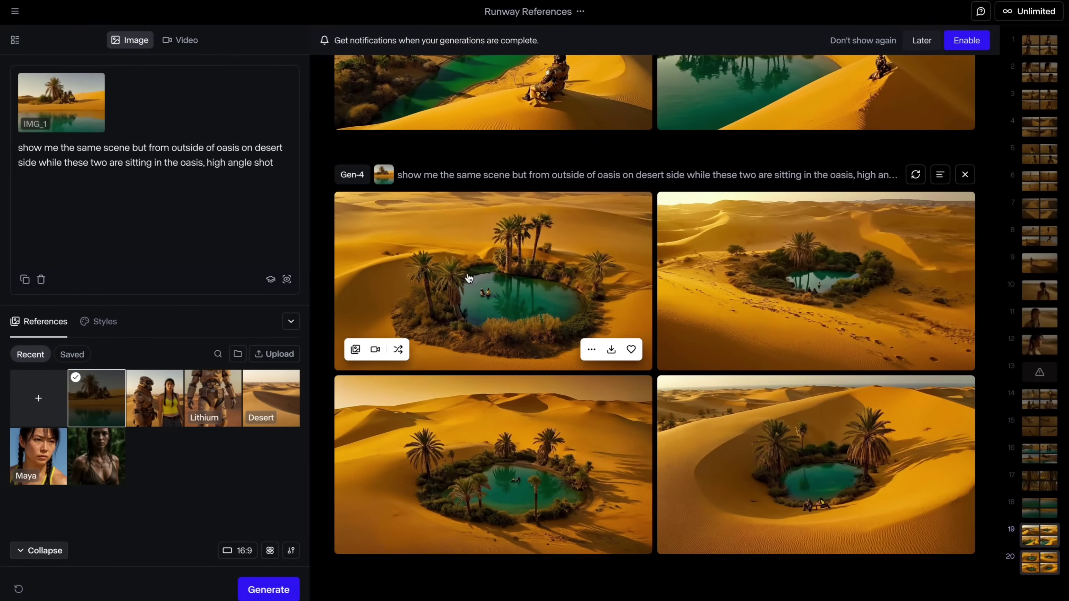
{"action": "left_click", "coordinate": [817, 298]}
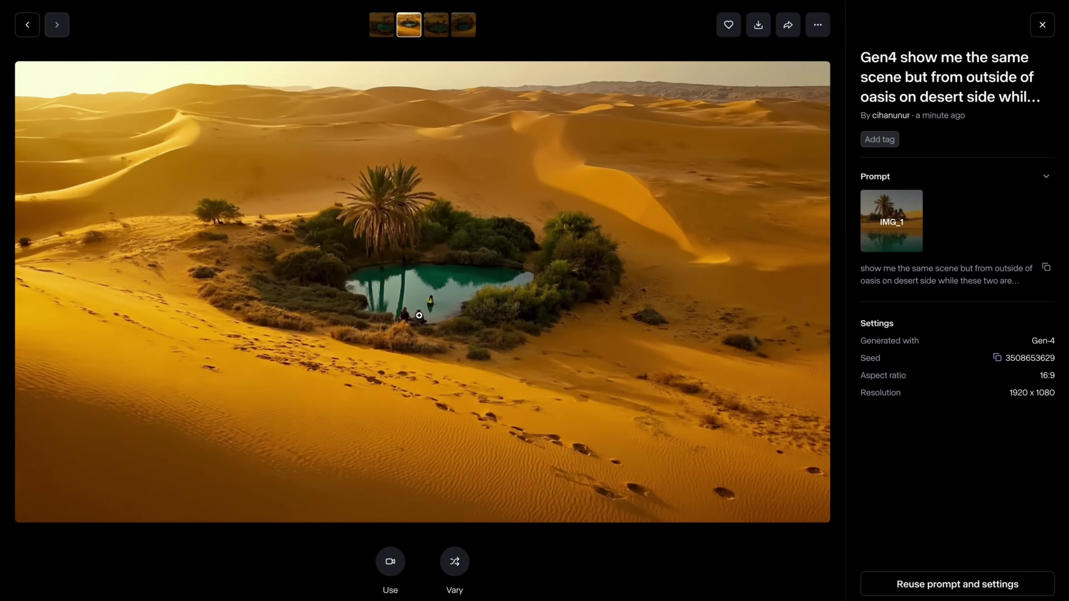
{"action": "left_click", "coordinate": [1042, 24]}
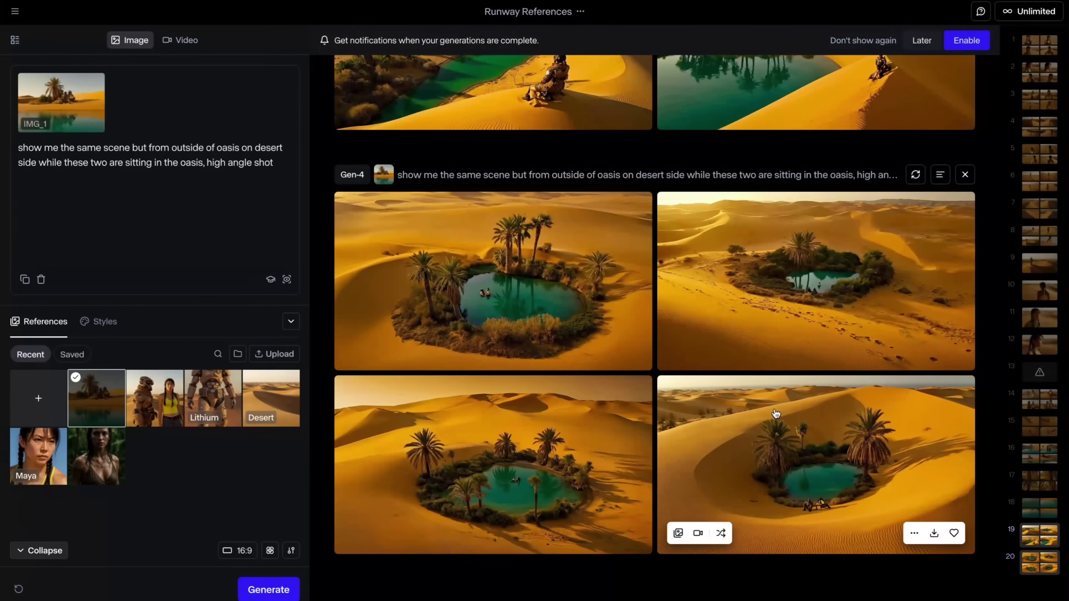
Step: Switch to video generation, use the distant high-angle oasis image as input, and begin the prompt with "aerial drone shot: drone"
{"action": "left_click", "coordinate": [181, 41]}
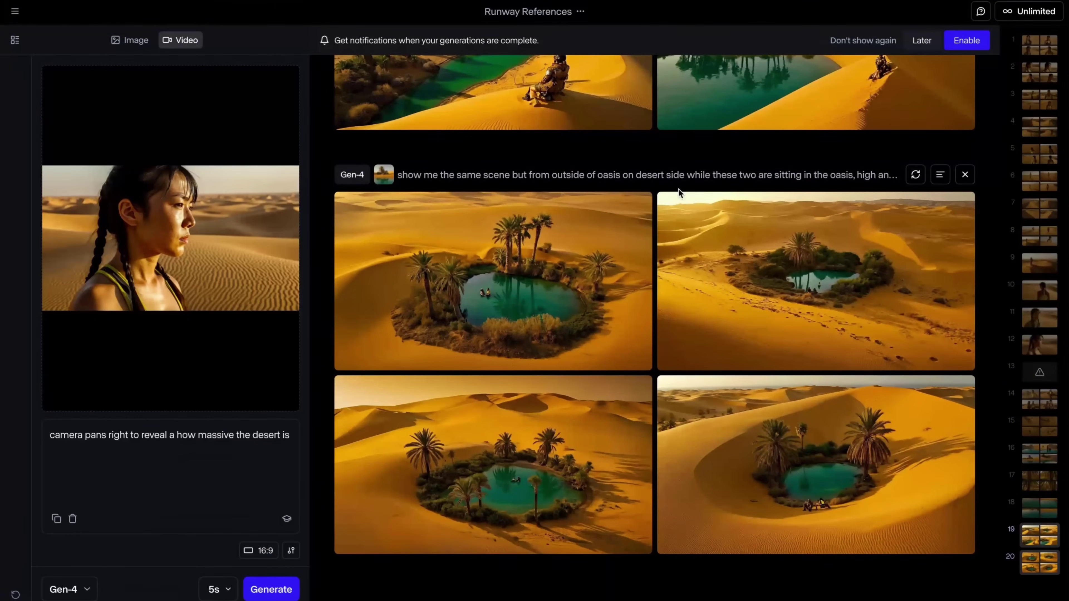
{"action": "left_click_drag", "start_coordinate": [818, 291], "coordinate": [143, 232]}
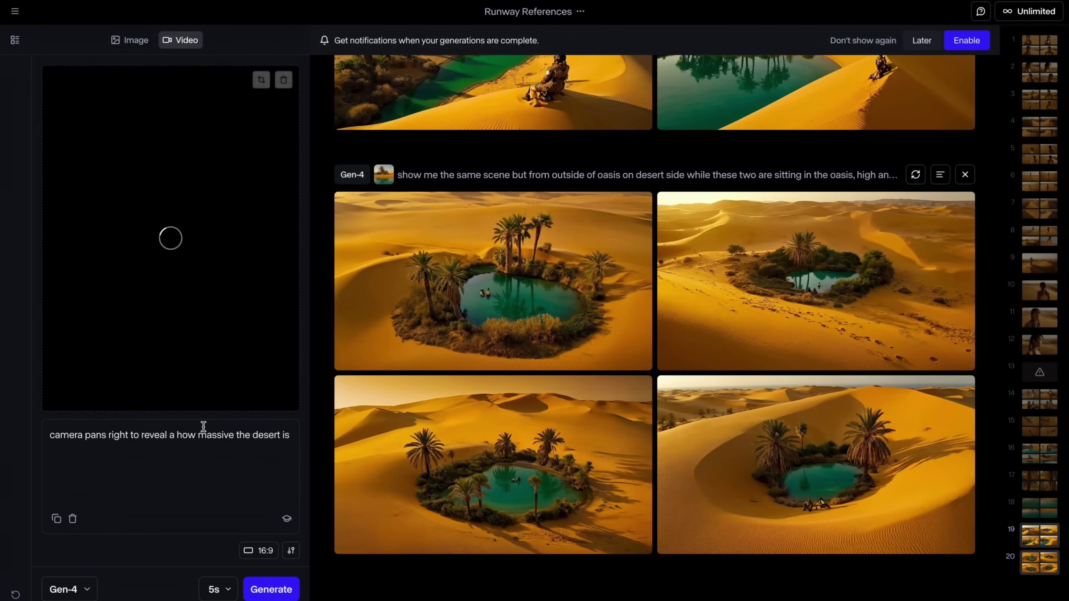
{"action": "triple_click", "coordinate": [164, 437]}
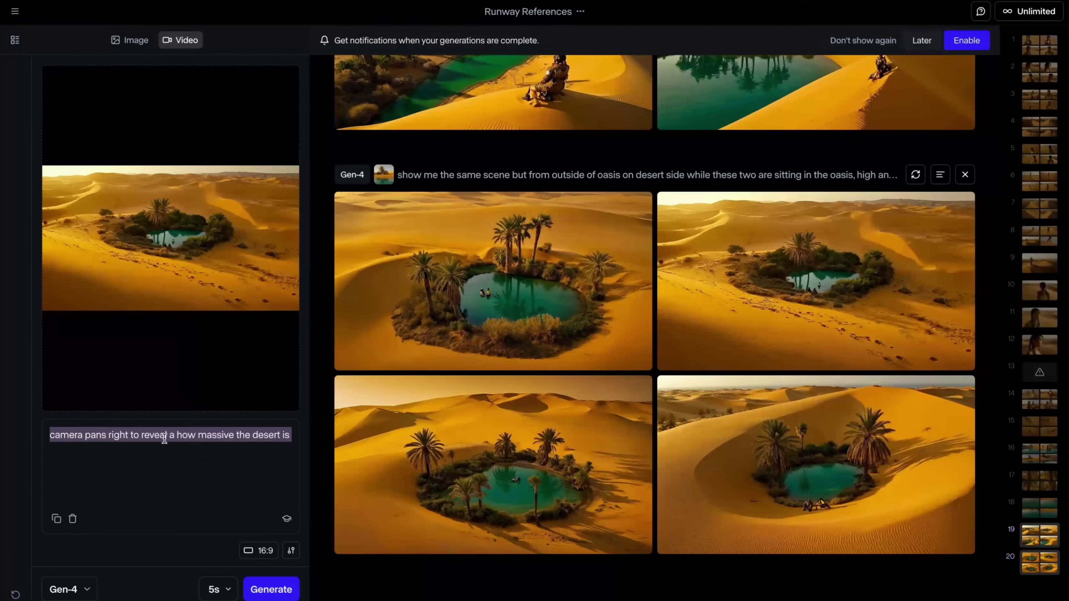
{"action": "type", "text": "aerial drone shot: drone"}
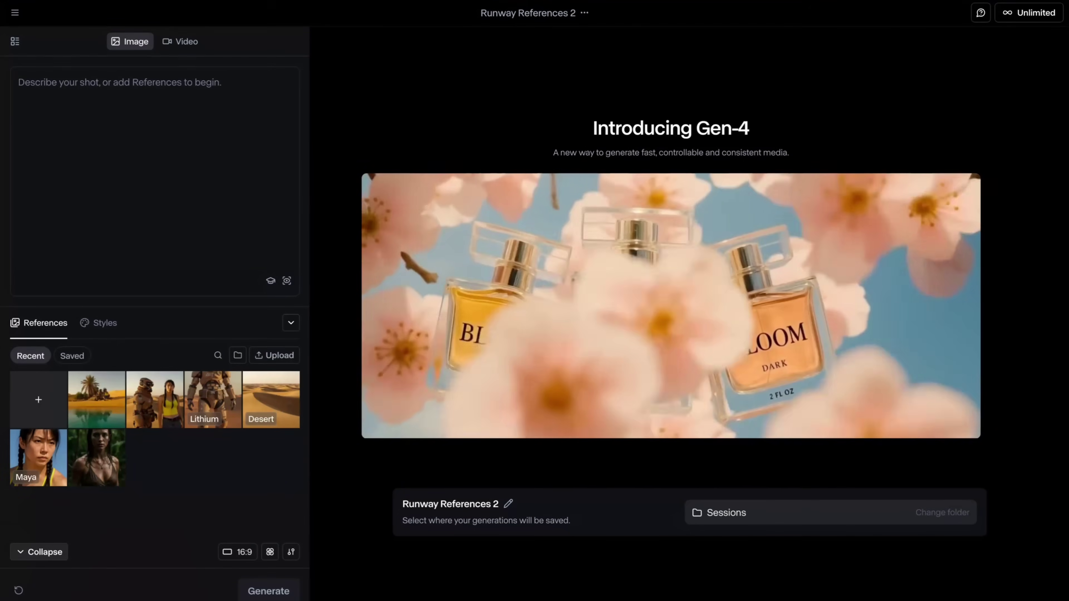
Step: Add the blonde woman portrait and the silenced pistol as references in the new session, and view the pistol at full size
{"action": "left_click_drag", "start_coordinate": [2, 177], "coordinate": [177, 184]}
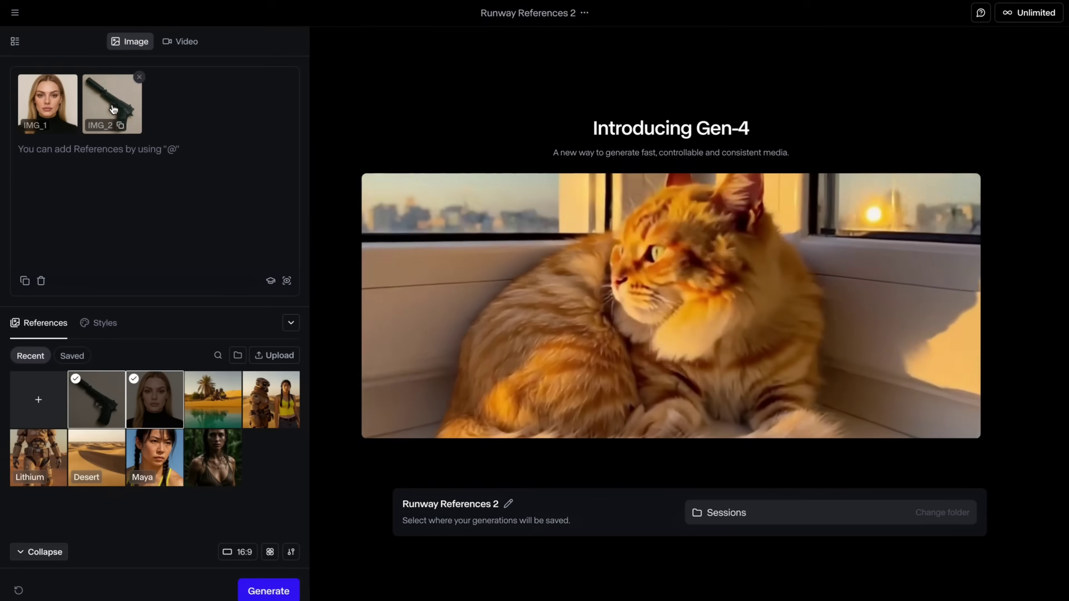
{"action": "left_click", "coordinate": [113, 109]}
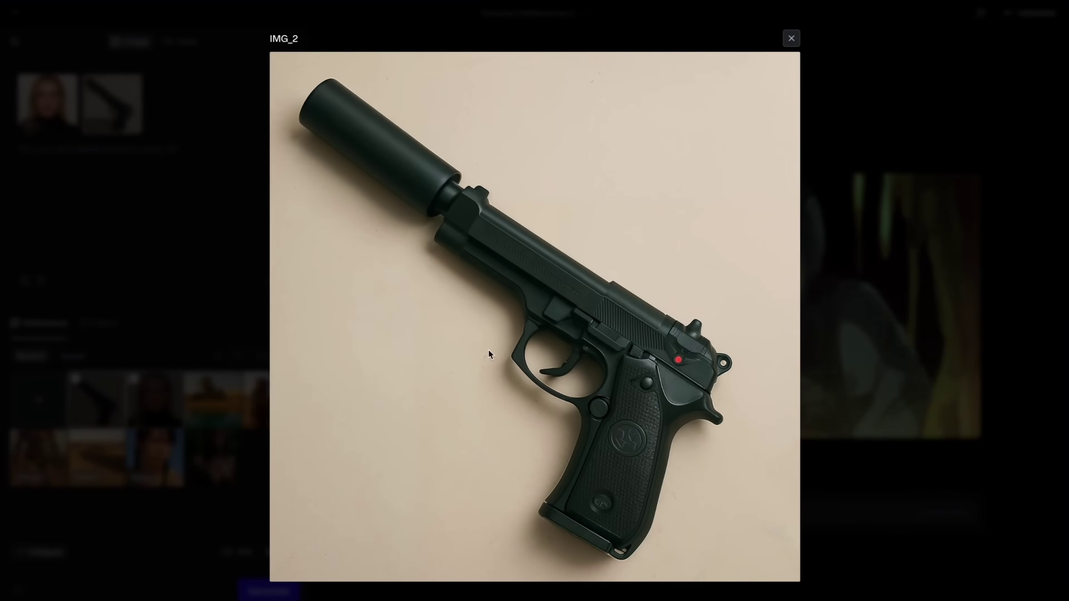
{"action": "left_click", "coordinate": [791, 37]}
Step: Name the blonde woman reference "Olga" and the silenced pistol reference "Gun"
{"action": "type", "text": "Olga"}
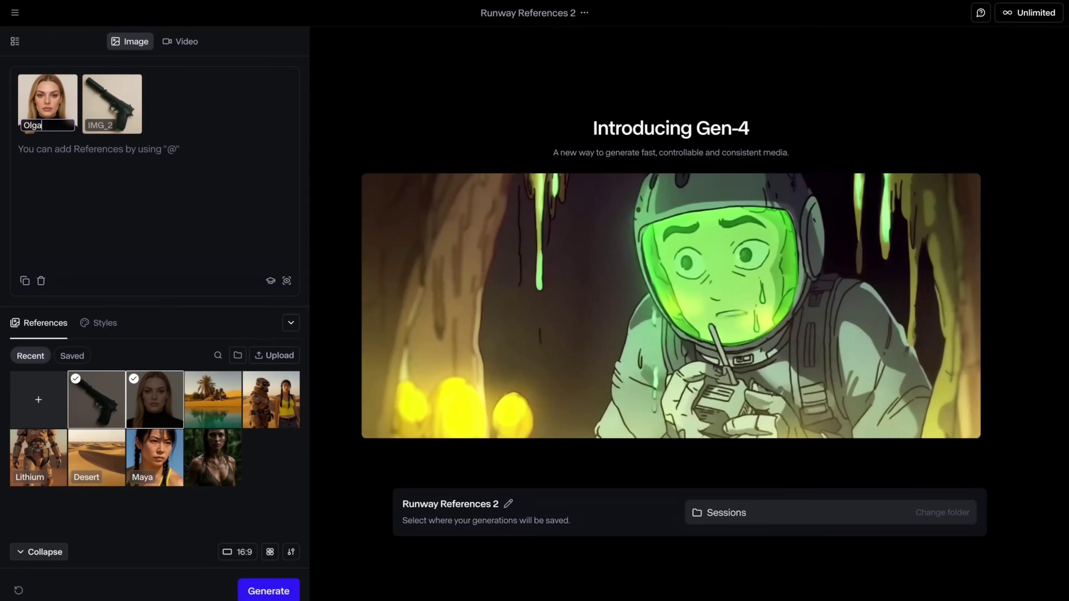
{"action": "key", "text": "Return"}
{"action": "left_click", "coordinate": [101, 125]}
{"action": "type", "text": "G"}
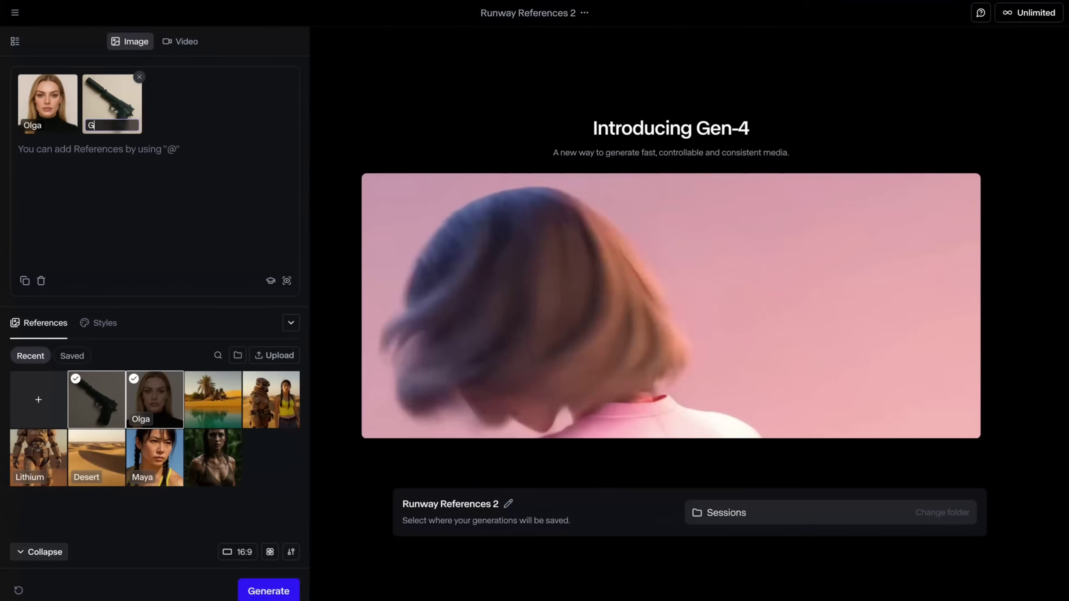
{"action": "type", "text": "un"}
Step: Generate "Cinematic photo of Olga holding the Gun and wearing a suit, she is walking on a corridor, muted tones"
{"action": "left_click", "coordinate": [215, 231]}
{"action": "type", "text": "Cinematic photo of Olga holding the Gun and wearing a suit, she is walking on a corridor, muted tones"}
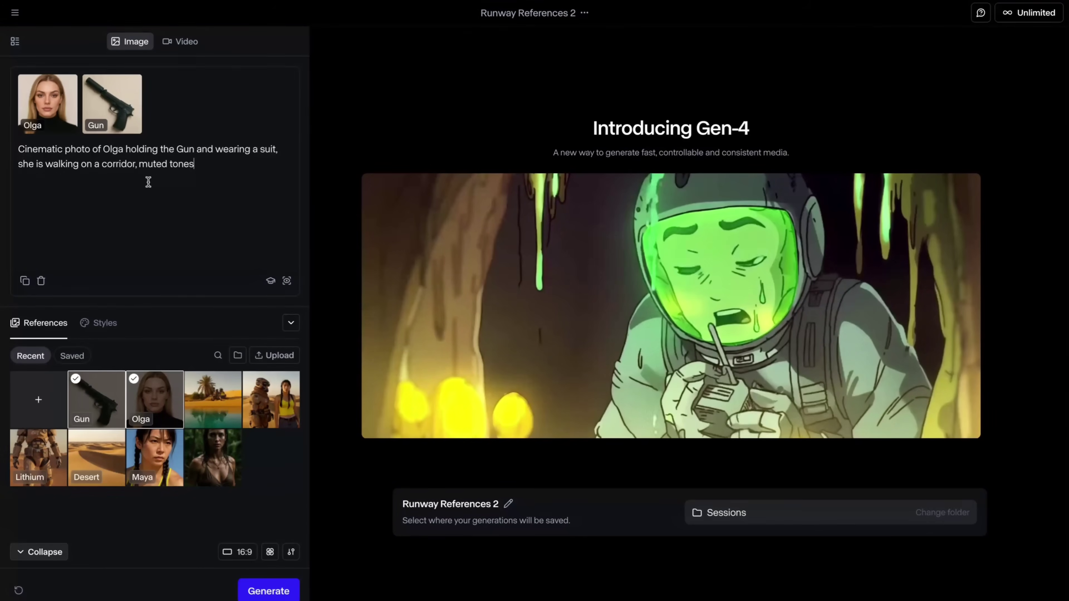
{"action": "key", "text": "ctrl+Return"}
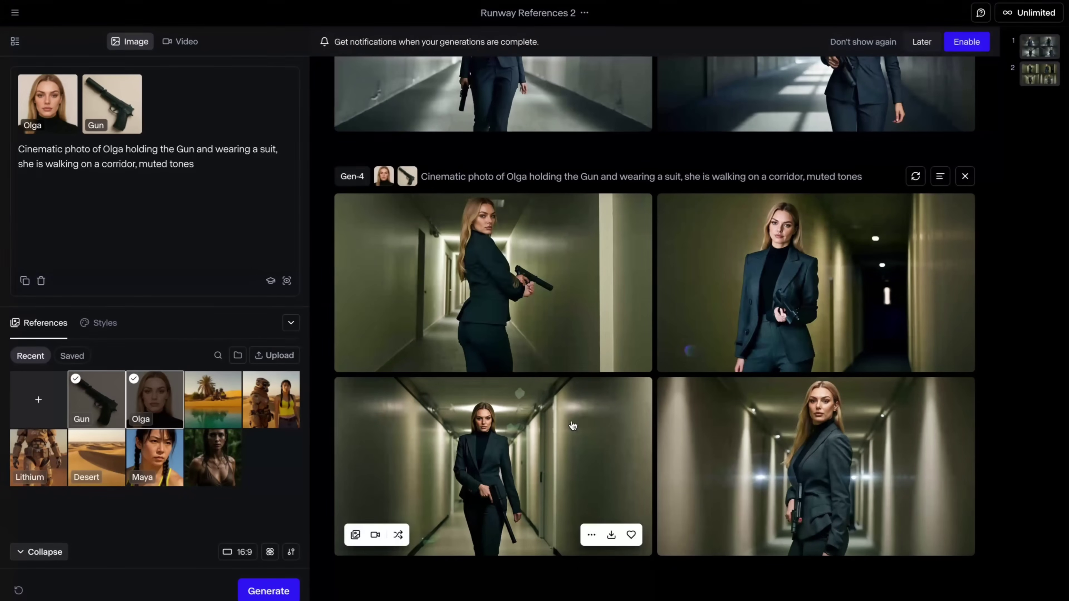
Step: View the corridor image of the woman holding the pistol at full size, and play the "Handheld shot: camera follows the woman" video
{"action": "left_click", "coordinate": [538, 293]}
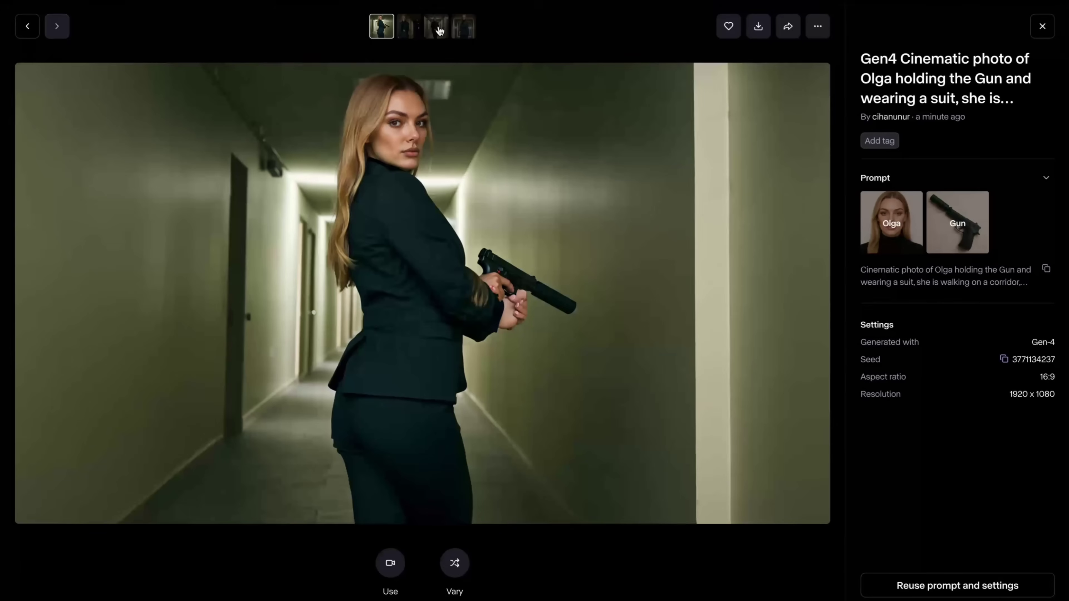
{"action": "left_click", "coordinate": [1043, 27]}
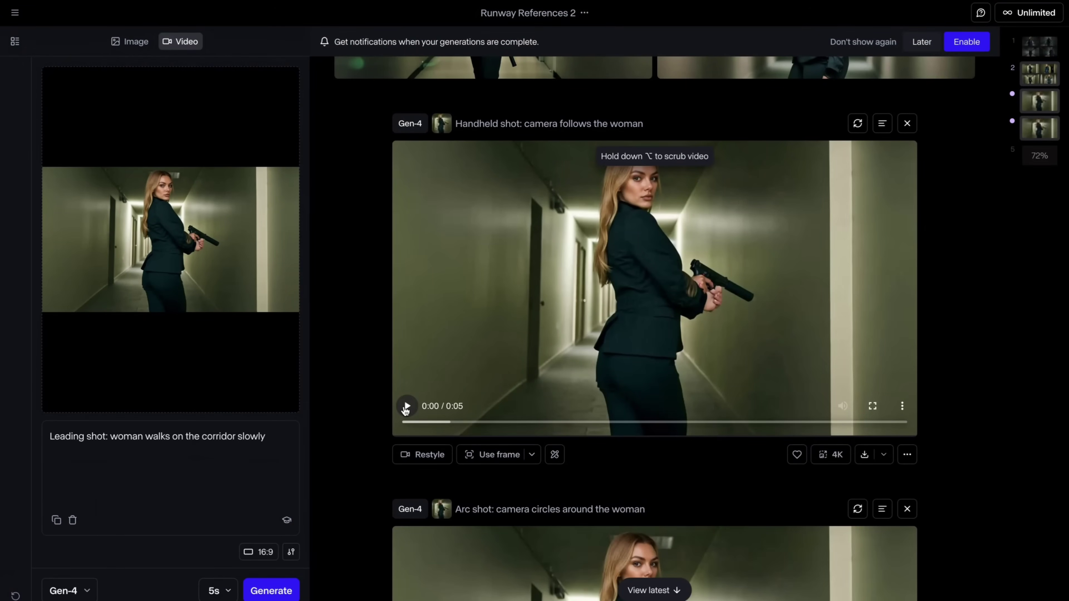
{"action": "left_click", "coordinate": [407, 406]}
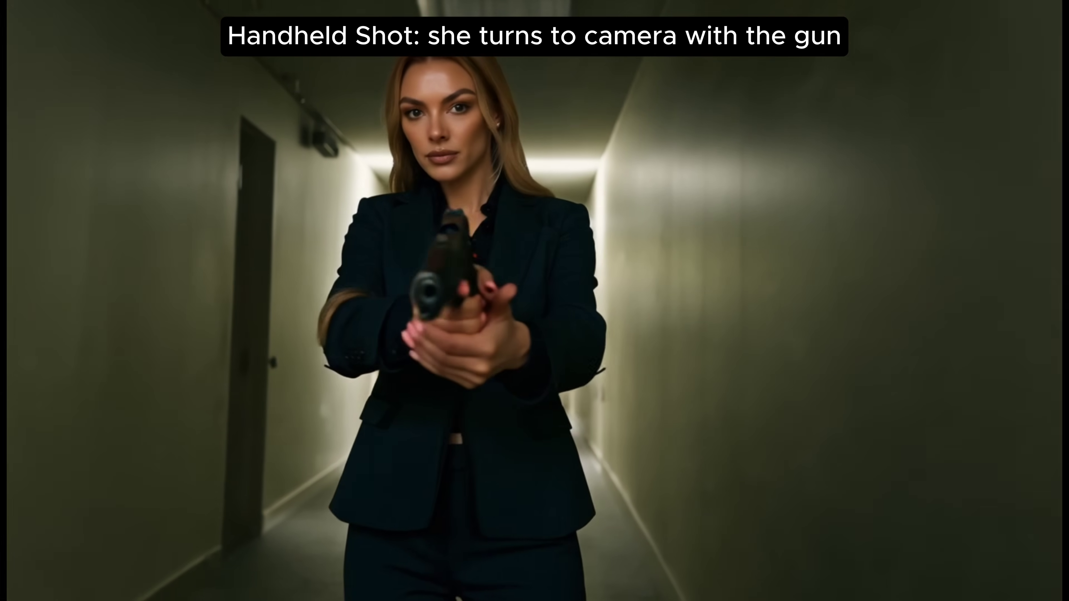
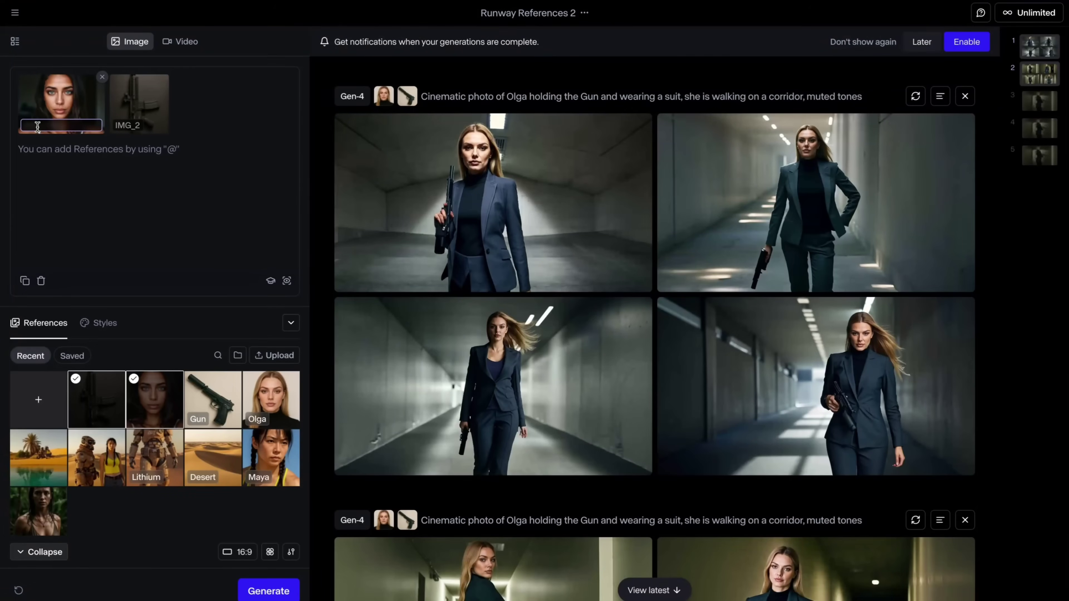
Step: Name the new references "Manuela" and "Rifle", and add the generated image of the blonde woman with her hand on her hip as outfit reference
{"action": "left_click", "coordinate": [126, 125]}
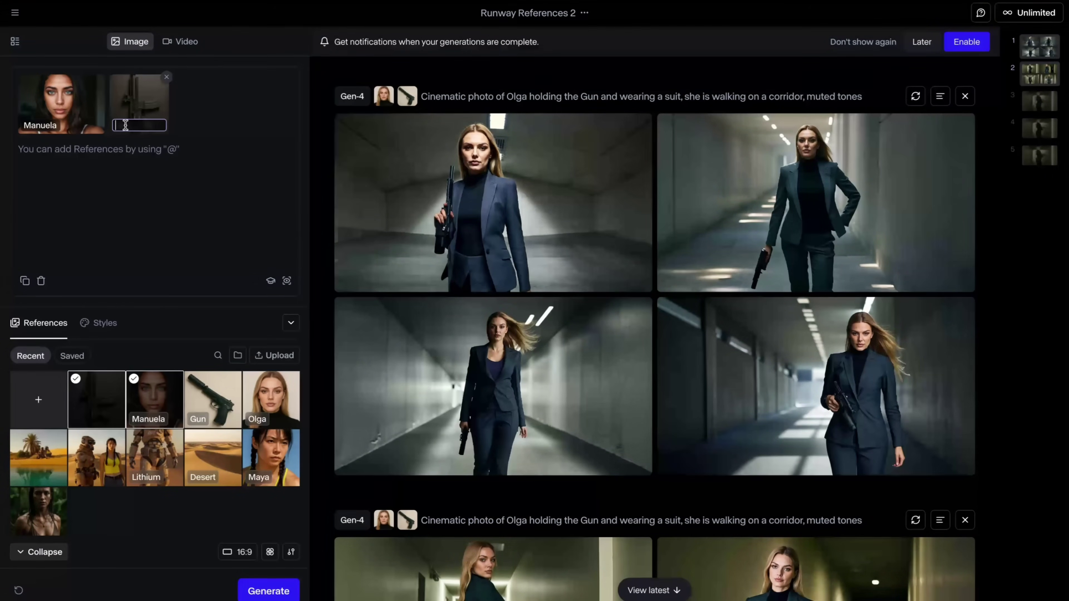
{"action": "key", "text": "Return"}
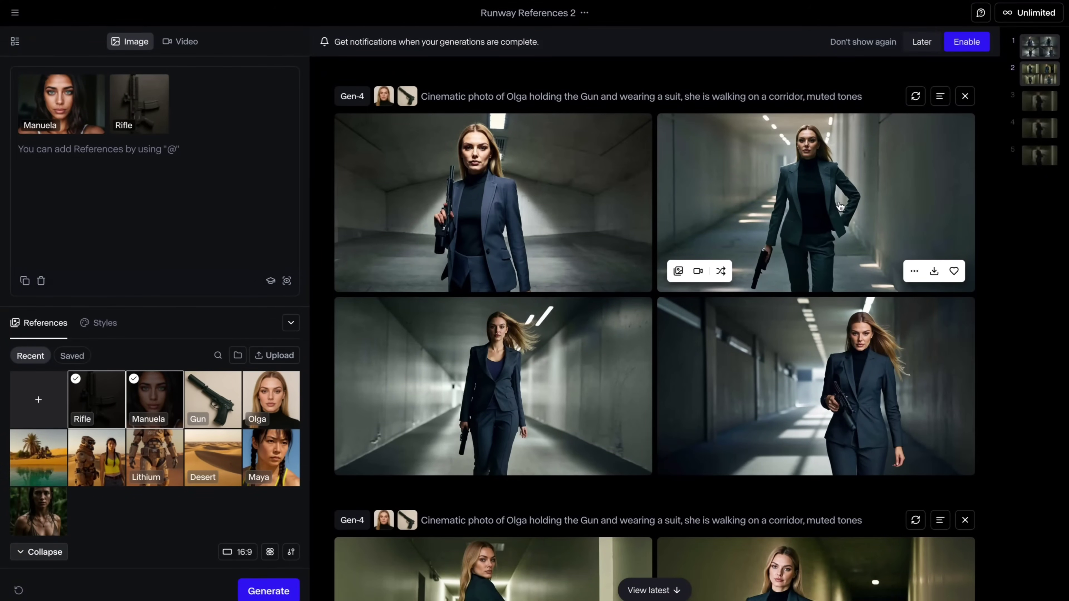
{"action": "left_click_drag", "start_coordinate": [848, 206], "coordinate": [208, 160]}
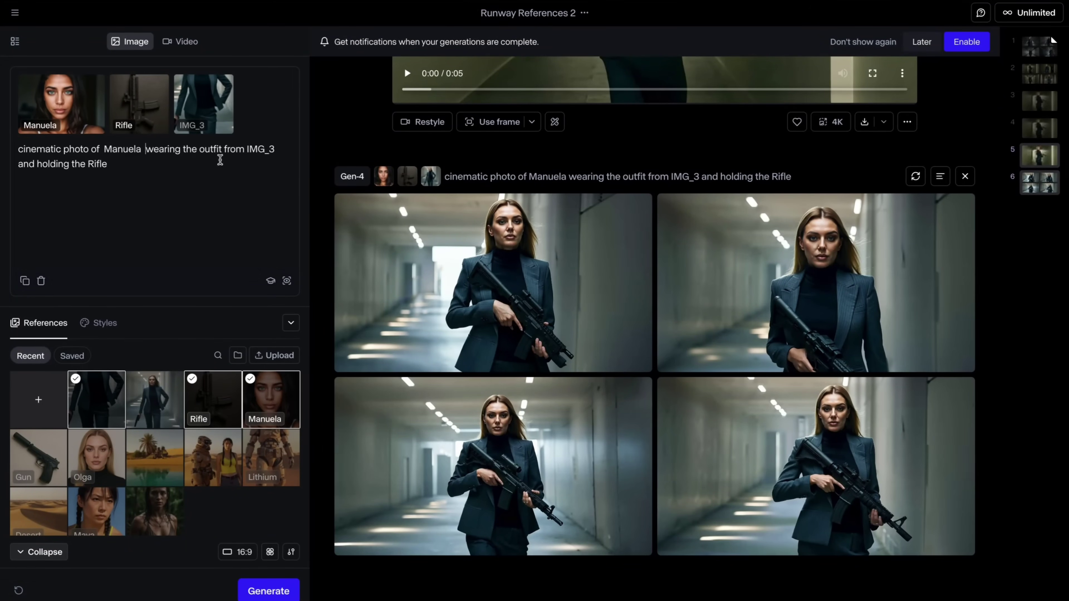
Step: Regenerate "cinematic photo of Manuela wearing the outfit from IMG_3 and holding the Rifle" and view the first new image at full size
{"action": "mouse_move", "coordinate": [188, 112]}
{"action": "left_click", "coordinate": [107, 164]}
{"action": "key", "text": "ctrl+Return"}
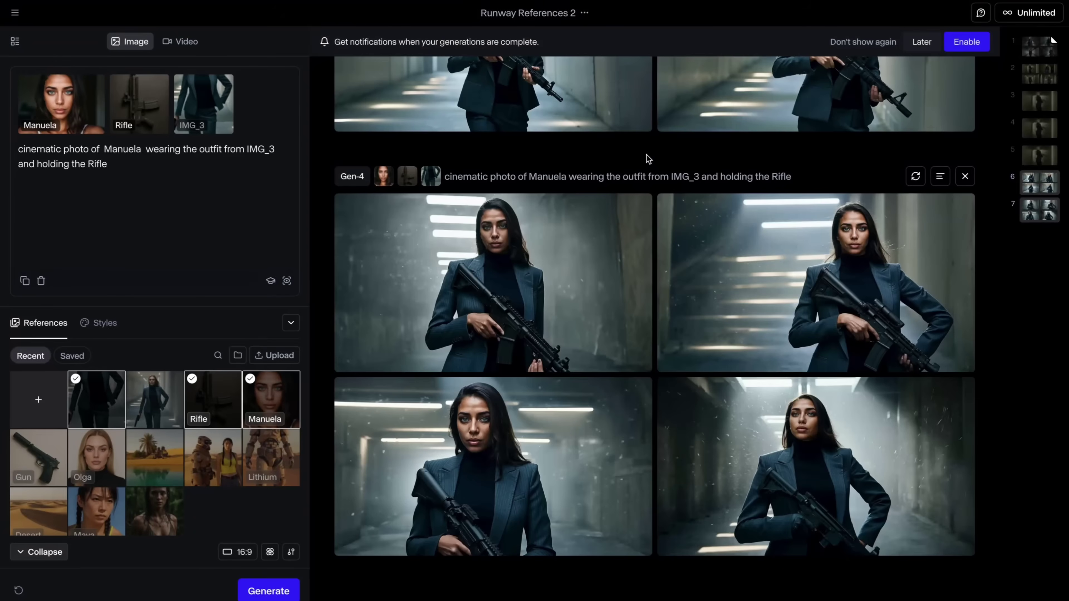
{"action": "left_click", "coordinate": [598, 202]}
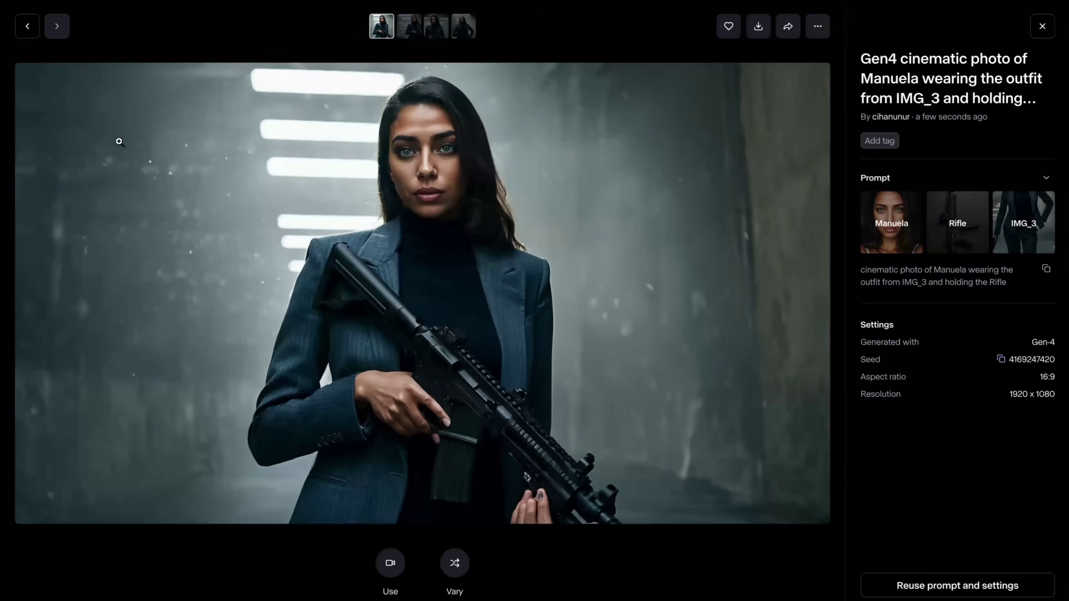
{"action": "left_click", "coordinate": [1044, 27]}
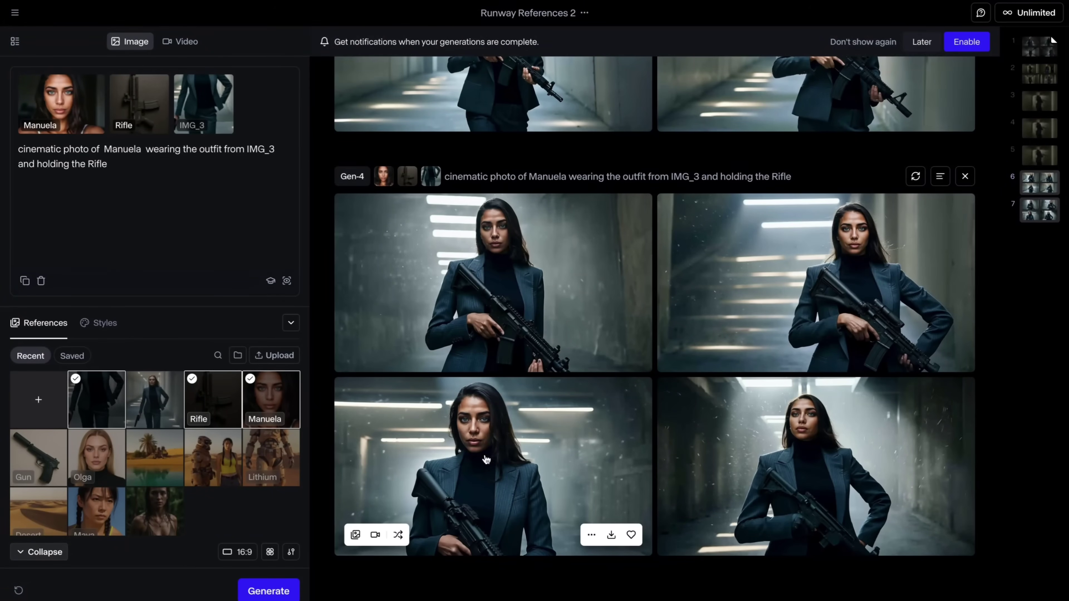
Step: Remove all three references and add the third generated image of the dark-haired woman with the rifle as reference
{"action": "left_click", "coordinate": [102, 78]}
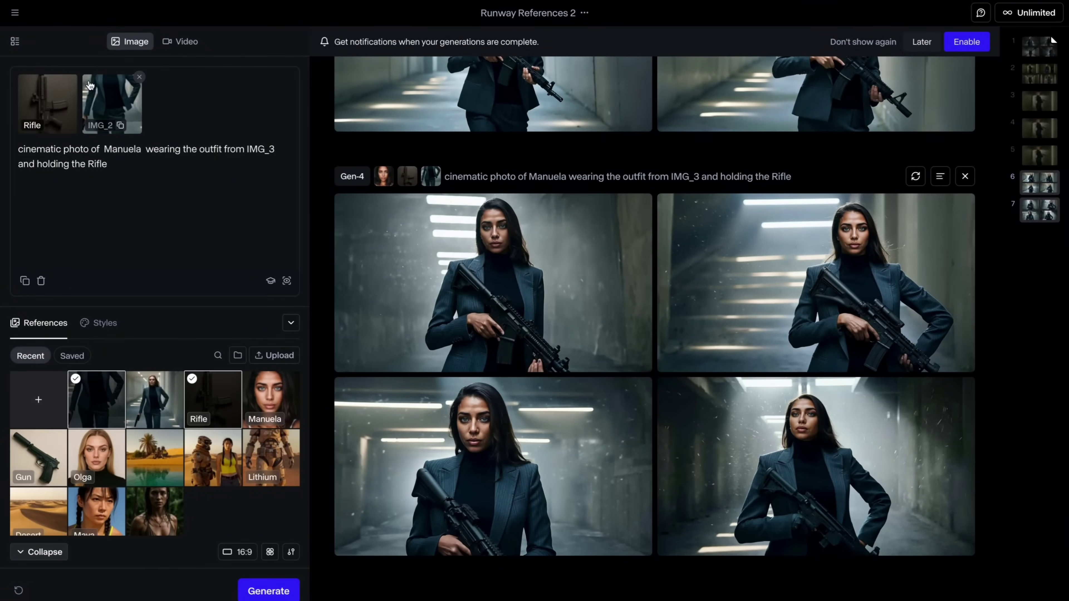
{"action": "left_click", "coordinate": [75, 78]}
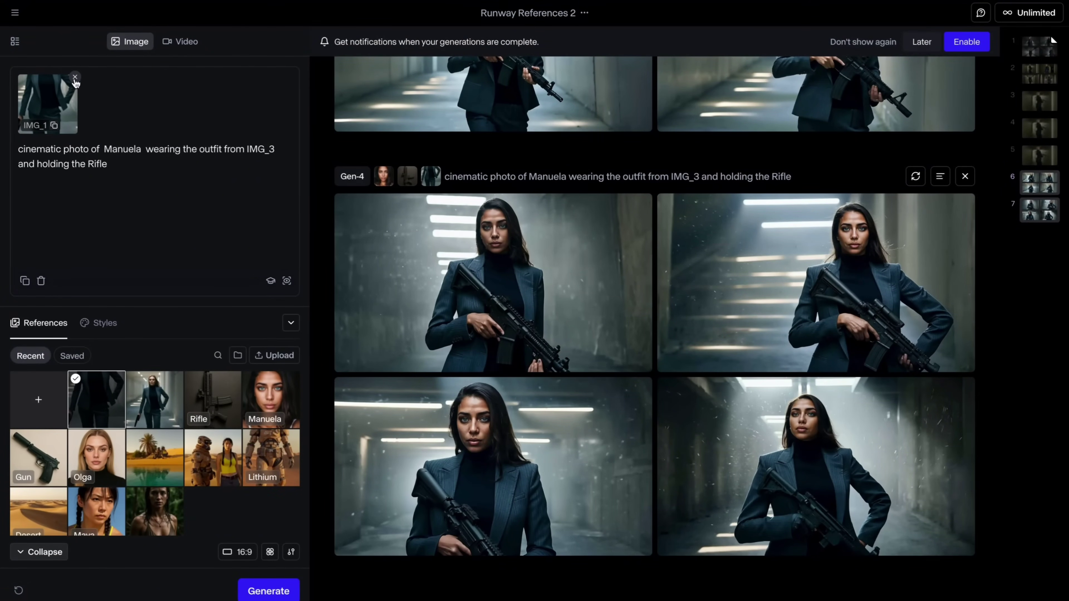
{"action": "left_click", "coordinate": [76, 81]}
{"action": "left_click_drag", "start_coordinate": [505, 489], "coordinate": [168, 176]}
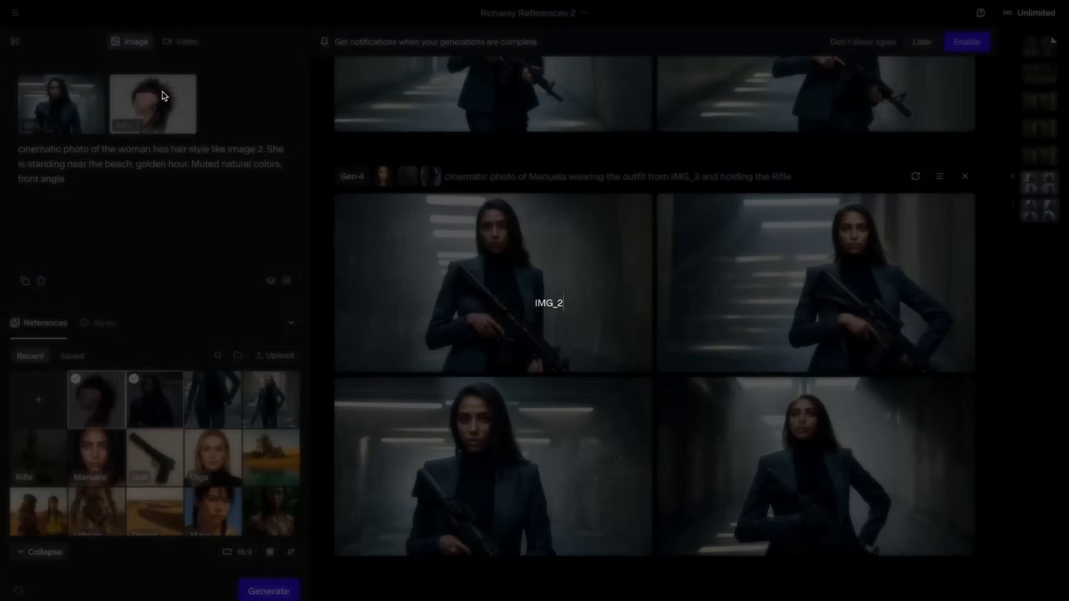
Step: Generate a front-angle golden-hour beach photo of the woman with image 2's hairstyle in muted natural colors, and view the first result at full size
{"action": "left_click", "coordinate": [162, 98]}
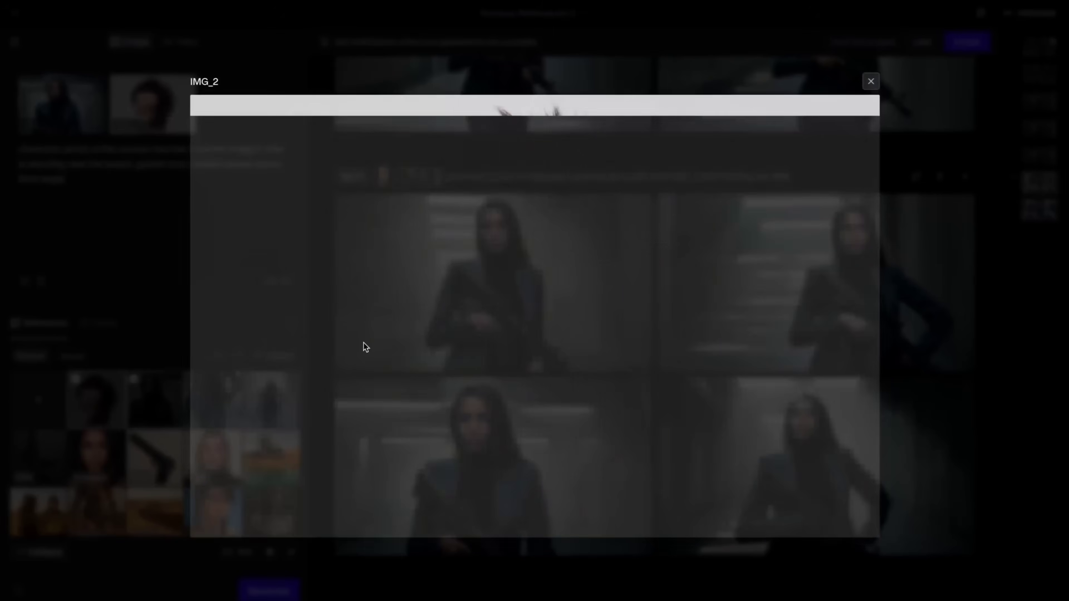
{"action": "left_click", "coordinate": [945, 102]}
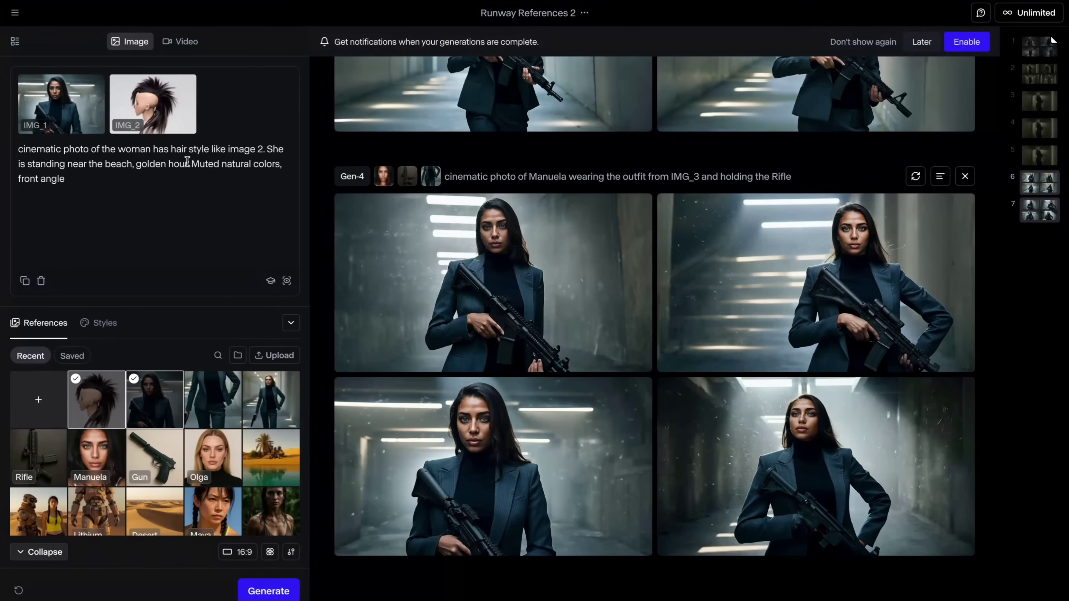
{"action": "mouse_move", "coordinate": [149, 128]}
{"action": "left_click", "coordinate": [269, 592]}
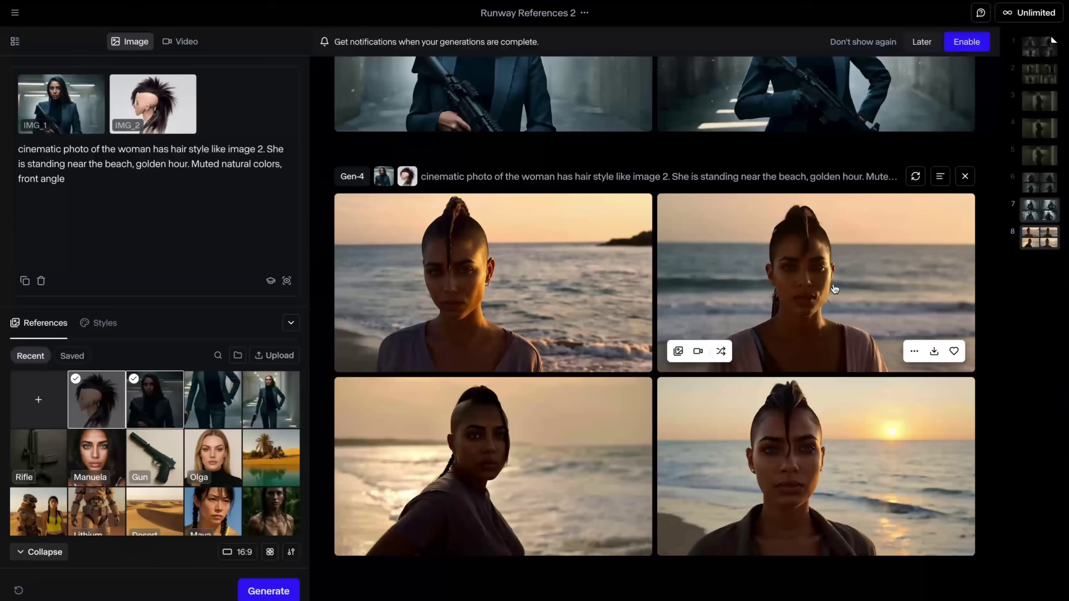
{"action": "left_click", "coordinate": [459, 289]}
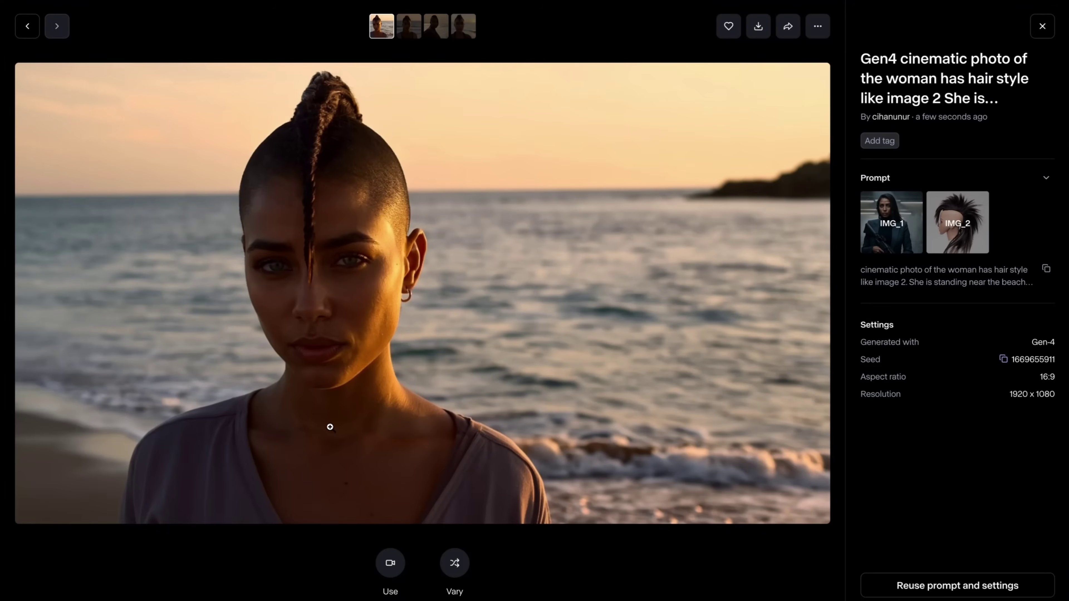
{"action": "left_click", "coordinate": [1042, 28]}
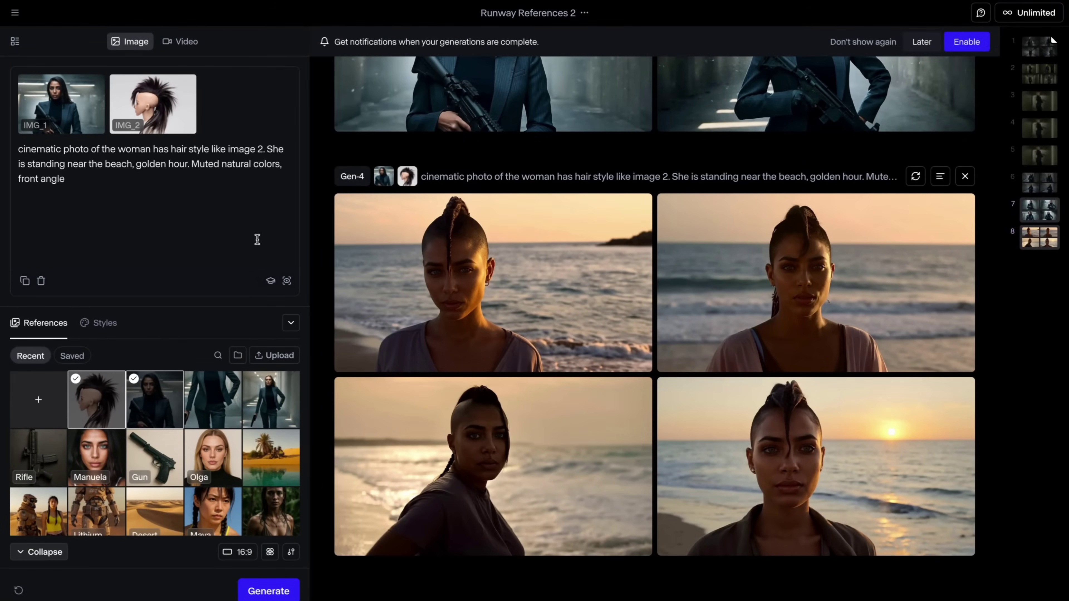
Step: Replace the hairstyle reference with the Coca-Cola can and generate a cinematic photo of the woman holding it in one hand and the rifle in the other
{"action": "mouse_move", "coordinate": [637, 390]}
{"action": "mouse_move", "coordinate": [194, 81]}
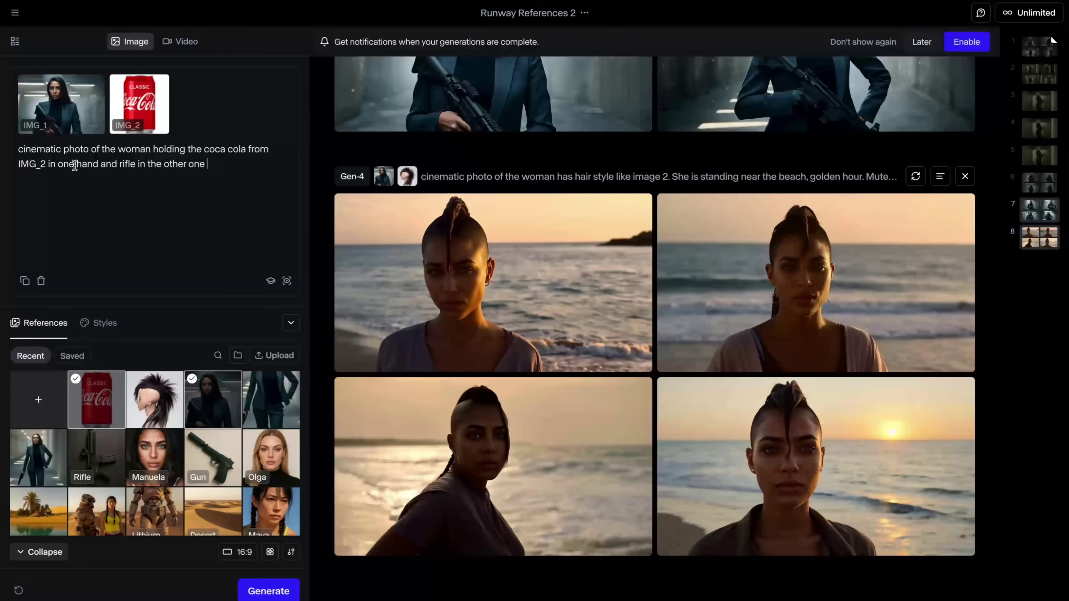
{"action": "left_click", "coordinate": [270, 591]}
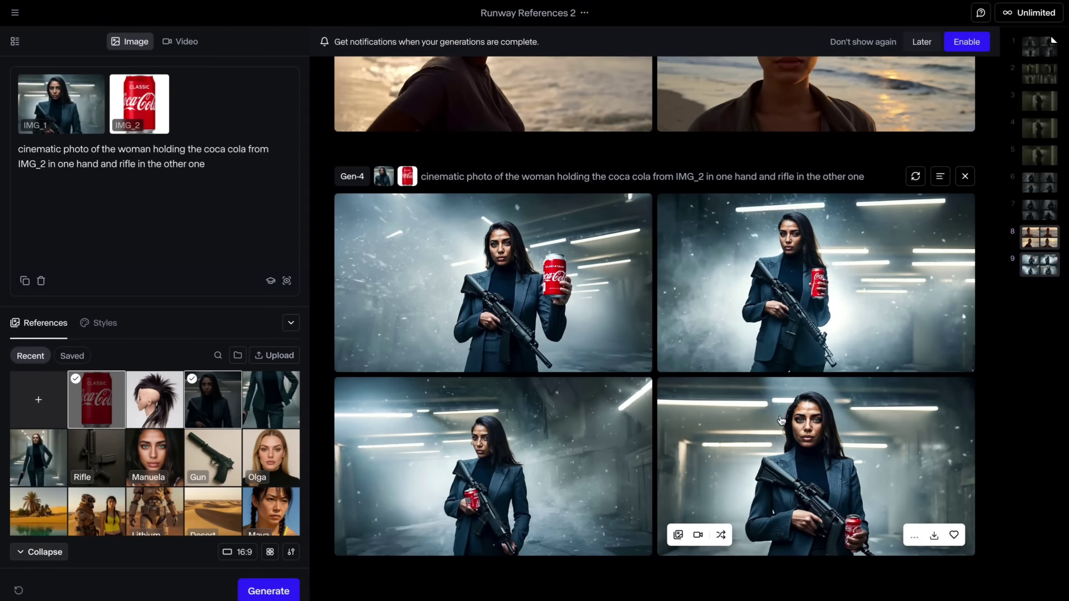
Step: Compare the generated images of the woman with the Coca-Cola can and rifle at full size
{"action": "left_click", "coordinate": [773, 457]}
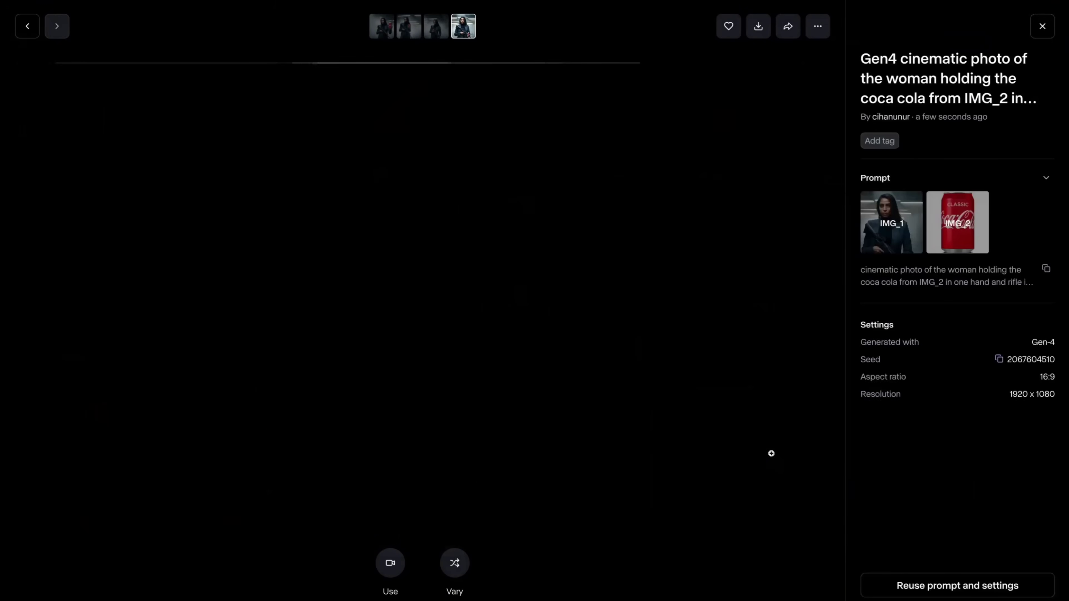
{"action": "key", "text": "Left"}
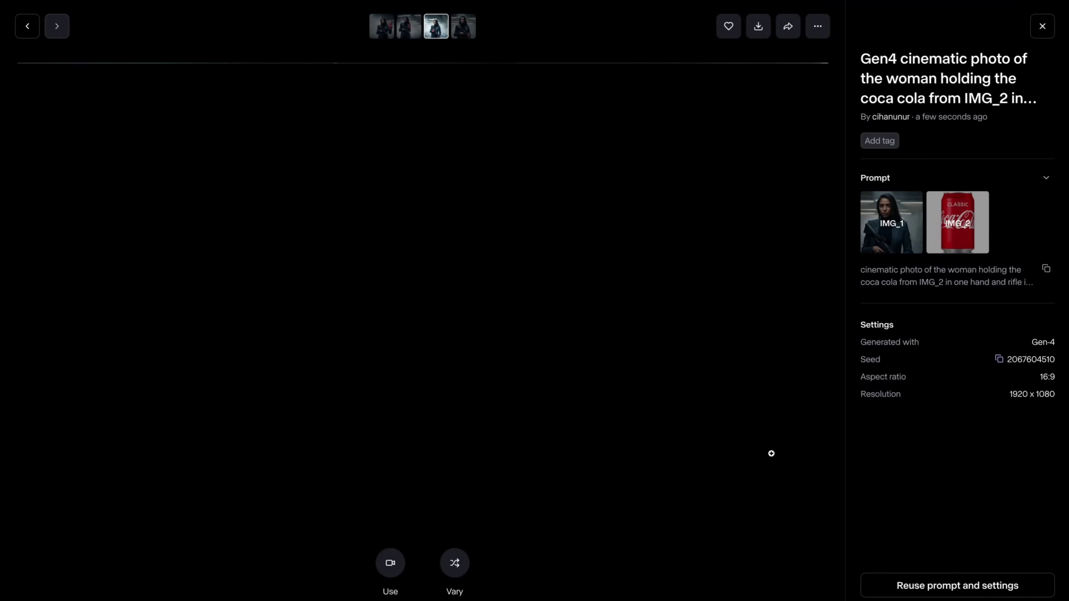
{"action": "key", "text": "Left"}
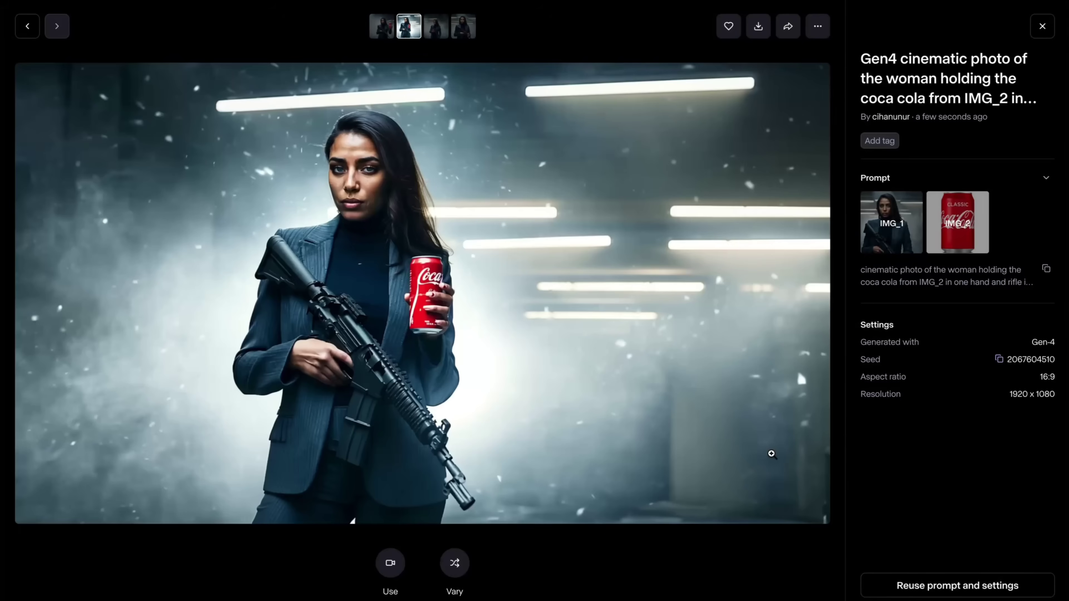
{"action": "key", "text": "Left"}
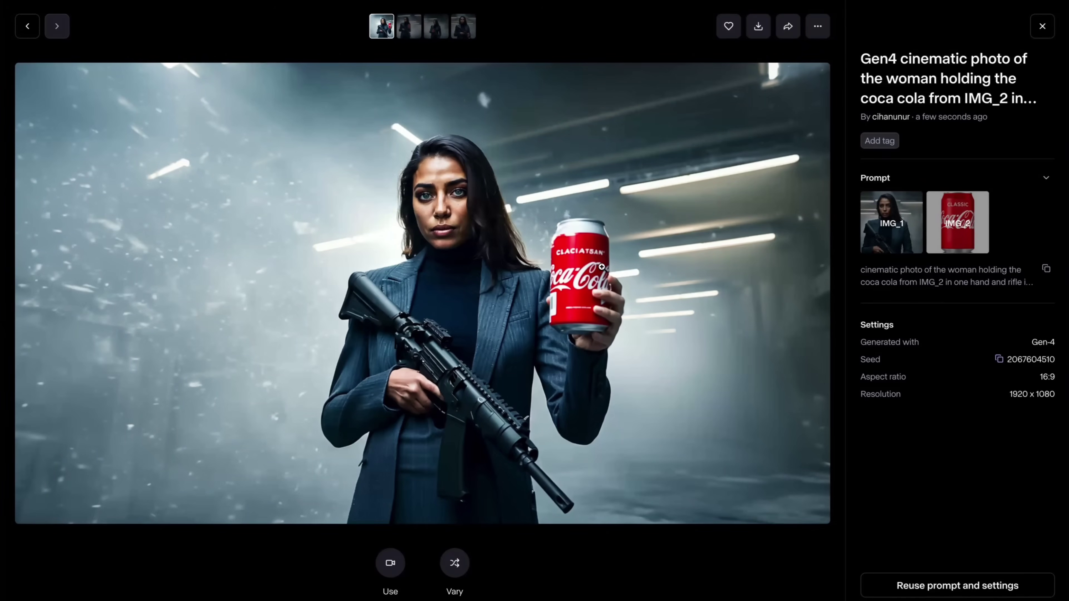
{"action": "key", "text": "Right"}
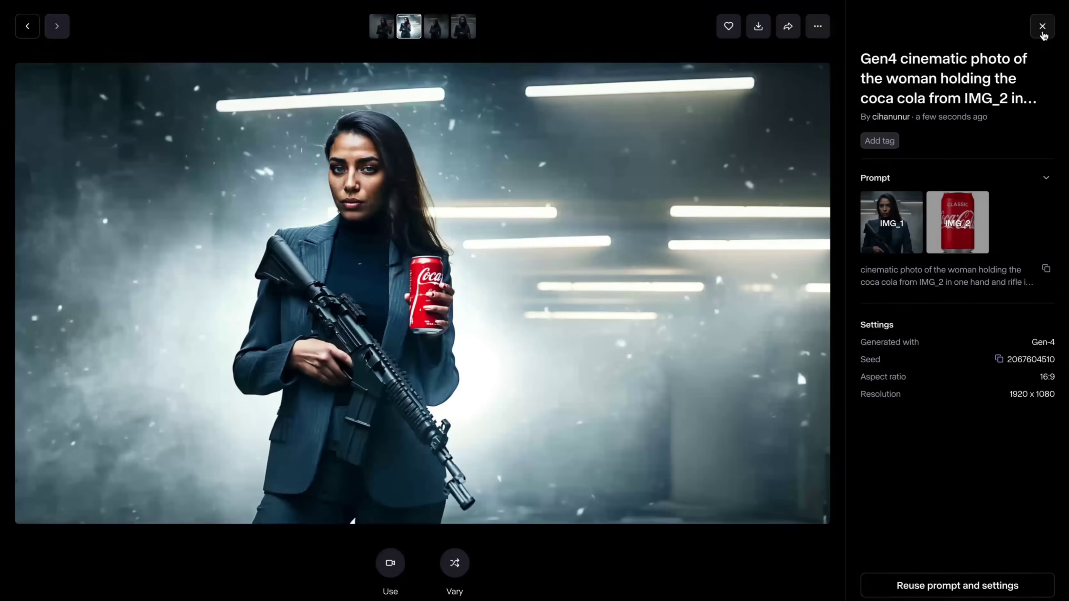
{"action": "left_click", "coordinate": [1043, 34]}
{"action": "left_click", "coordinate": [682, 236]}
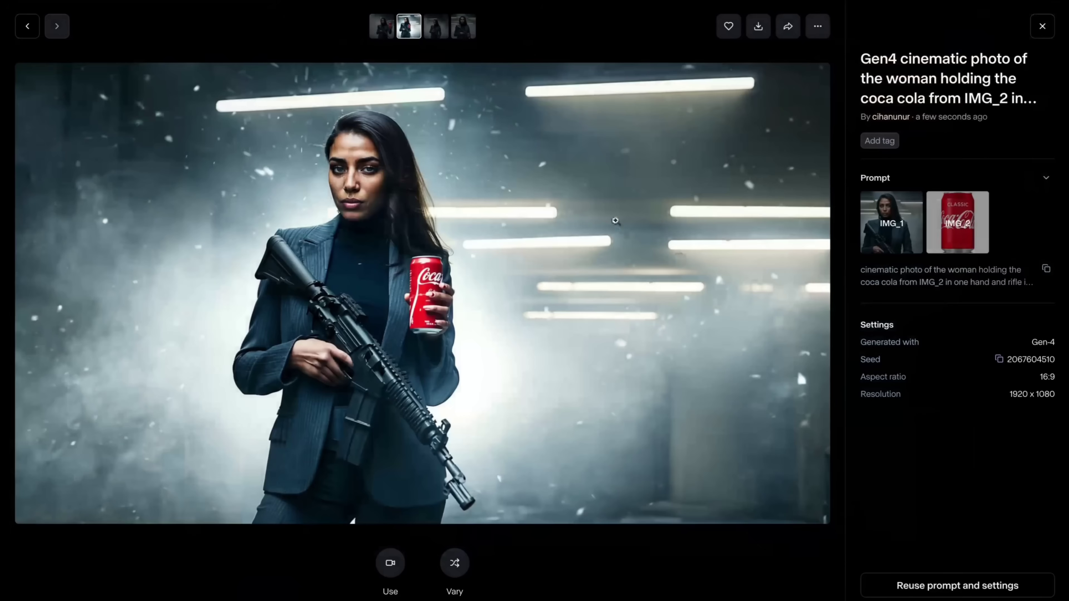
{"action": "left_click", "coordinate": [1043, 27]}
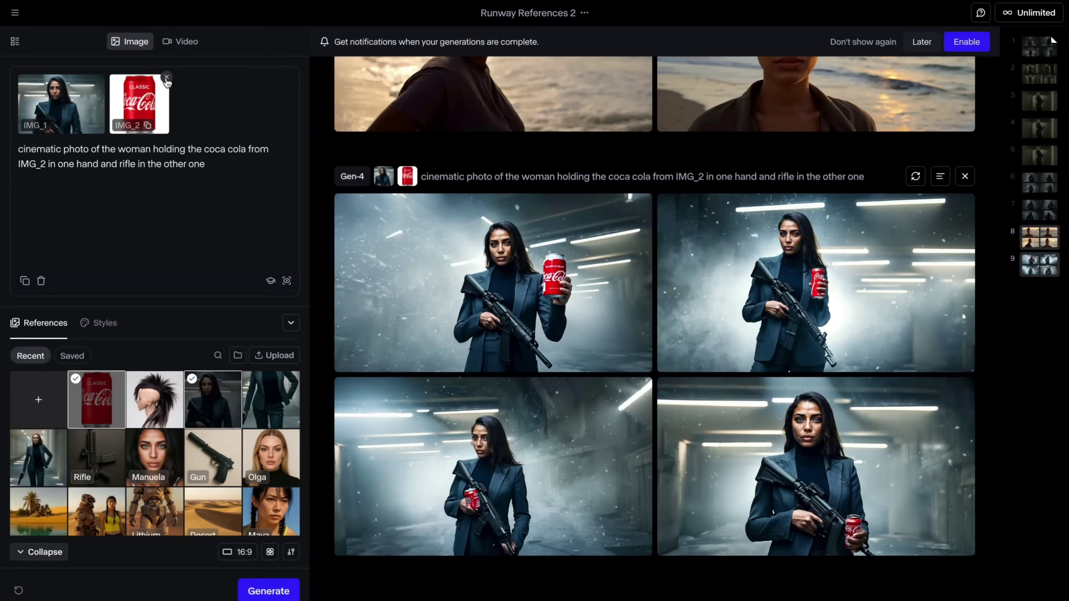
Step: Remove both references and add the second generated image of the woman holding the Coca-Cola can and rifle as reference
{"action": "left_click", "coordinate": [167, 81]}
{"action": "left_click", "coordinate": [103, 76]}
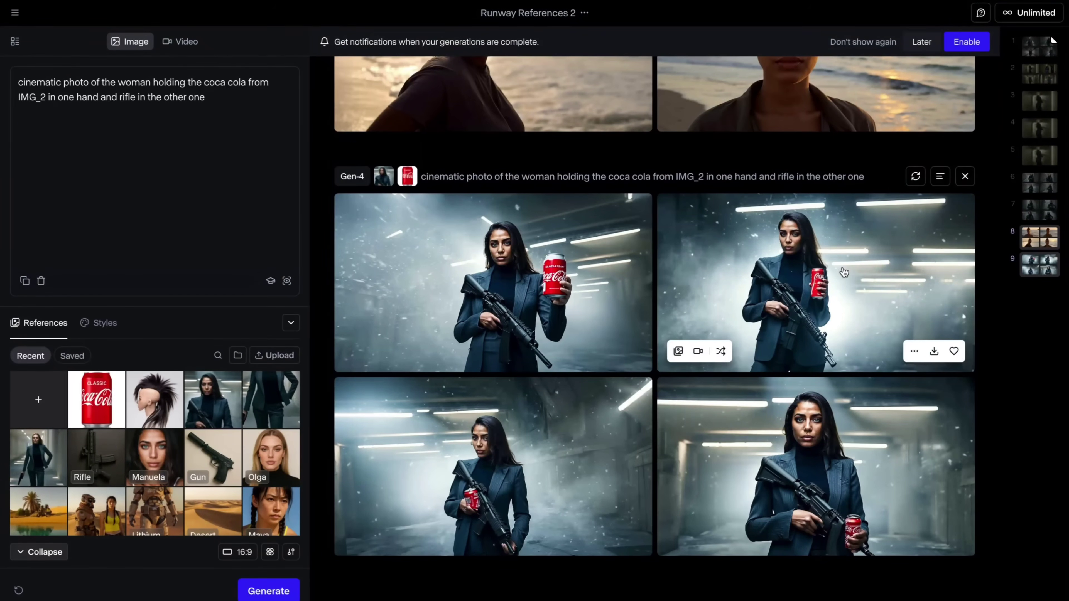
{"action": "left_click_drag", "start_coordinate": [844, 273], "coordinate": [177, 224]}
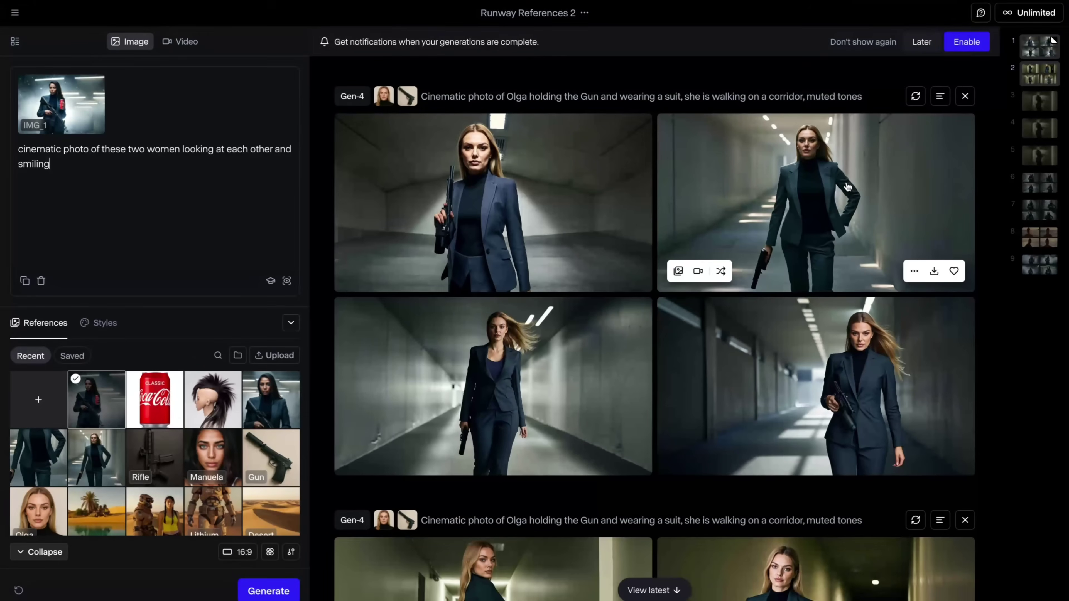
Step: Add the blonde woman image as second reference, generate "cinematic photo of these two women looking at each other and smiling", and view the results
{"action": "left_click_drag", "start_coordinate": [817, 211], "coordinate": [179, 194]}
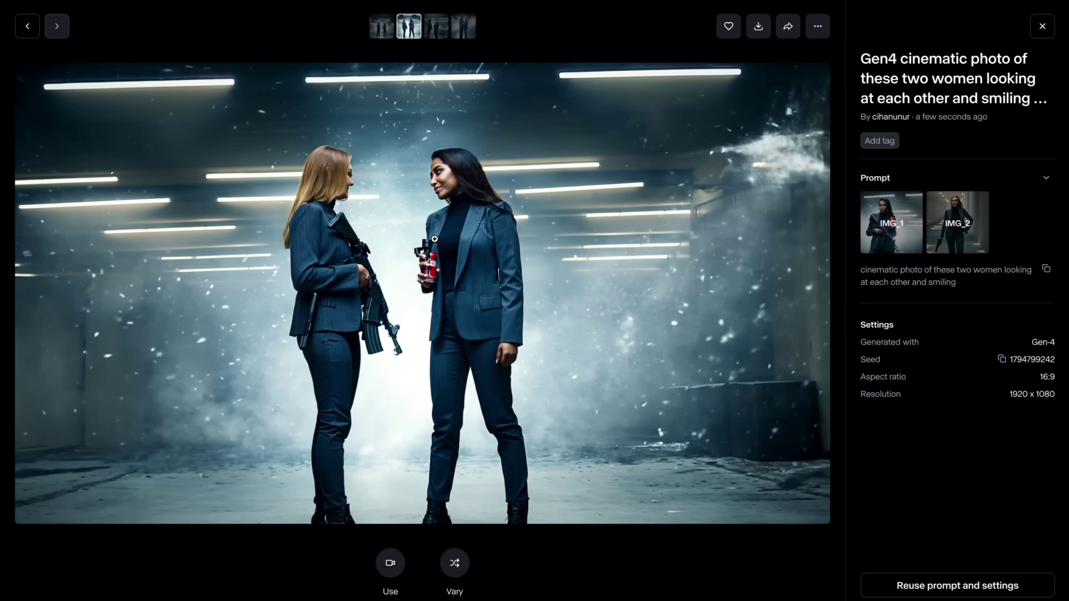
{"action": "left_click", "coordinate": [1042, 26]}
{"action": "left_click", "coordinate": [514, 266]}
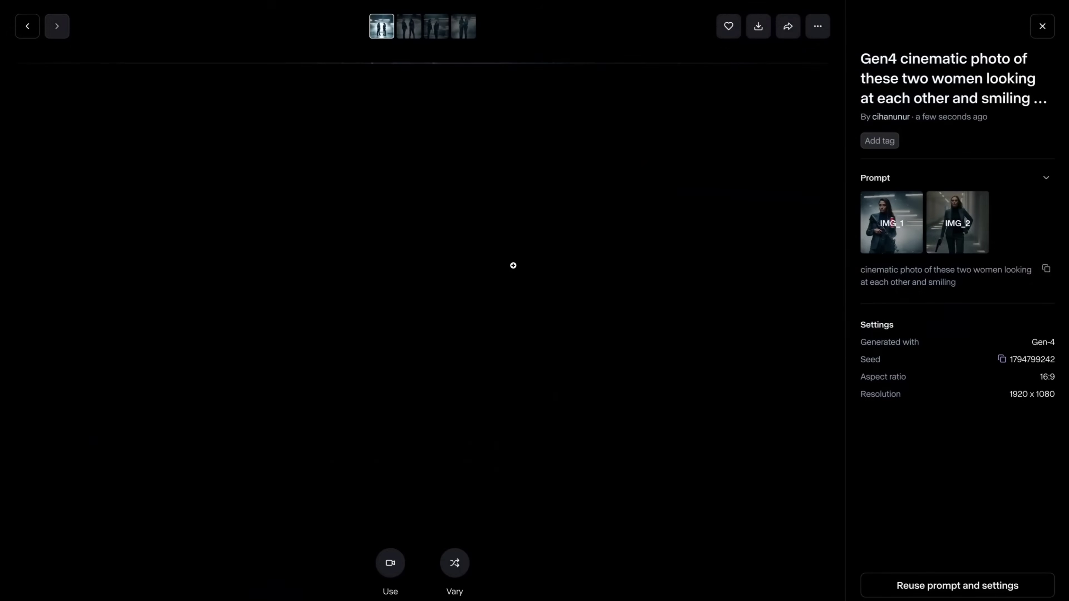
Step: Use the second image of the woman holding the Coca-Cola can and rifle as video input and generate a video with the prompt "Dutch Angle Shot"
{"action": "left_click", "coordinate": [1042, 26]}
{"action": "left_click_drag", "start_coordinate": [769, 139], "coordinate": [144, 222]}
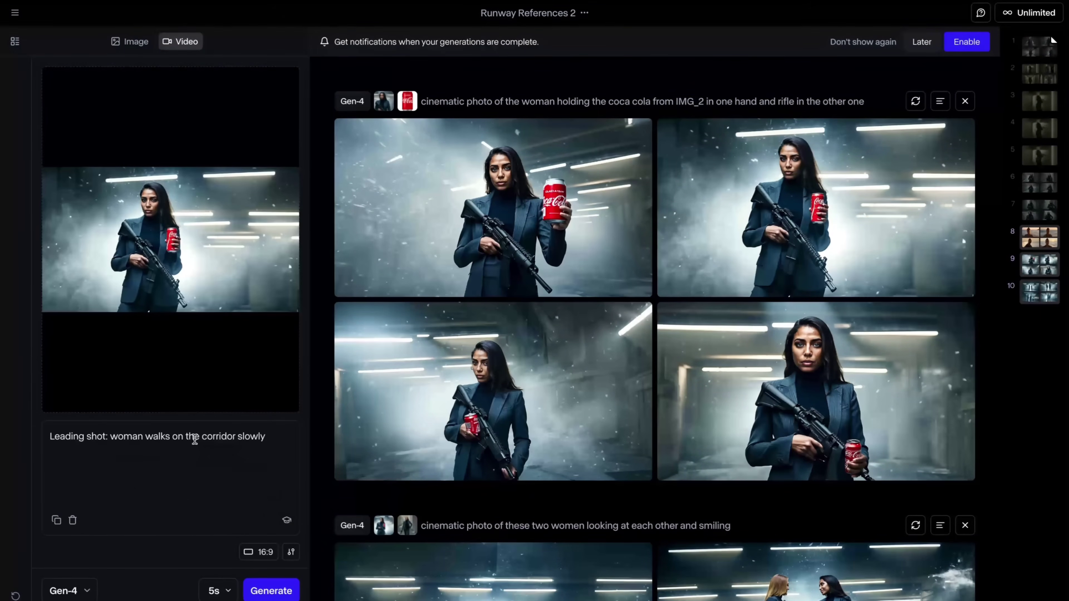
{"action": "triple_click", "coordinate": [111, 437]}
{"action": "key", "text": "BackSpace"}
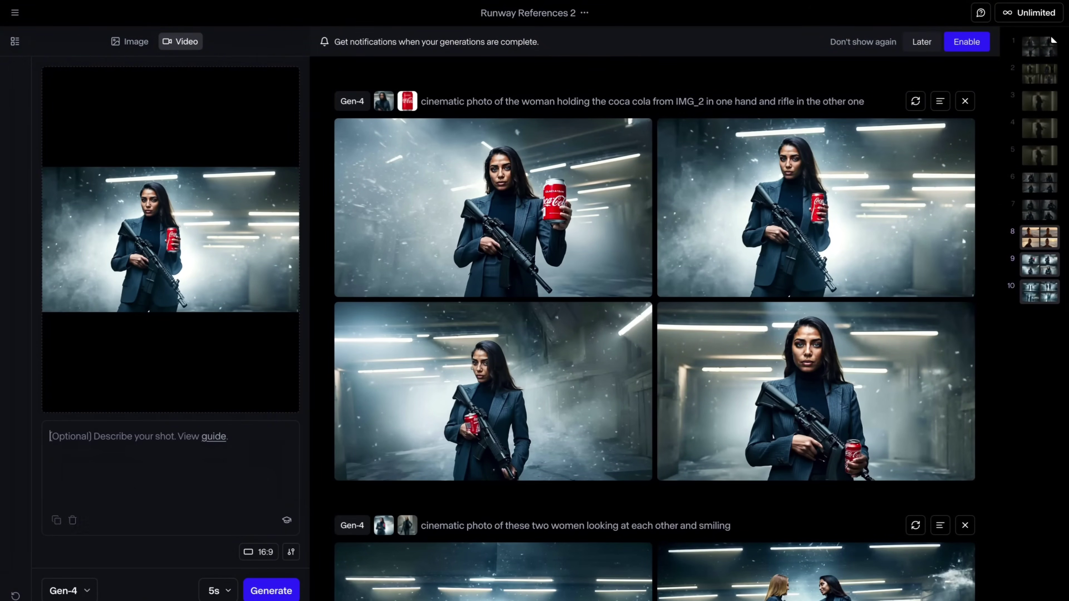
{"action": "key", "text": "ctrl+v"}
{"action": "key", "text": "ctrl+Return"}
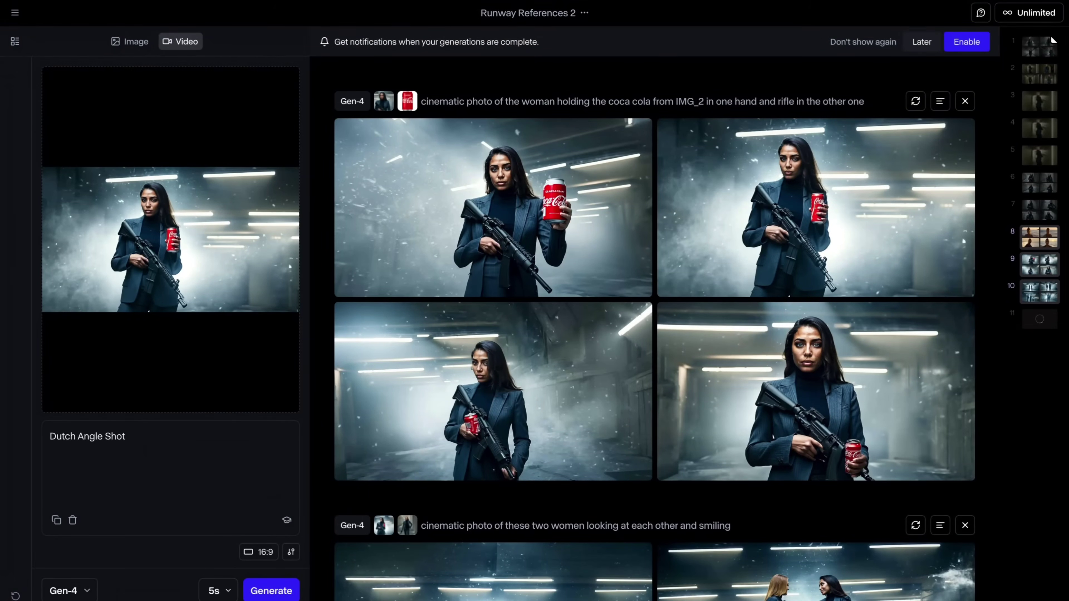
Step: Replace the video prompt with a locked camera description of the woman drinking the Coca-Cola
{"action": "key", "text": "ctrl+a"}
{"action": "key", "text": "BackSpace"}
{"action": "type", "text": "Lo"}
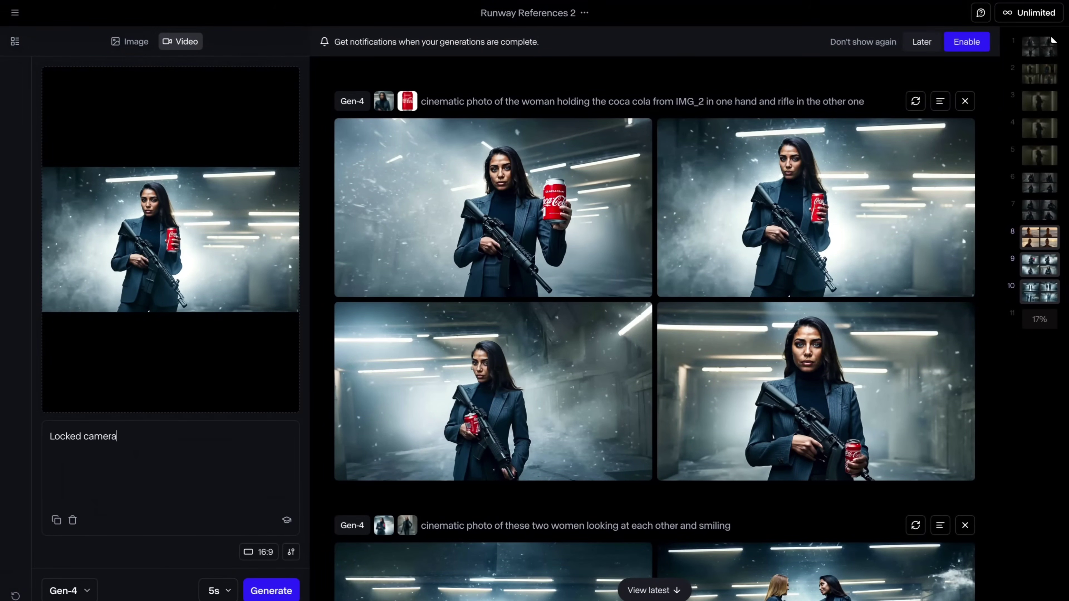
{"action": "type", "text": "cked camera: she is drinking the coca c"}
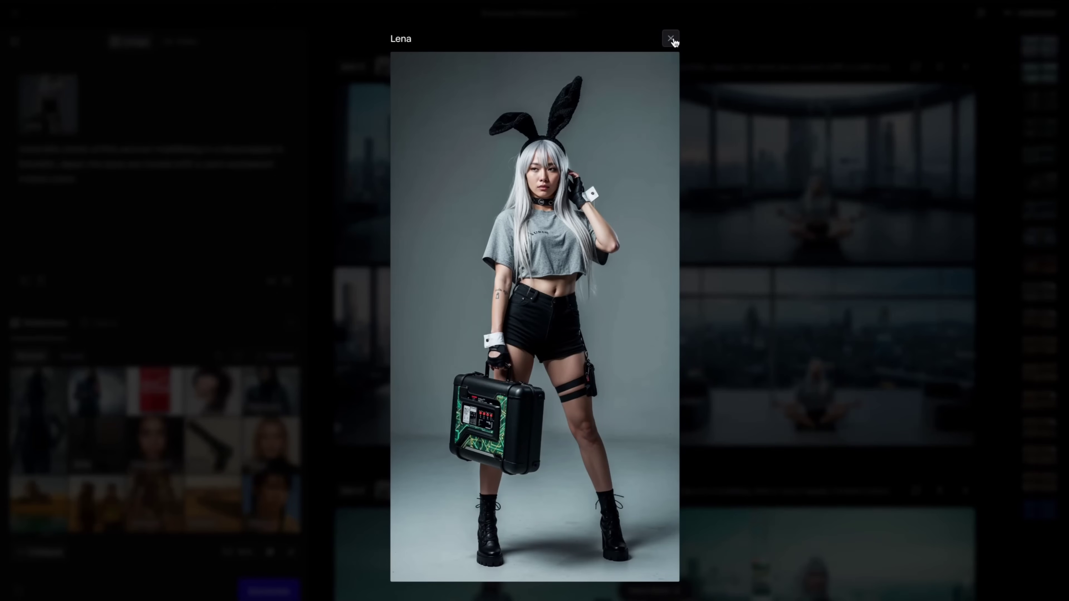
Step: Inspect the silver-haired woman's reference image and the second image of her meditating in the skyscraper at full size
{"action": "left_click", "coordinate": [670, 38]}
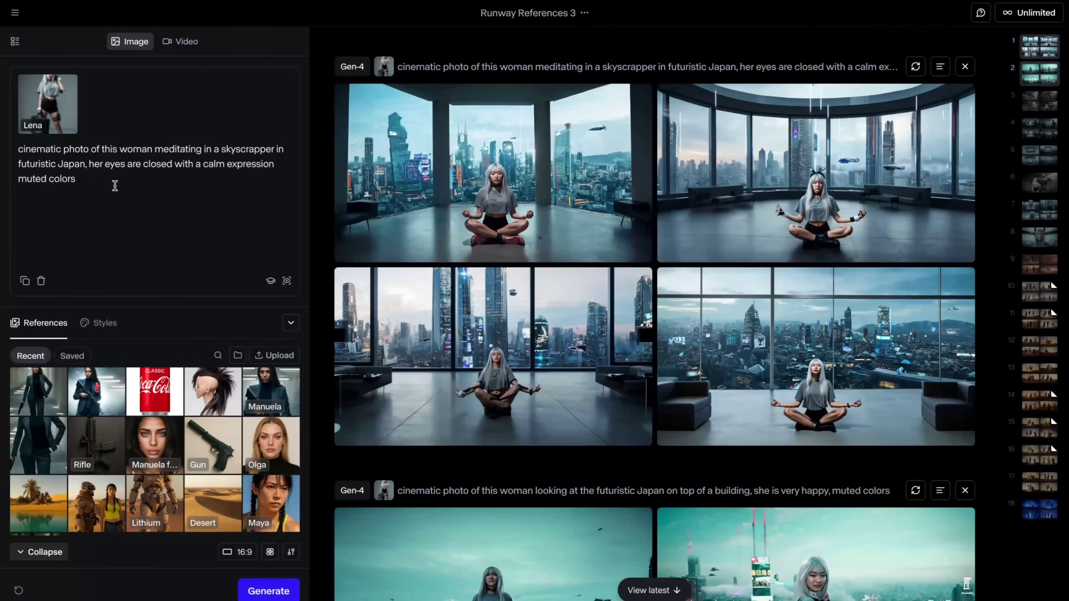
{"action": "mouse_move", "coordinate": [469, 201]}
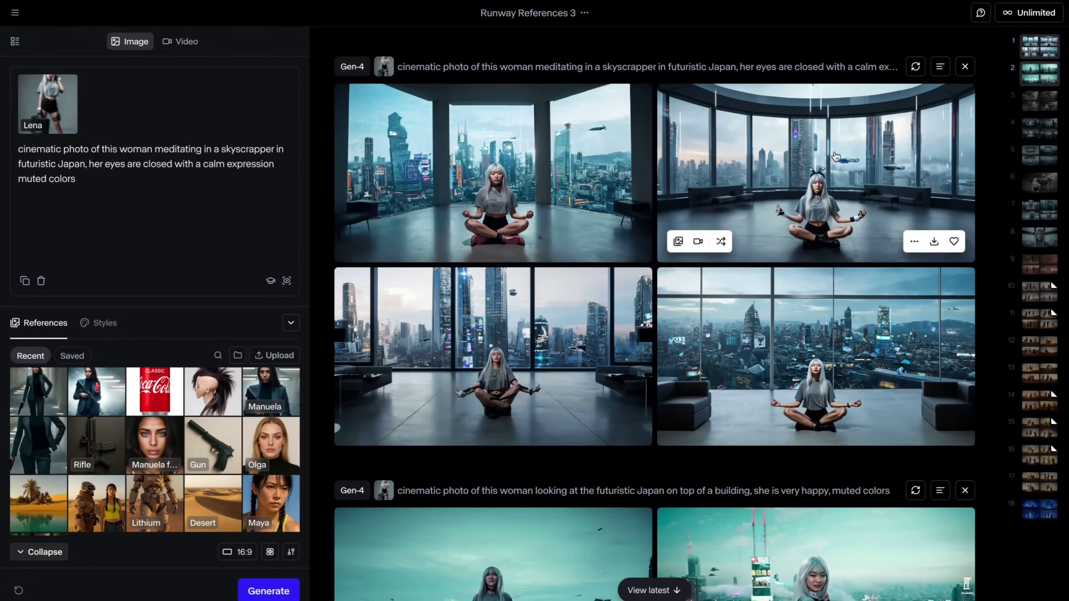
{"action": "left_click", "coordinate": [814, 169]}
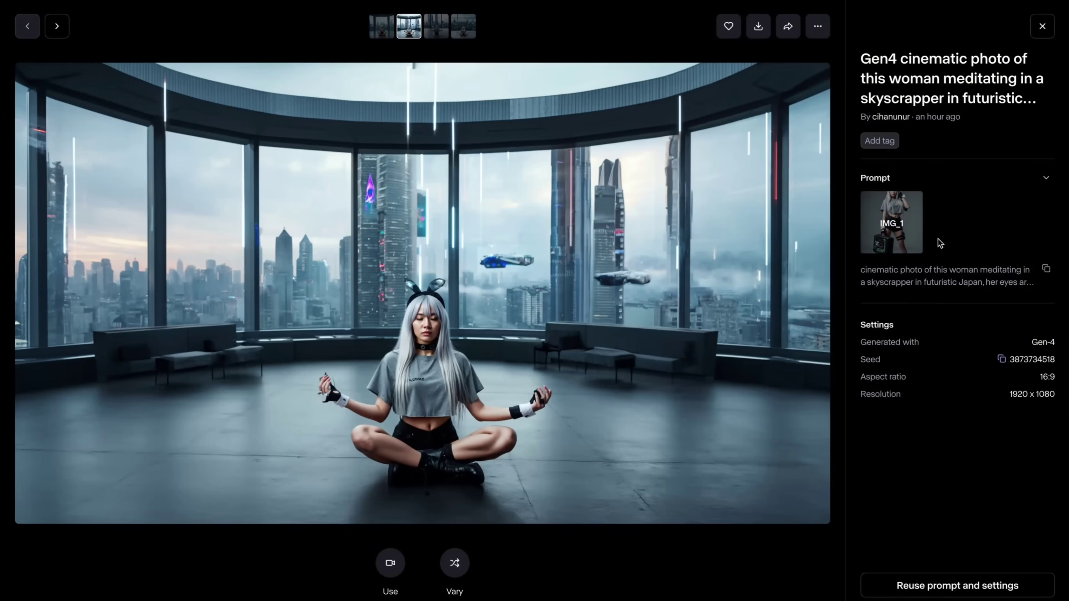
{"action": "left_click", "coordinate": [431, 334]}
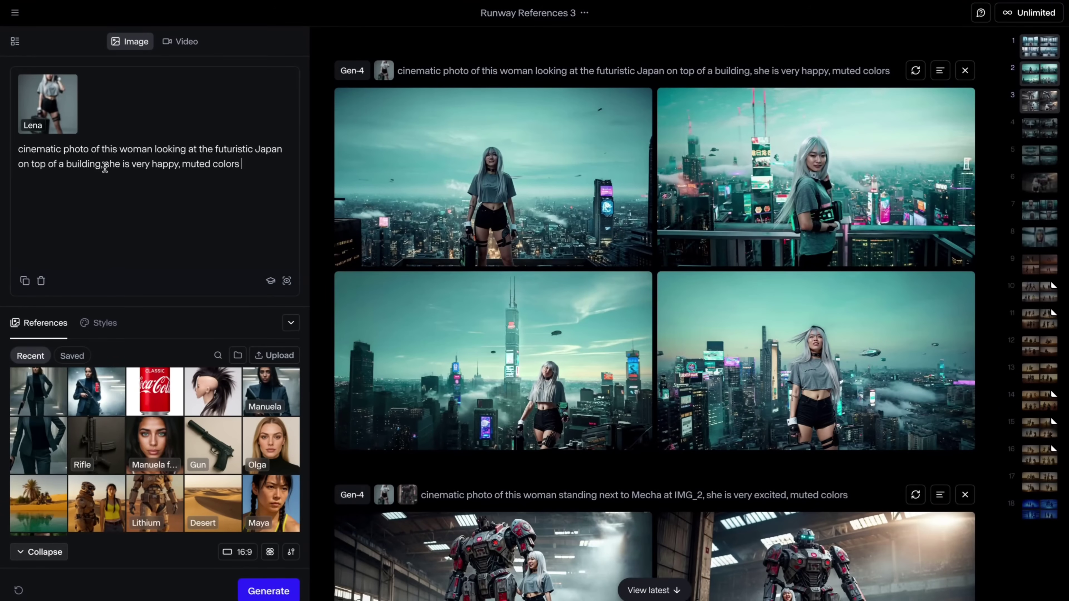
Step: Examine the "she is very happy" part of the rooftop prompt and the second futuristic Japan image at full size
{"action": "left_click_drag", "start_coordinate": [105, 165], "coordinate": [180, 164]}
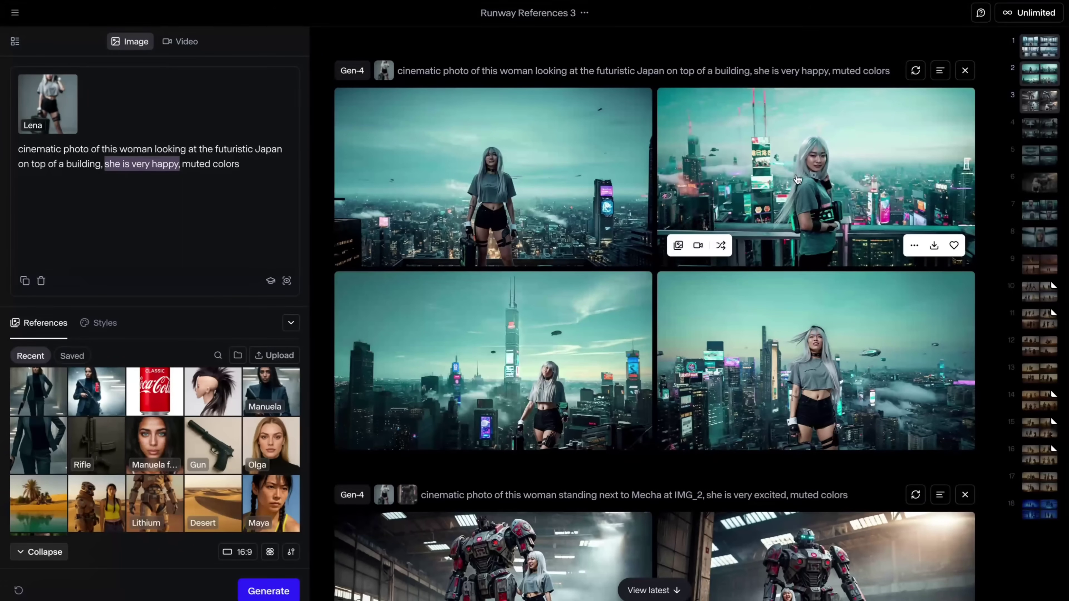
{"action": "left_click", "coordinate": [800, 184]}
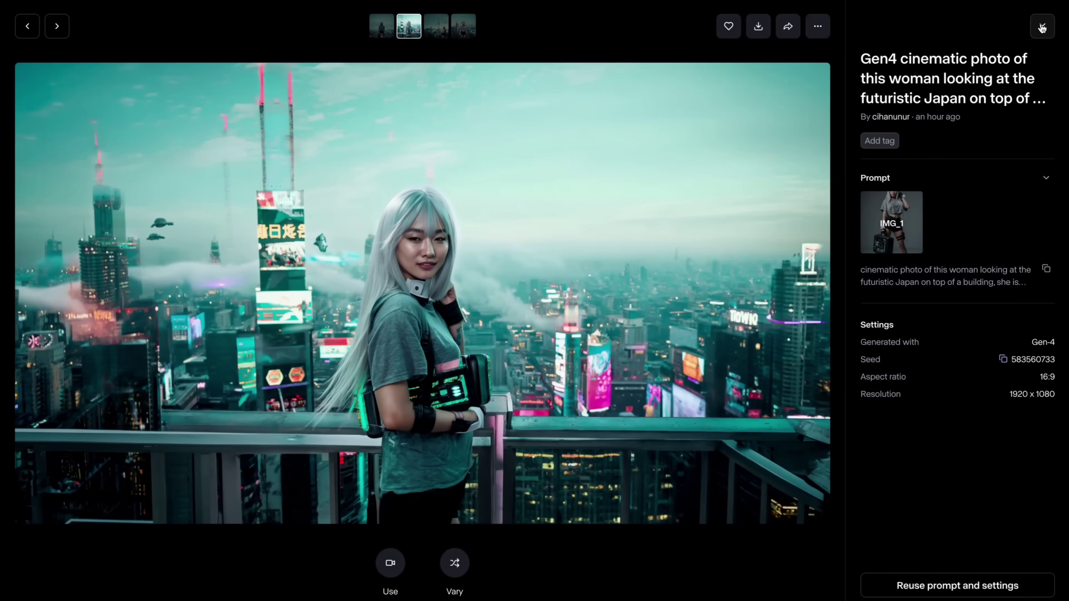
{"action": "left_click", "coordinate": [1042, 27]}
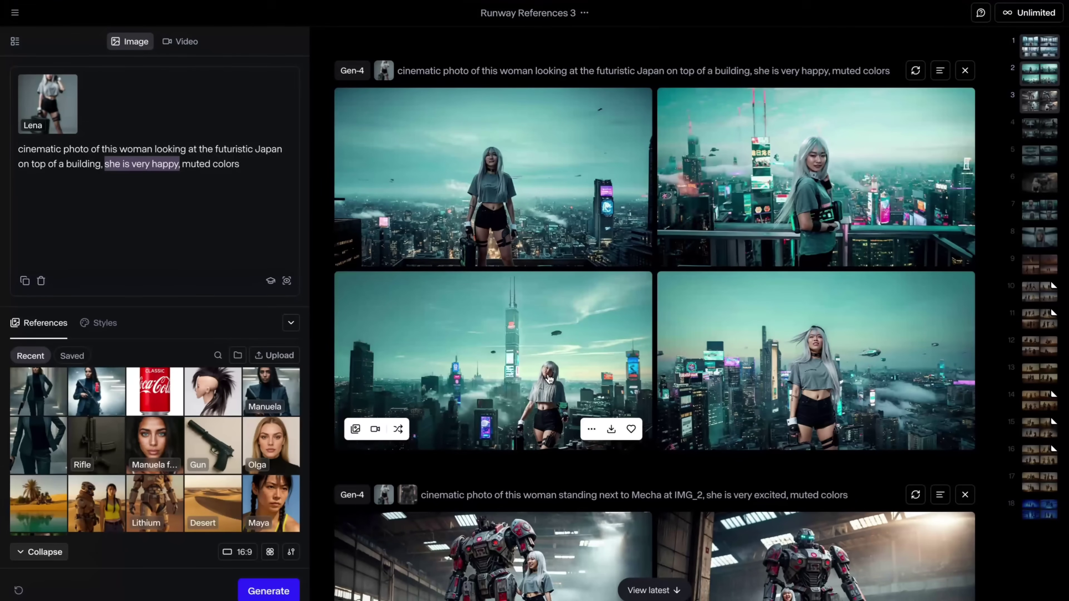
{"action": "left_click", "coordinate": [118, 166]}
{"action": "left_click_drag", "start_coordinate": [104, 166], "coordinate": [179, 165]}
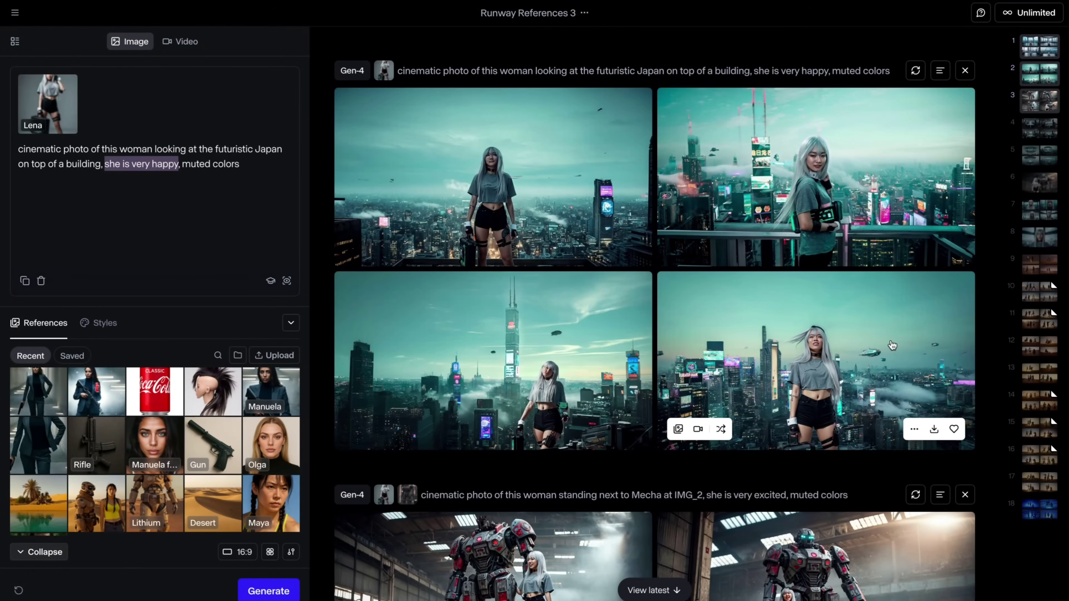
Step: Compare the silver-haired woman and harlequin references with the third and fourth images of them sitting in the futuristic cafe
{"action": "scroll", "coordinate": [892, 346], "scroll_direction": "down", "scroll_amount": 2}
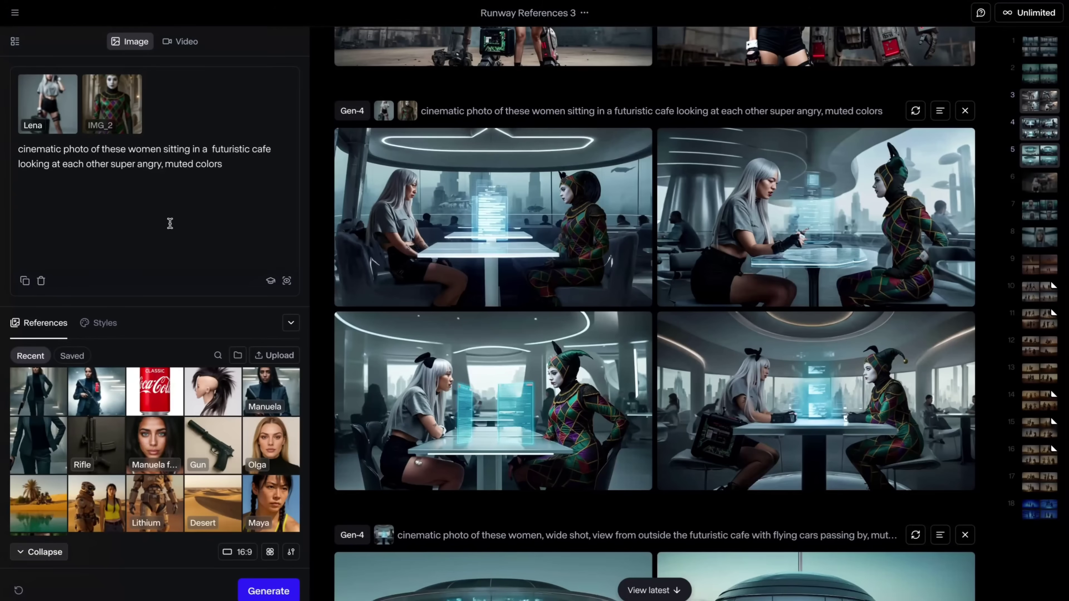
{"action": "left_click", "coordinate": [49, 107]}
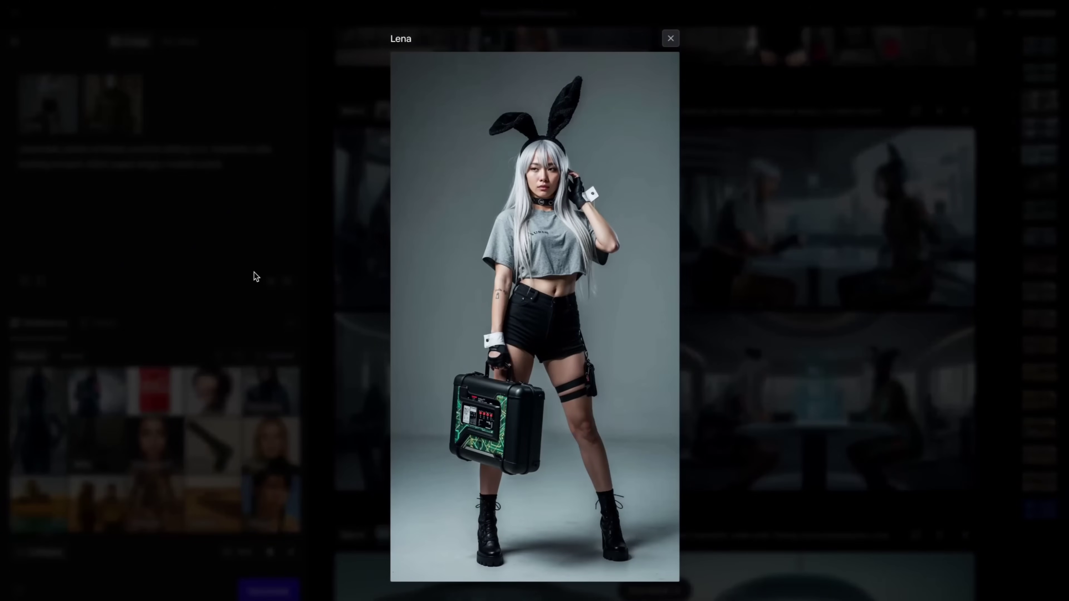
{"action": "left_click", "coordinate": [671, 38]}
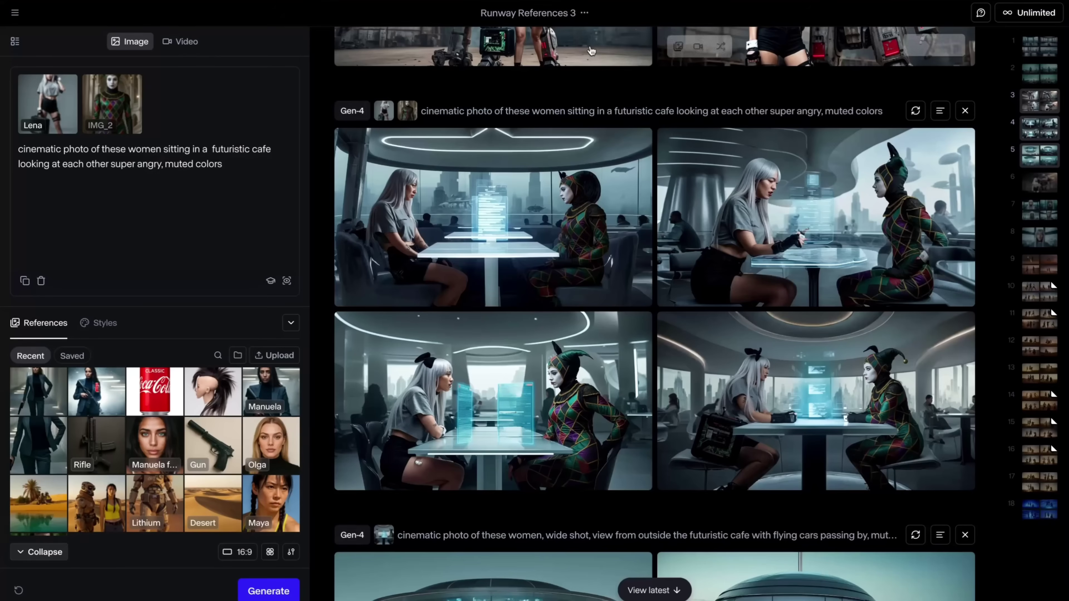
{"action": "left_click", "coordinate": [110, 100]}
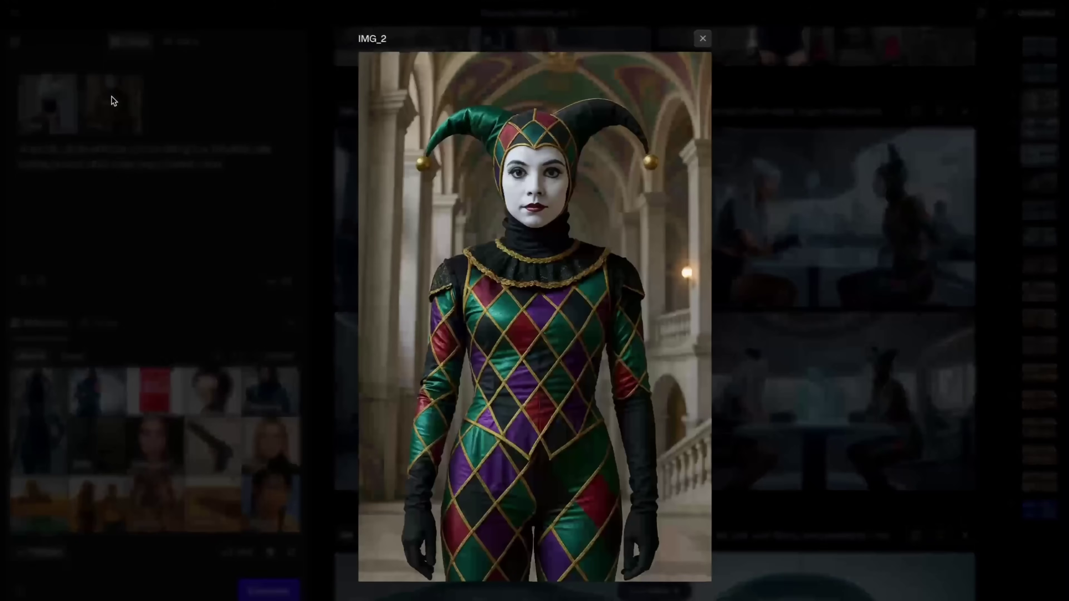
{"action": "left_click", "coordinate": [703, 39]}
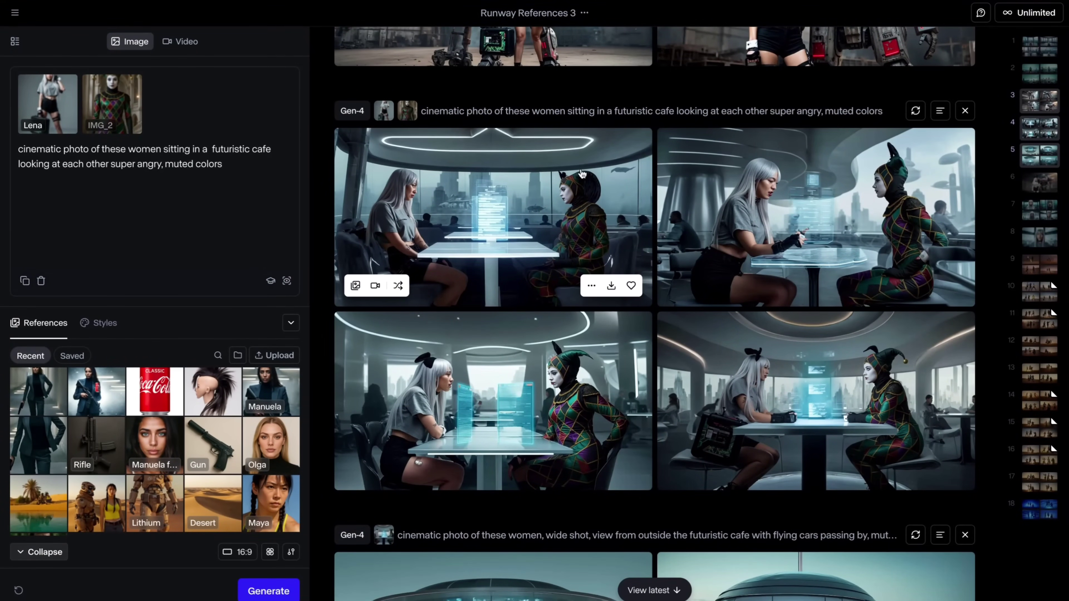
{"action": "left_click", "coordinate": [531, 199]}
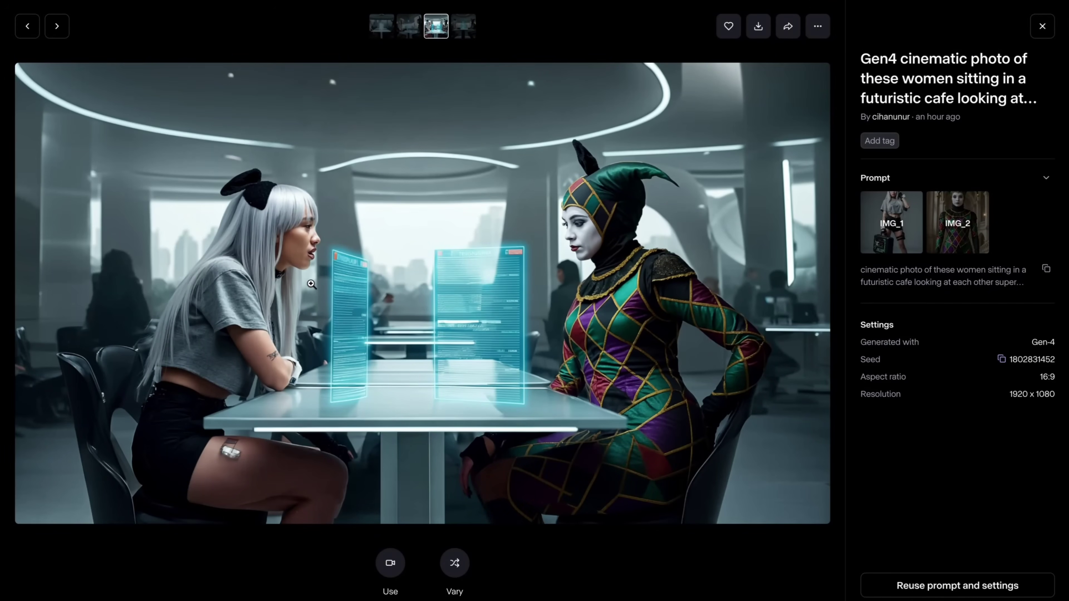
{"action": "left_click", "coordinate": [1042, 26]}
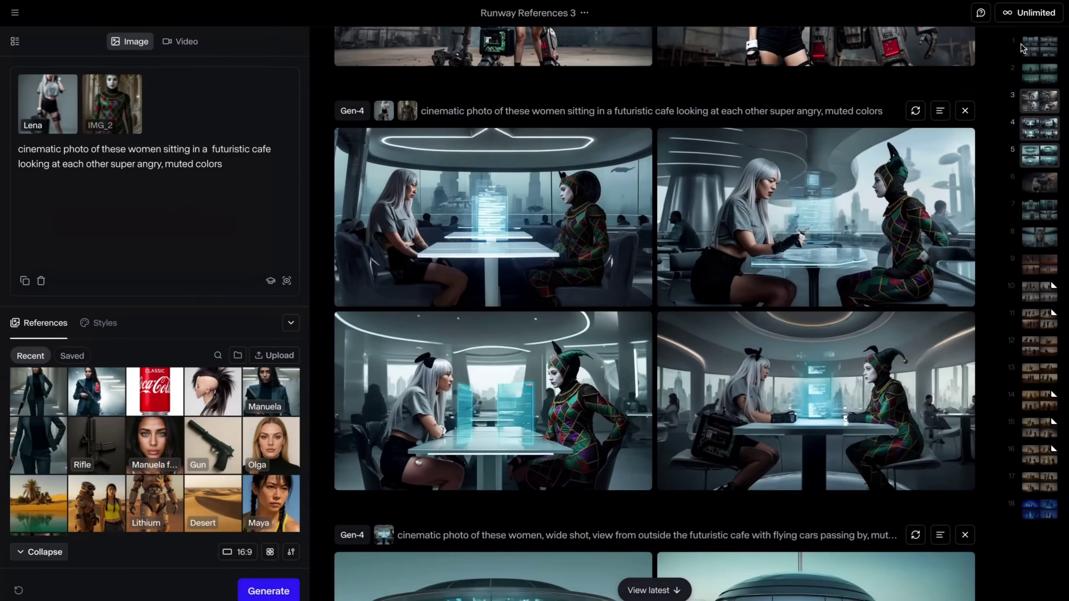
{"action": "left_click", "coordinate": [798, 371]}
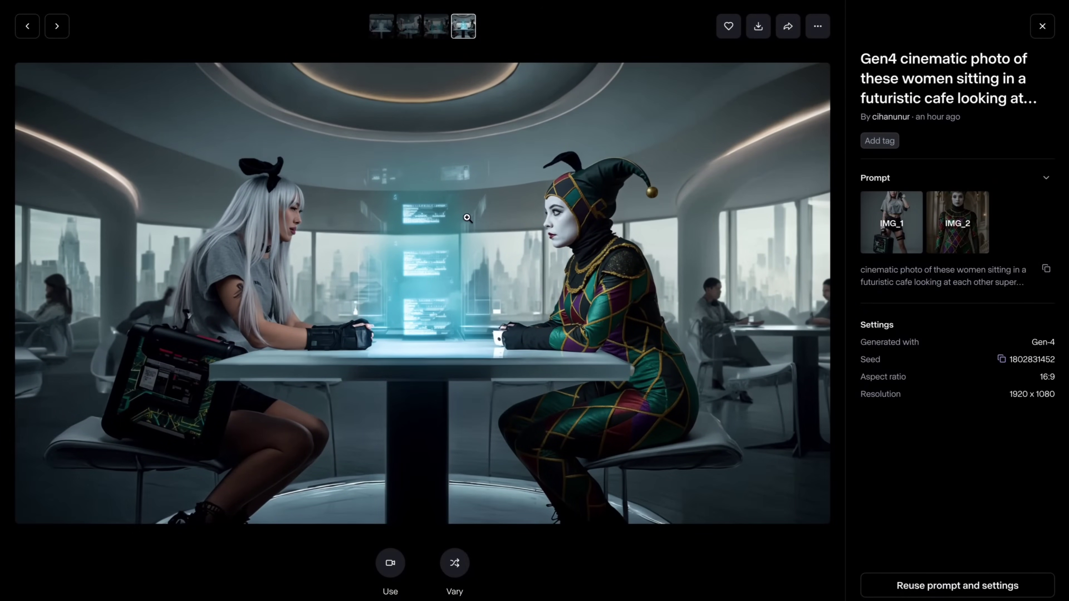
{"action": "left_click", "coordinate": [1043, 26]}
Step: Review the wide-shot cafe prompt, the fourth outside view at full size, and the cafe interior image used as its reference
{"action": "scroll", "coordinate": [661, 306], "scroll_direction": "up", "scroll_amount": 5}
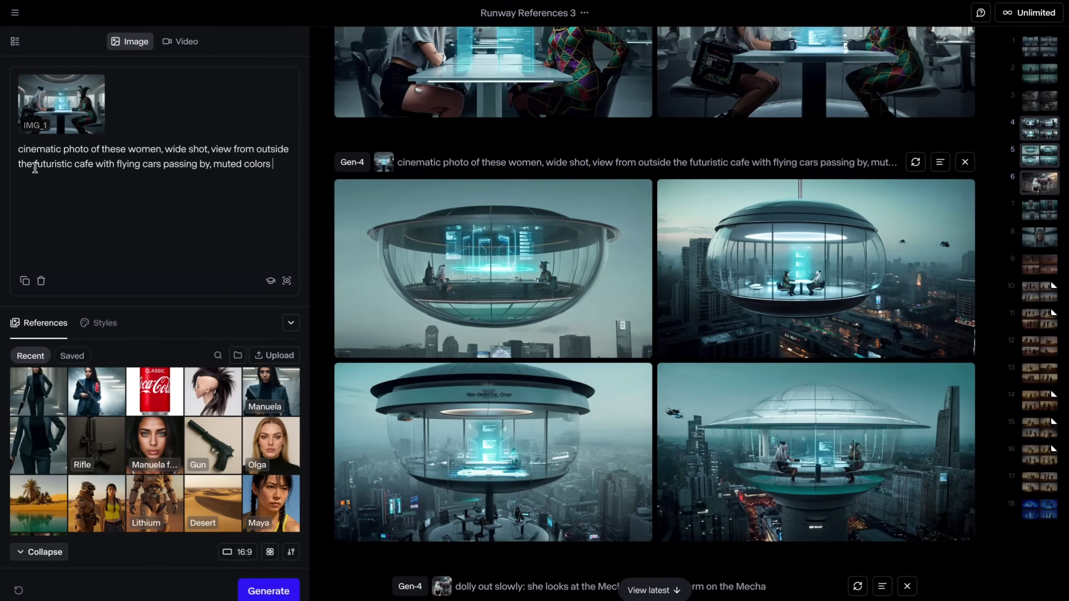
{"action": "left_click_drag", "start_coordinate": [34, 165], "coordinate": [122, 165]}
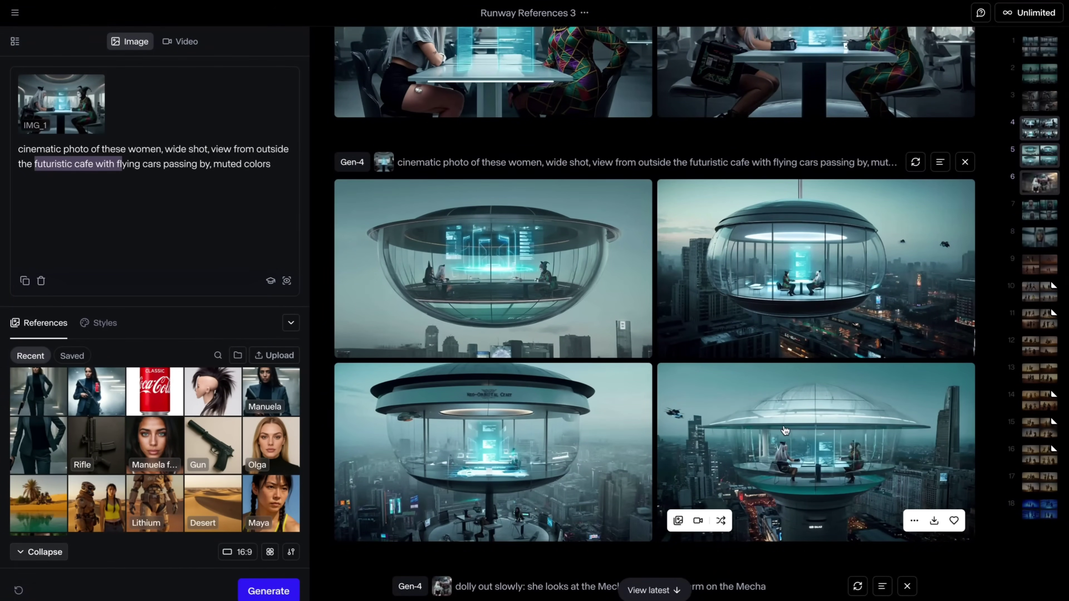
{"action": "left_click", "coordinate": [820, 449]}
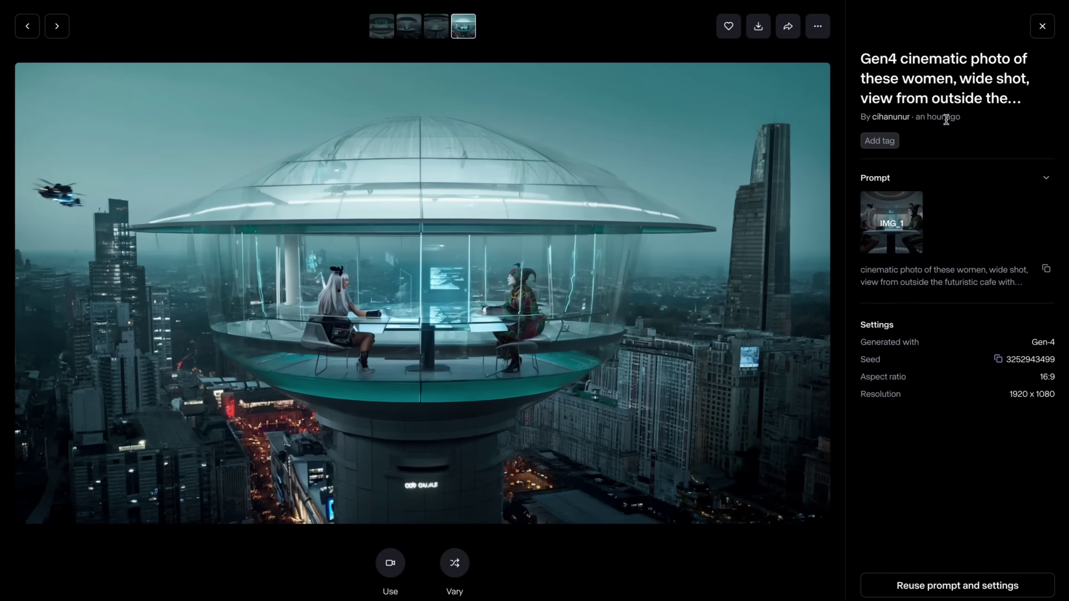
{"action": "left_click", "coordinate": [1039, 28]}
{"action": "left_click", "coordinate": [61, 105]}
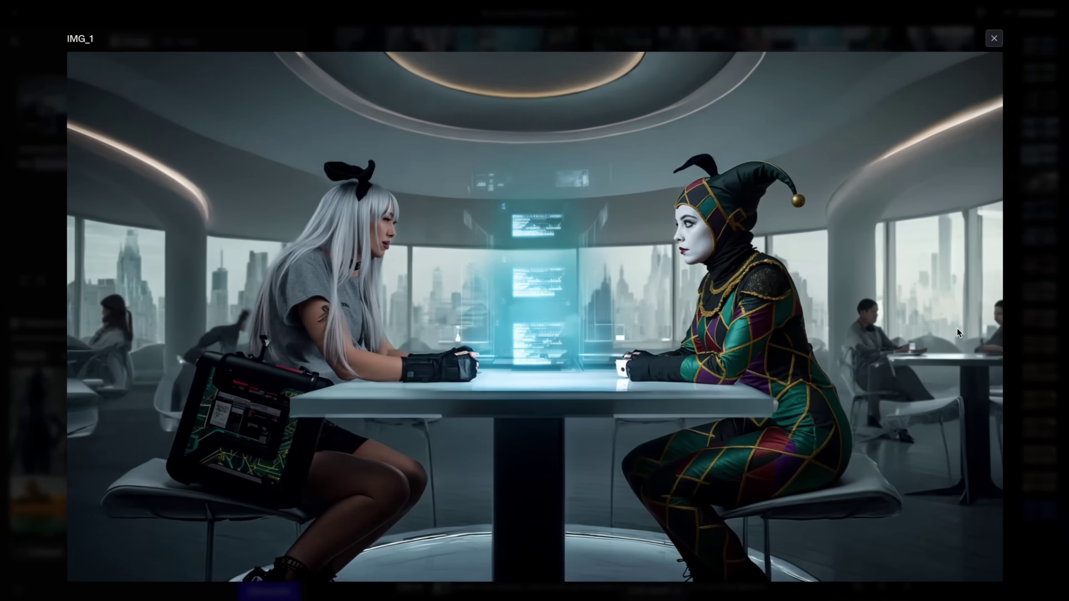
{"action": "left_click", "coordinate": [1005, 109]}
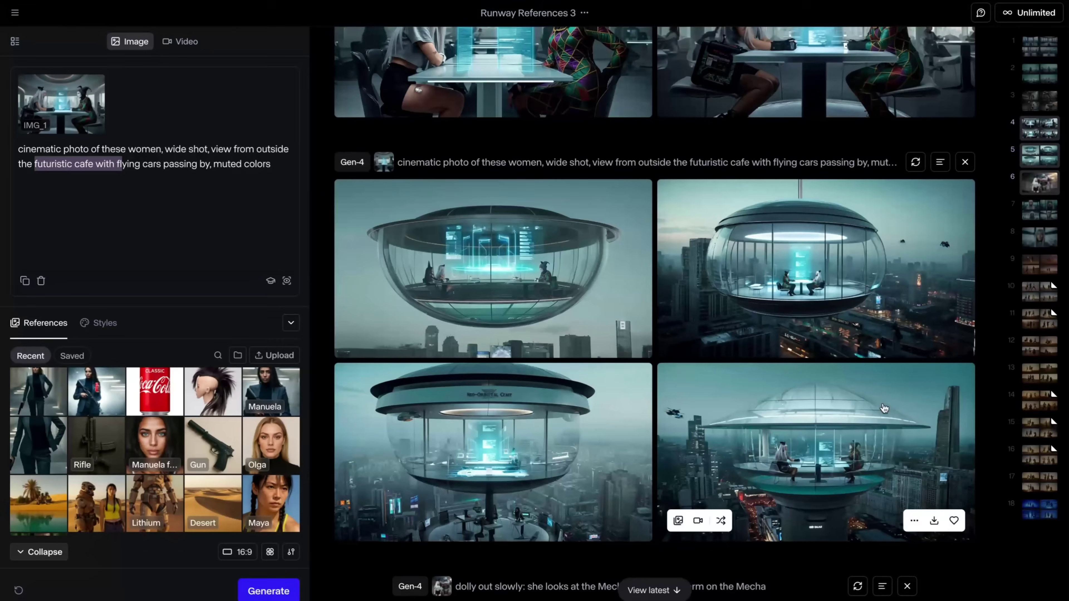
Step: Inspect the Mecha reference and the fourth image of the silver-haired woman standing next to the Mecha at full size
{"action": "scroll", "coordinate": [884, 407], "scroll_direction": "down", "scroll_amount": 1}
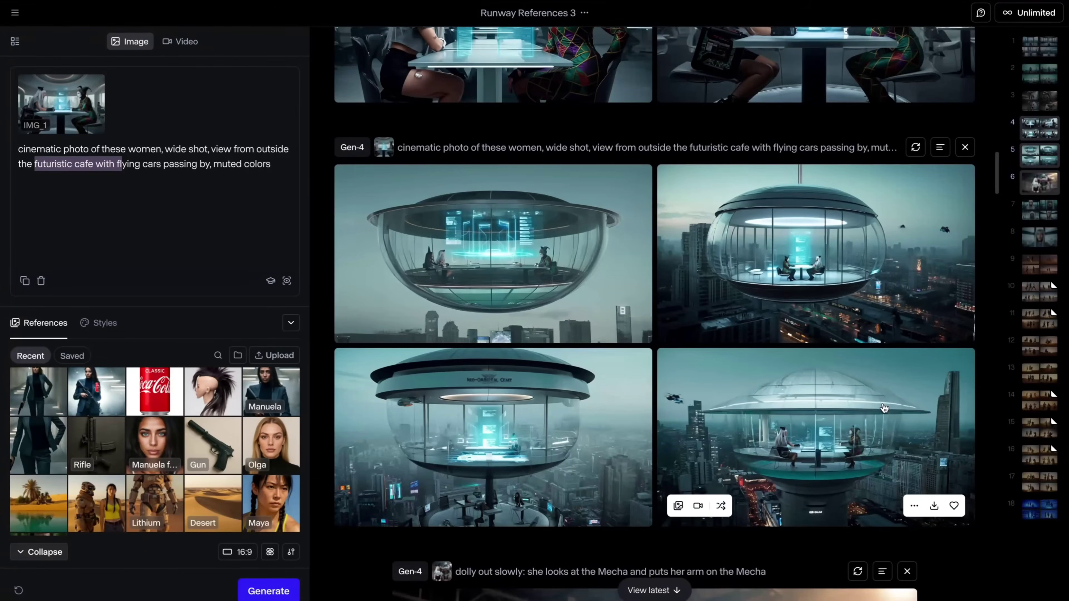
{"action": "left_click", "coordinate": [137, 173]}
{"action": "mouse_move", "coordinate": [66, 124]}
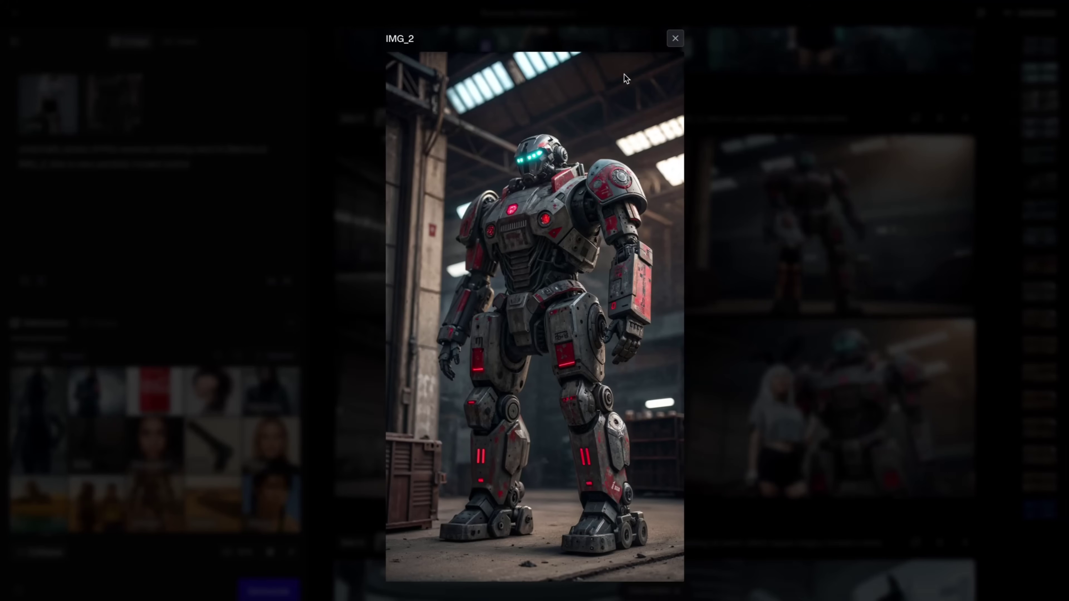
{"action": "left_click", "coordinate": [676, 39]}
{"action": "mouse_move", "coordinate": [131, 116]}
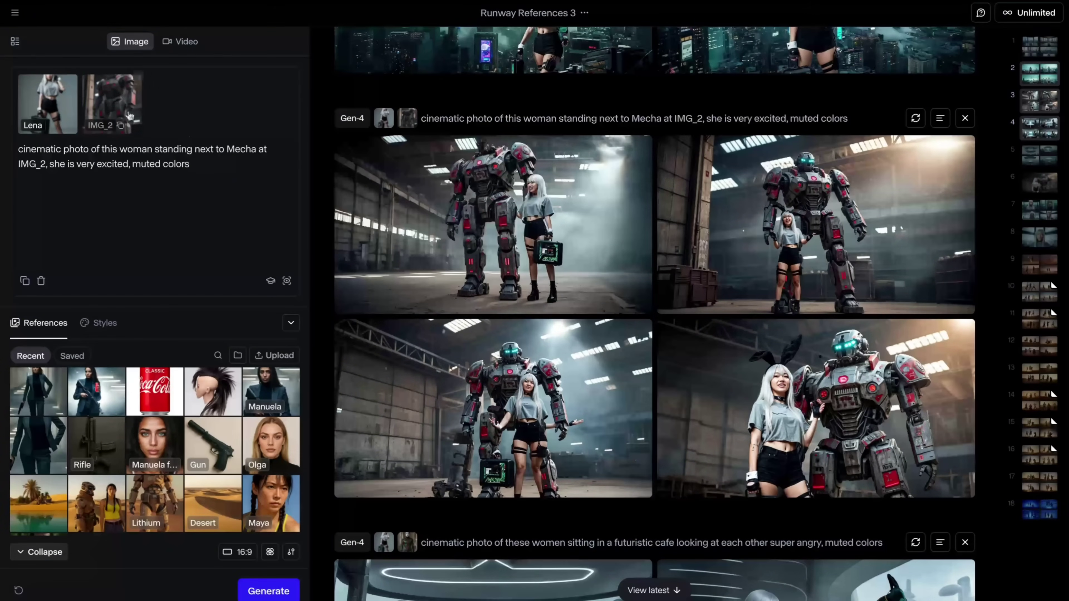
{"action": "left_click", "coordinate": [800, 386]}
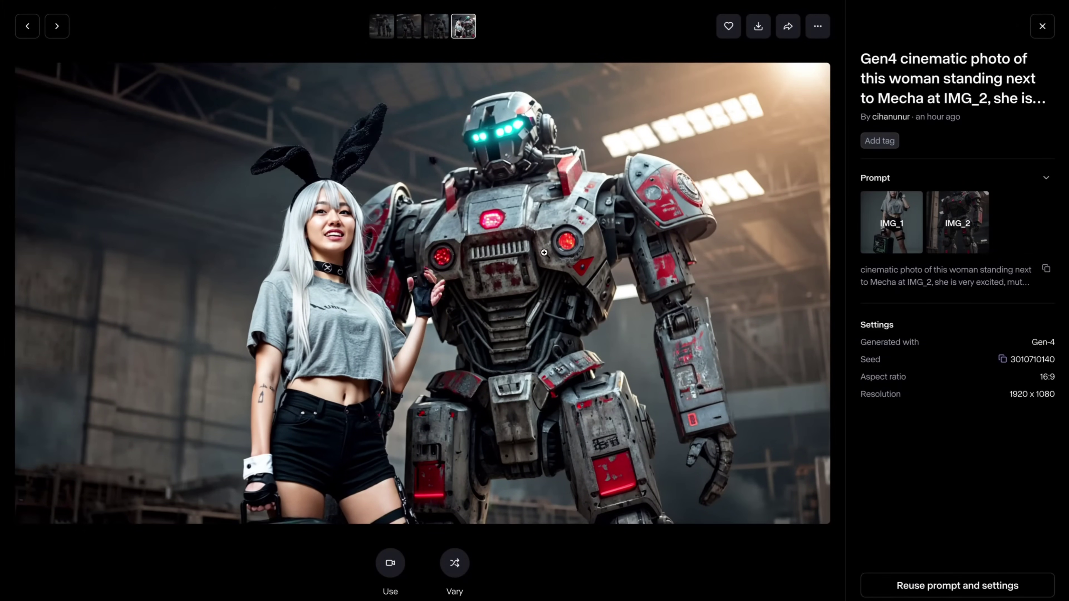
{"action": "left_click", "coordinate": [1043, 27]}
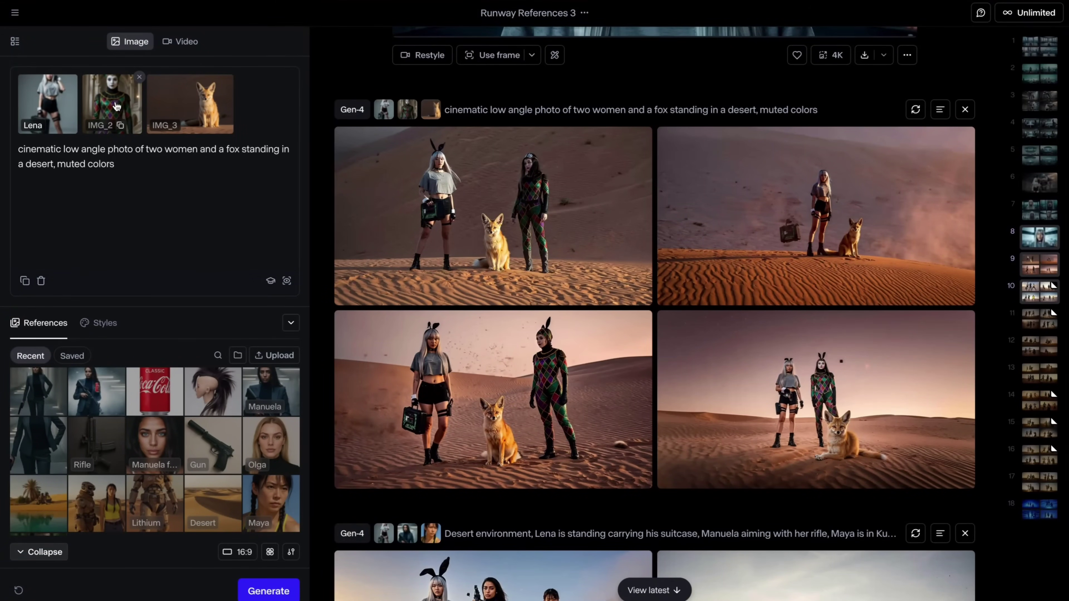
Step: Inspect the fox reference and the third image of the two women and the fox in the desert at full size
{"action": "left_click", "coordinate": [189, 105]}
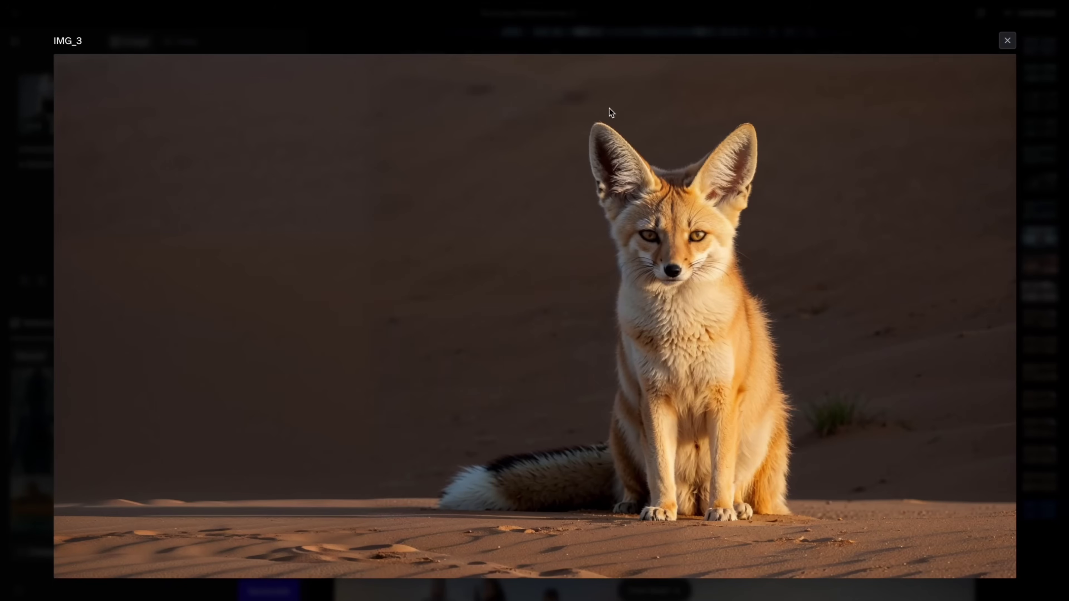
{"action": "left_click", "coordinate": [1008, 41]}
{"action": "left_click", "coordinate": [533, 403]}
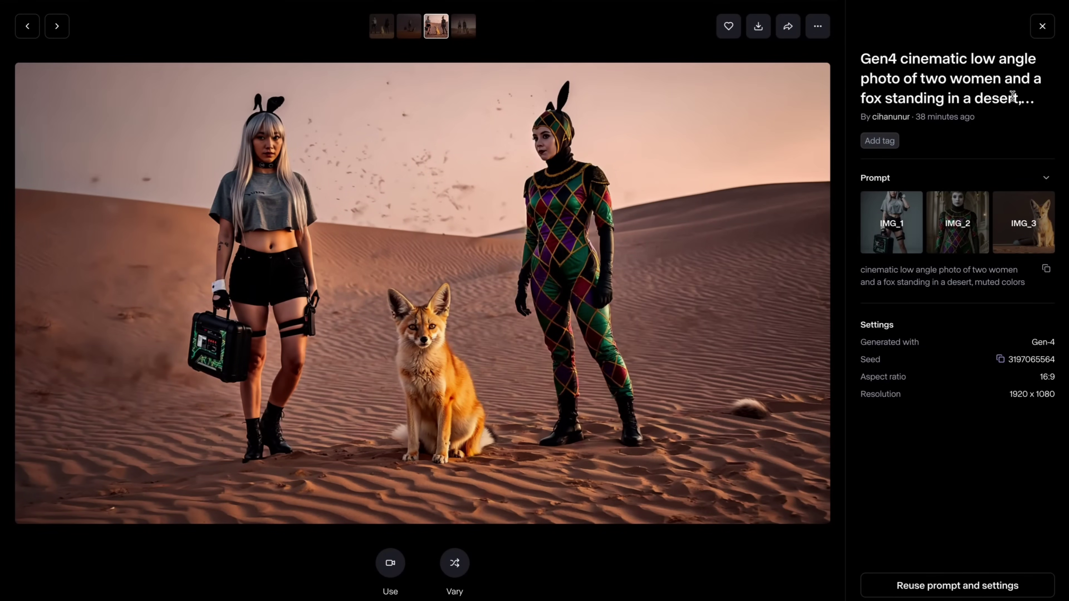
{"action": "left_click", "coordinate": [1042, 27]}
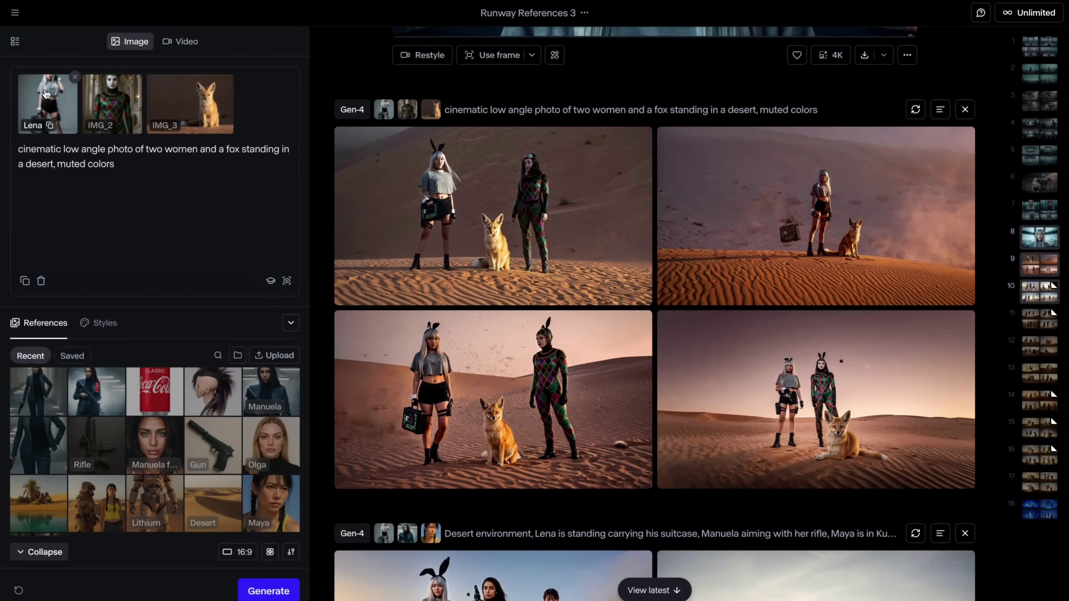
{"action": "mouse_move", "coordinate": [207, 98]}
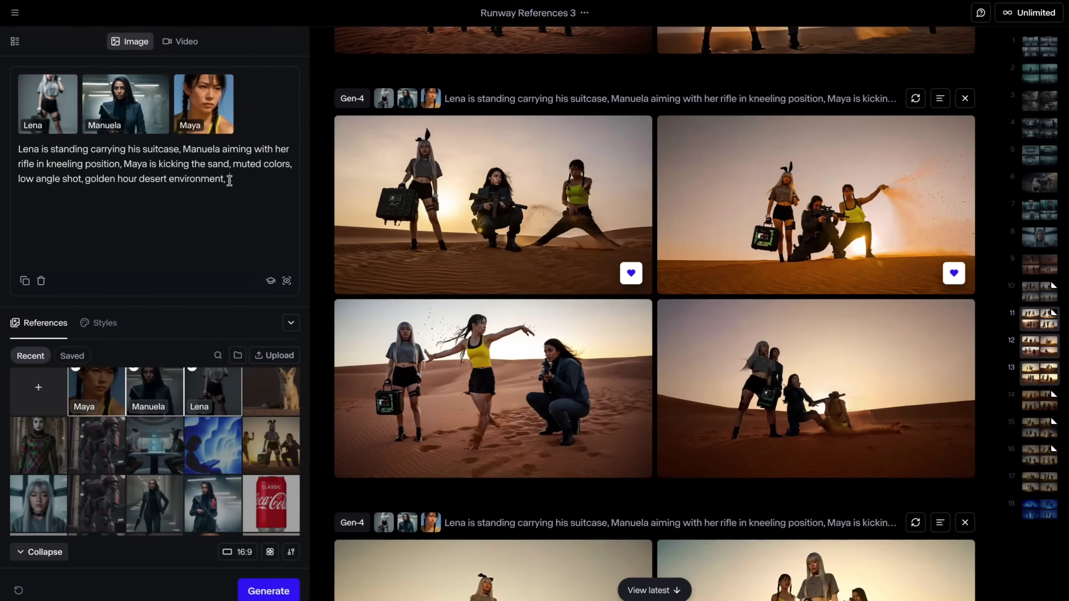
Step: Review the low-angle golden hour desert prompt with three character references, and inspect its first and second images at full size
{"action": "mouse_move", "coordinate": [129, 112]}
{"action": "left_click", "coordinate": [241, 182]}
{"action": "mouse_move", "coordinate": [200, 126]}
{"action": "left_click", "coordinate": [510, 183]}
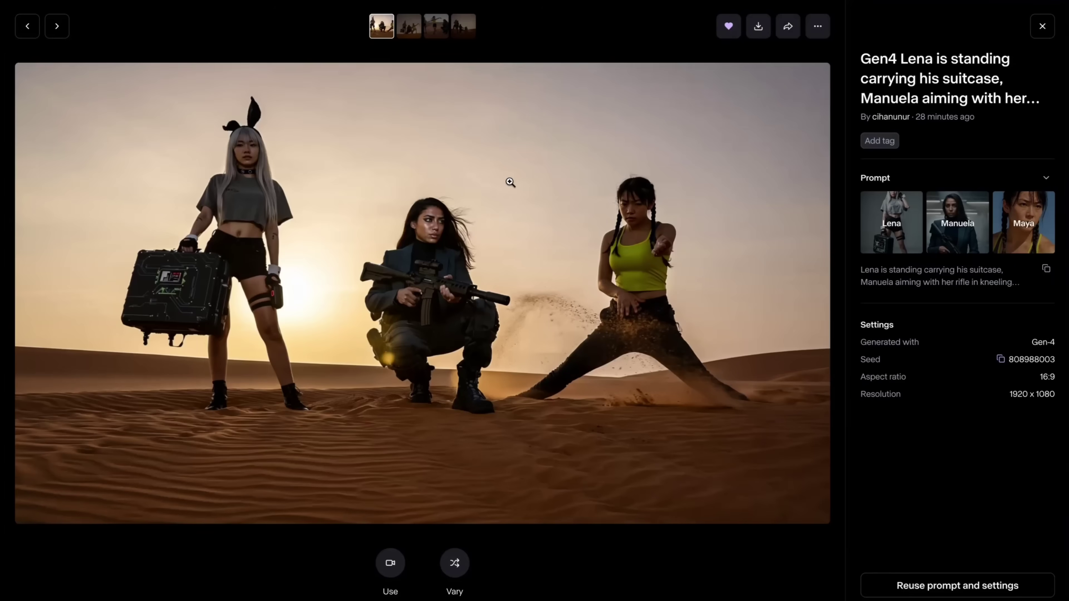
{"action": "key", "text": "Right"}
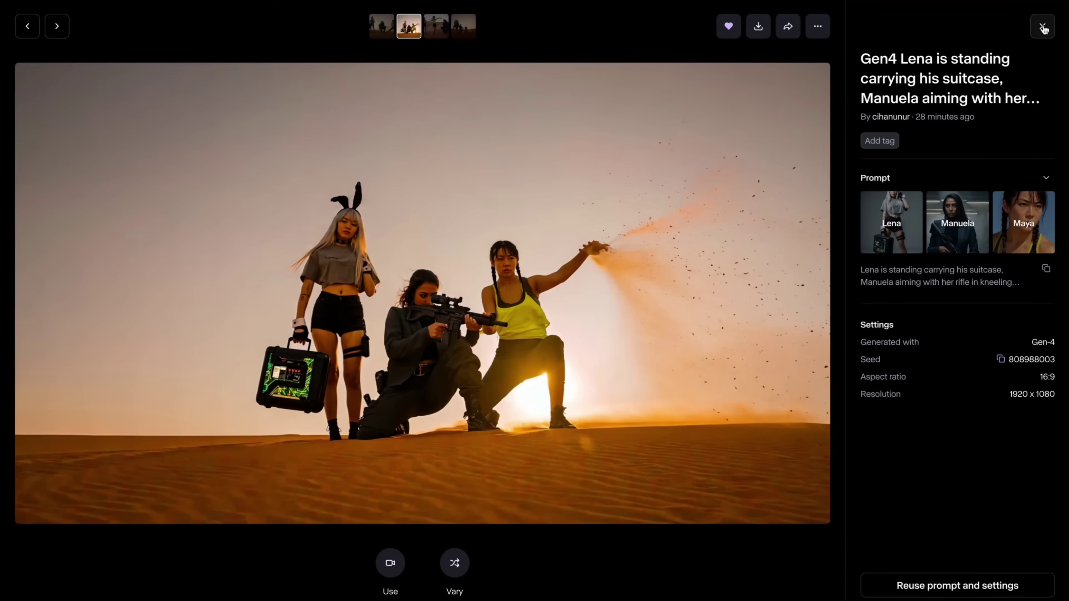
{"action": "left_click", "coordinate": [1043, 27]}
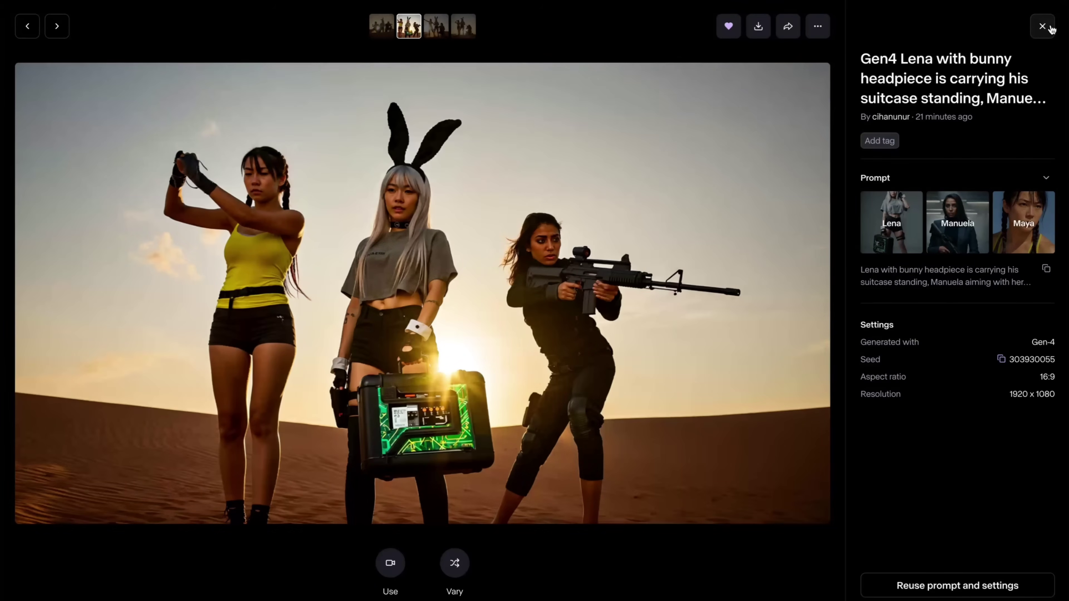
Step: Inspect the first image of the bunny headpiece desert variation at full size after closing the second one
{"action": "left_click", "coordinate": [1039, 21]}
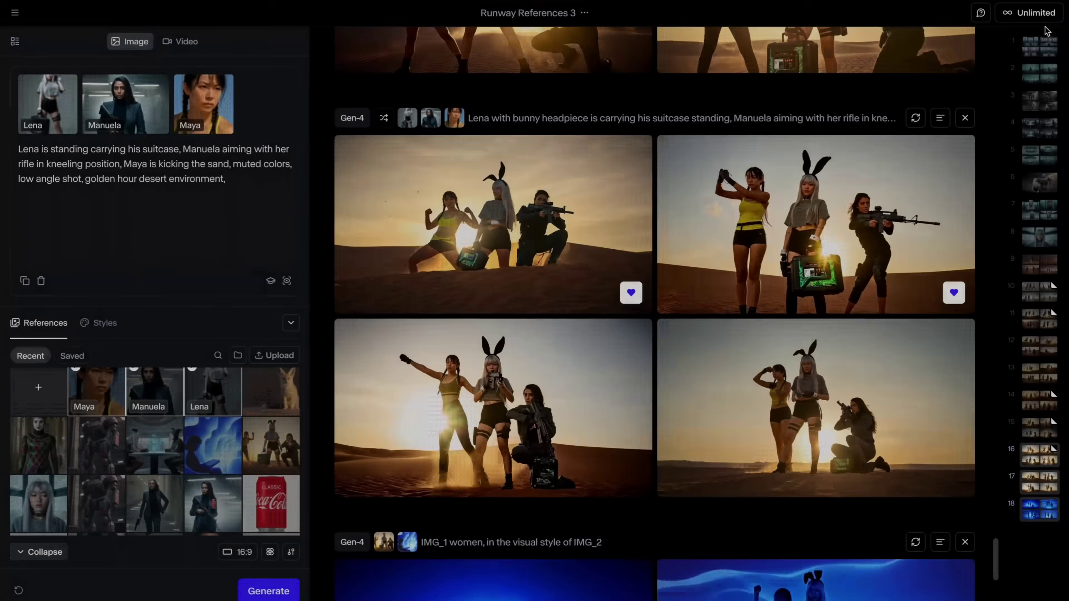
{"action": "left_click", "coordinate": [524, 234]}
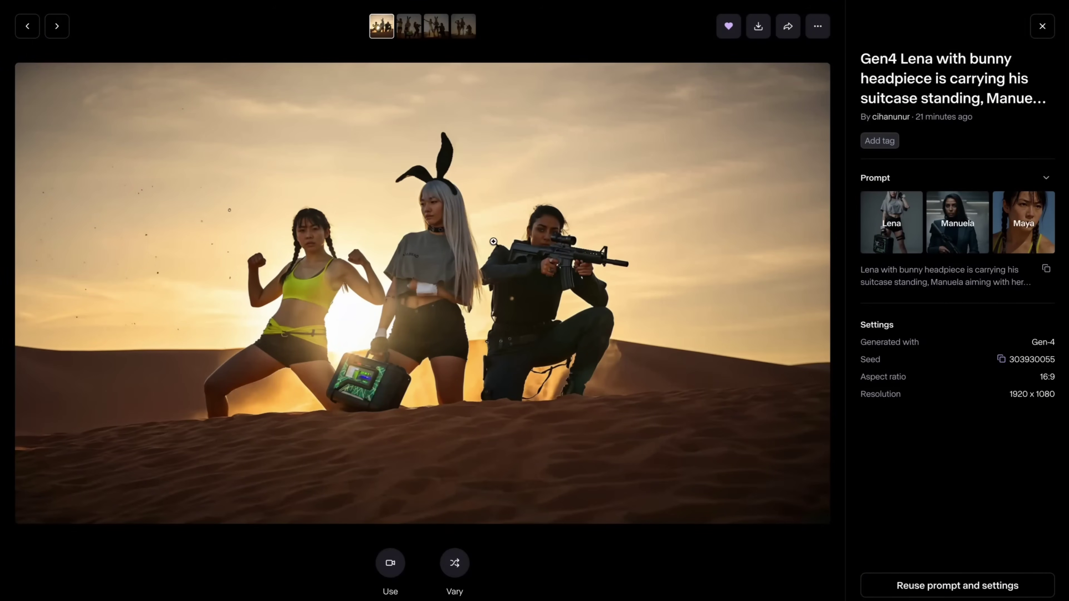
{"action": "key", "text": "Left"}
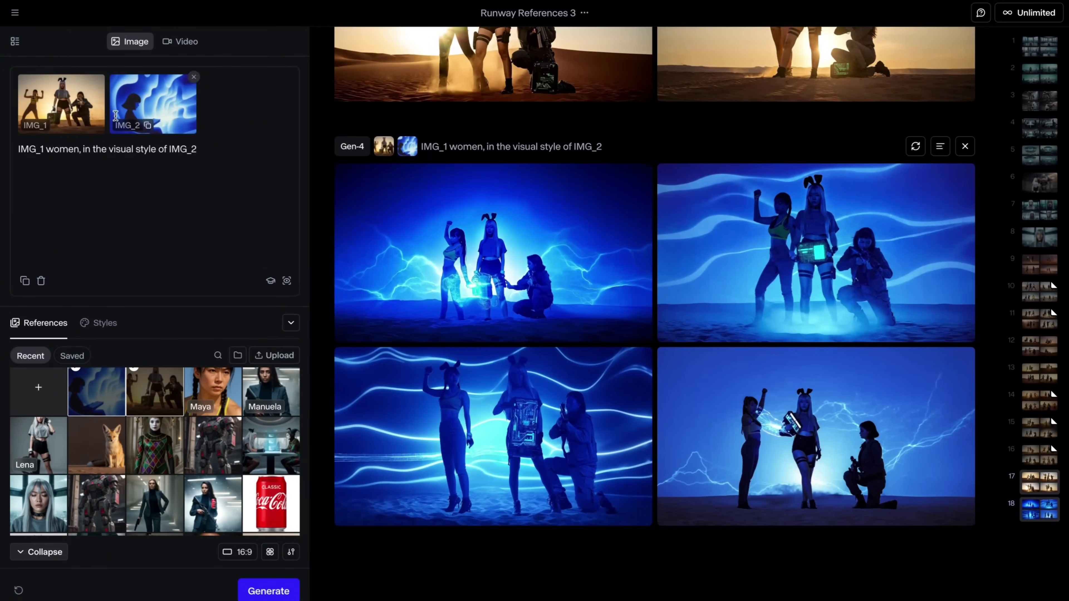
Step: Inspect the blue IMG_2 style reference of the "IMG_1 women, in the visual style of IMG_2" prompt at full size
{"action": "mouse_move", "coordinate": [61, 109]}
{"action": "left_click", "coordinate": [153, 105]}
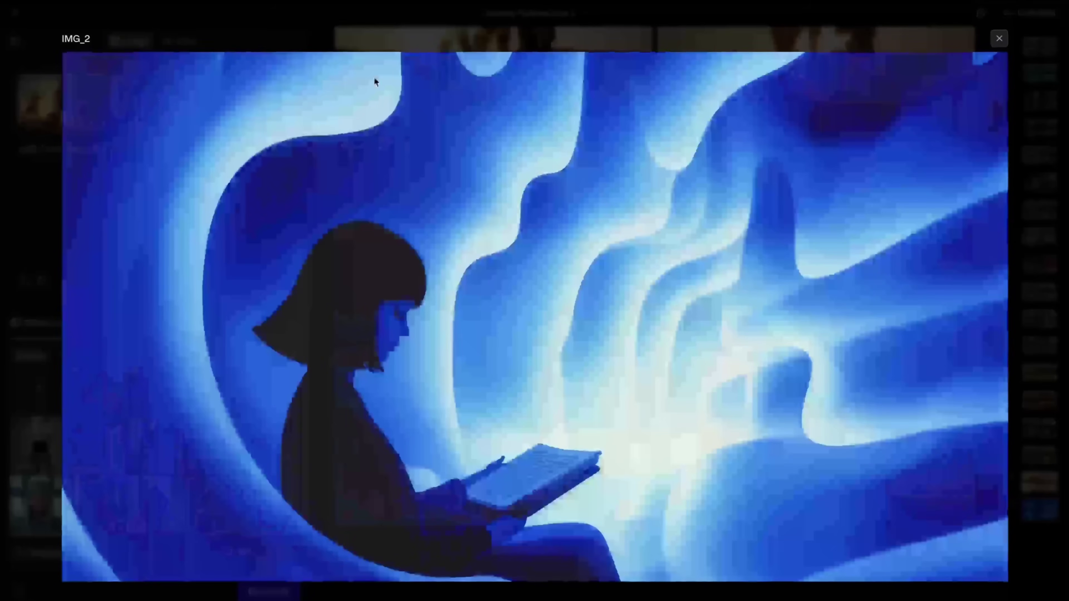
{"action": "left_click", "coordinate": [999, 38]}
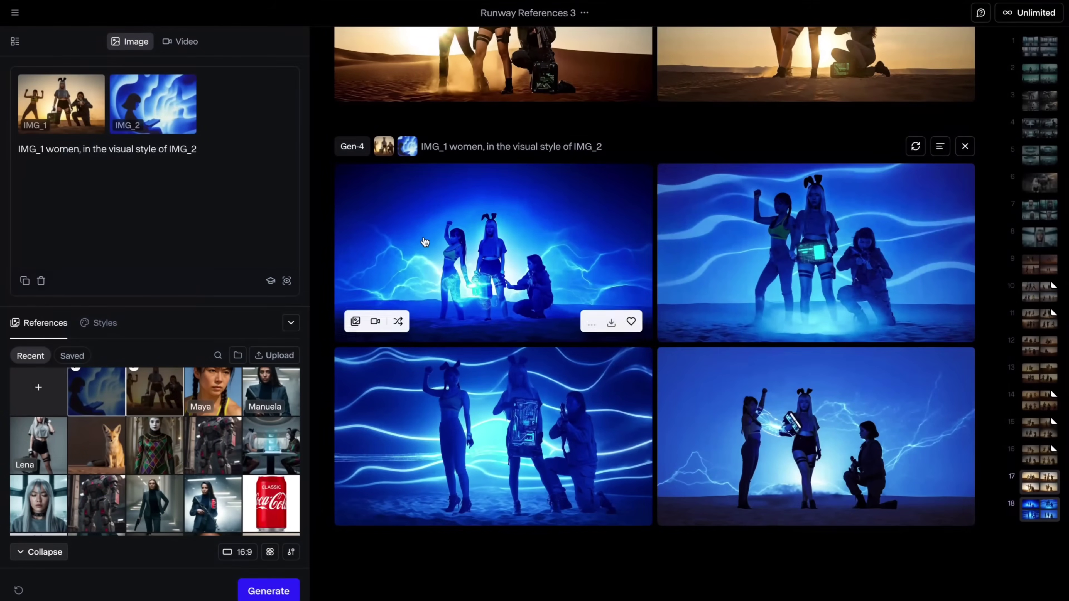